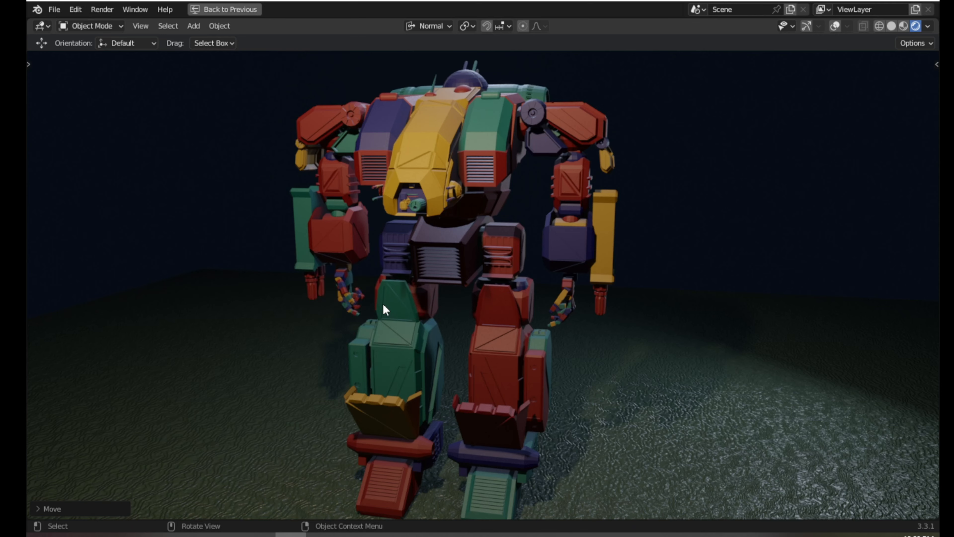
Enlarge the text editor and extend the note's title to read "How to get MATTE plastic shader in EEVEE & cycle"
{"action": "key", "text": "ctrl+space"}
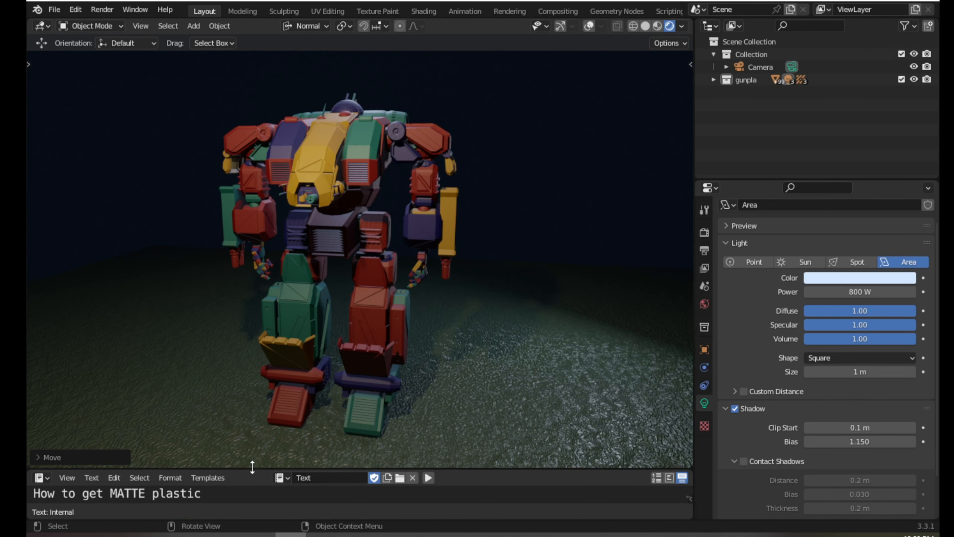
{"action": "left_click_drag", "start_coordinate": [252, 467], "coordinate": [250, 283]}
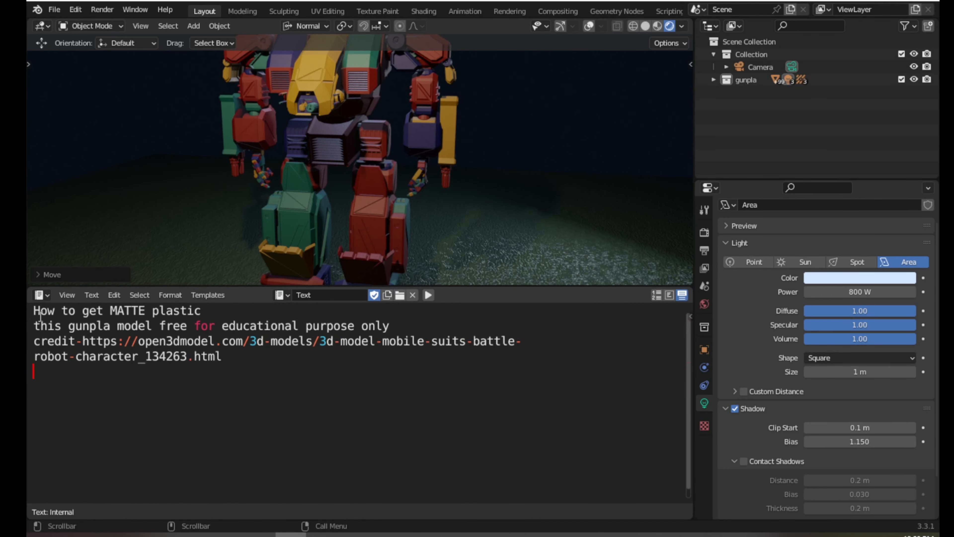
{"action": "scroll", "coordinate": [33, 312], "scroll_direction": "up", "scroll_amount": 1}
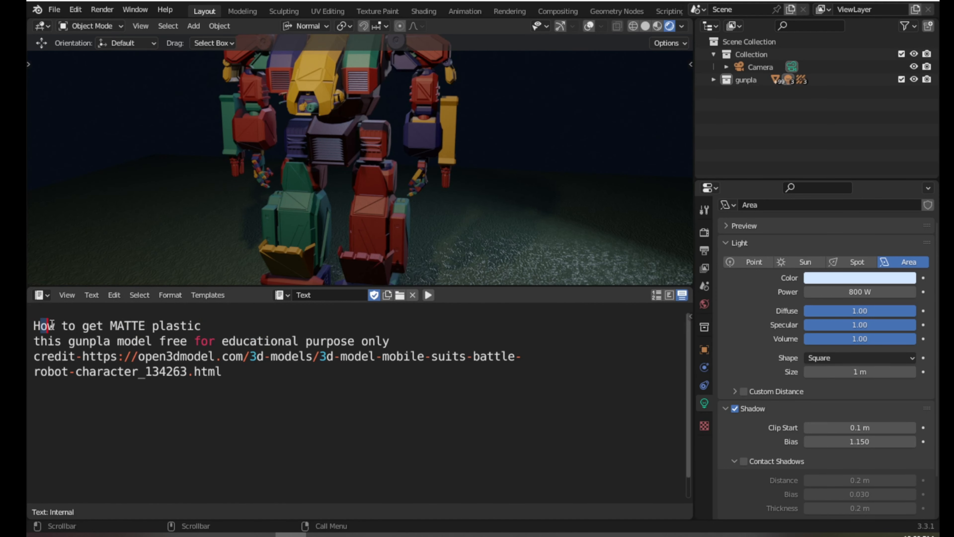
{"action": "left_click_drag", "start_coordinate": [111, 323], "coordinate": [172, 319]}
{"action": "left_click", "coordinate": [211, 316]}
{"action": "type", "text": "shader"}
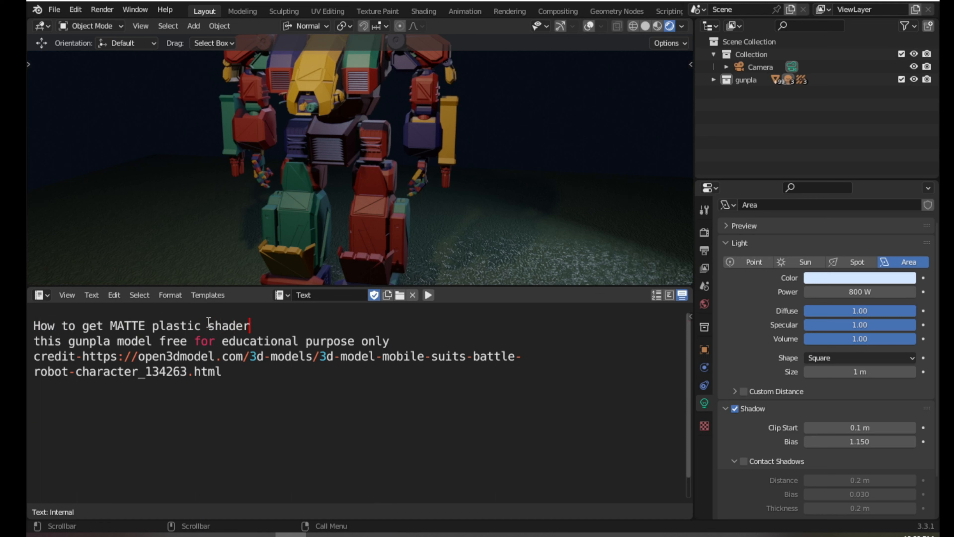
{"action": "type", "text": " in EEVEE& c"}
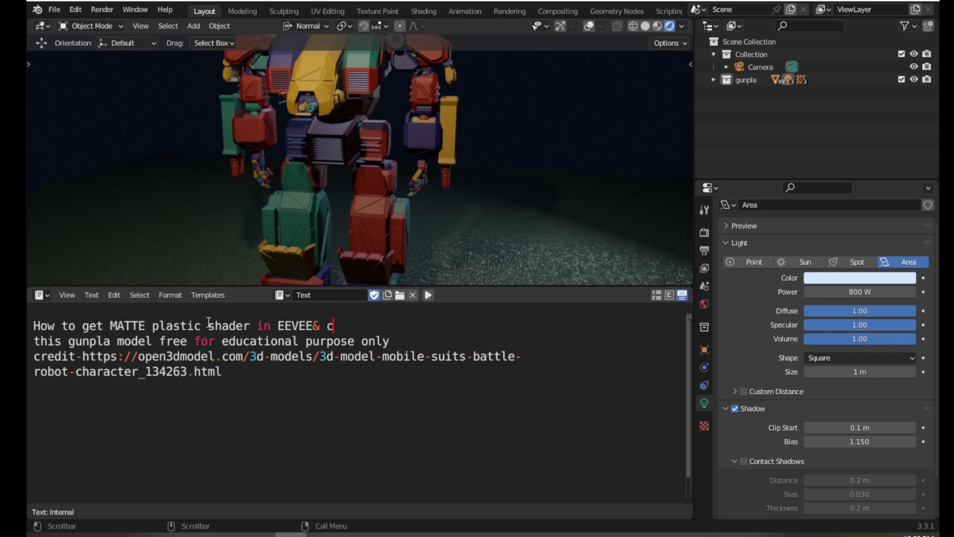
{"action": "type", "text": "ycle"}
Add the line "shading" below the credit link in the note, leaving one blank line between them
{"action": "left_click_drag", "start_coordinate": [41, 341], "coordinate": [235, 372]}
{"action": "left_click", "coordinate": [228, 372]}
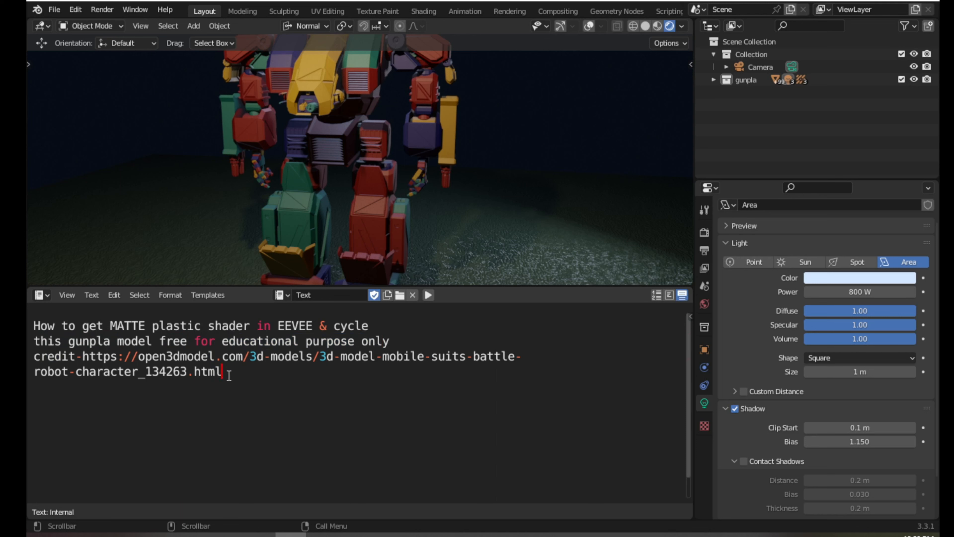
{"action": "key", "text": "Return"}
{"action": "key", "text": "Return"}
{"action": "type", "text": "shading"}
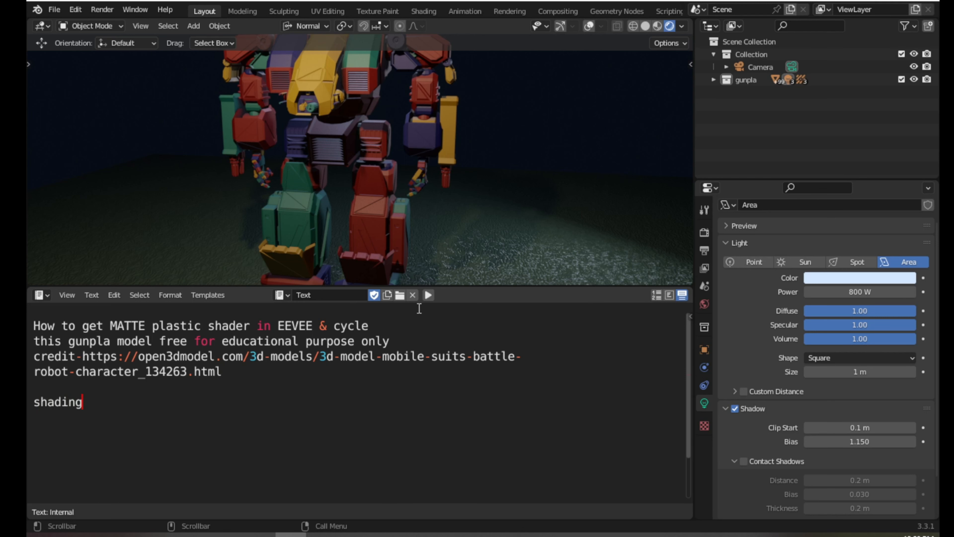
Replace the text editor with the Dope Sheet and shrink that area to give the robot viewport more room
{"action": "left_click_drag", "start_coordinate": [450, 287], "coordinate": [459, 364]}
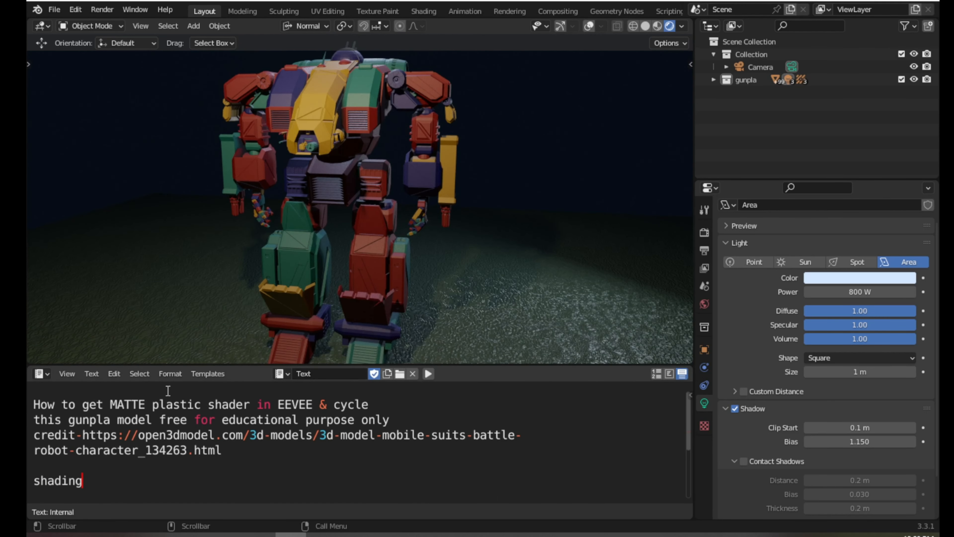
{"action": "left_click_drag", "start_coordinate": [83, 405], "coordinate": [124, 405]}
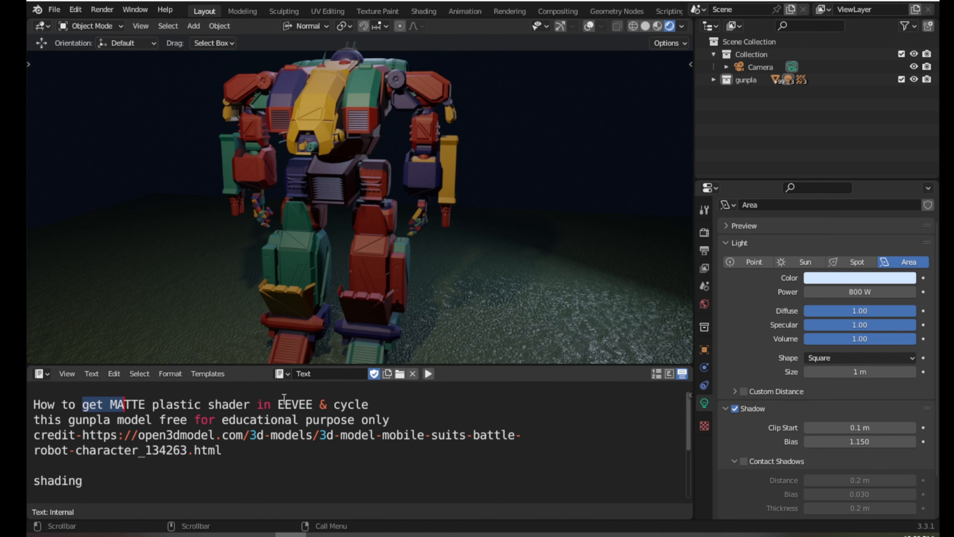
{"action": "key", "text": "shift+F12"}
{"action": "left_click_drag", "start_coordinate": [332, 364], "coordinate": [338, 483]}
{"action": "scroll", "coordinate": [332, 359], "scroll_direction": "up", "scroll_amount": 3}
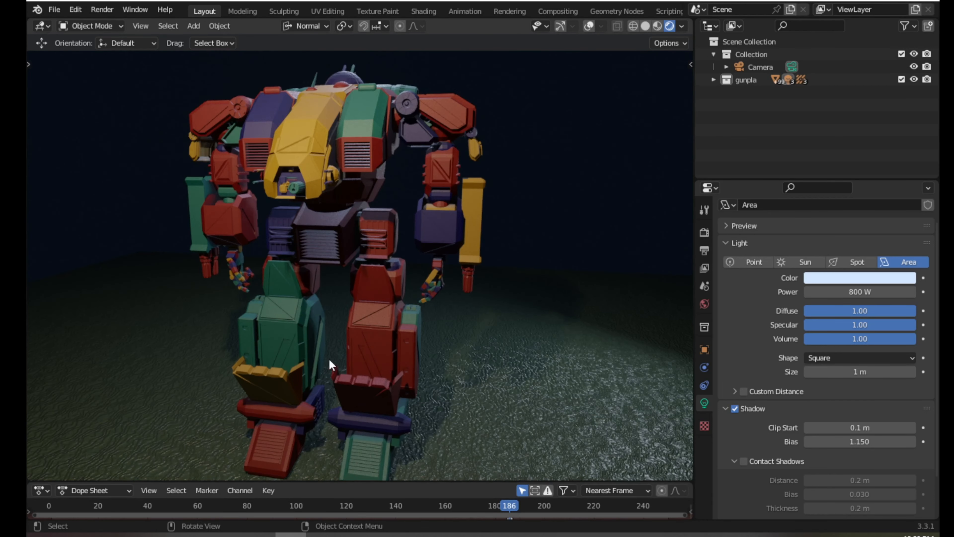
{"action": "middle_click_drag", "start_coordinate": [346, 370], "coordinate": [325, 362]}
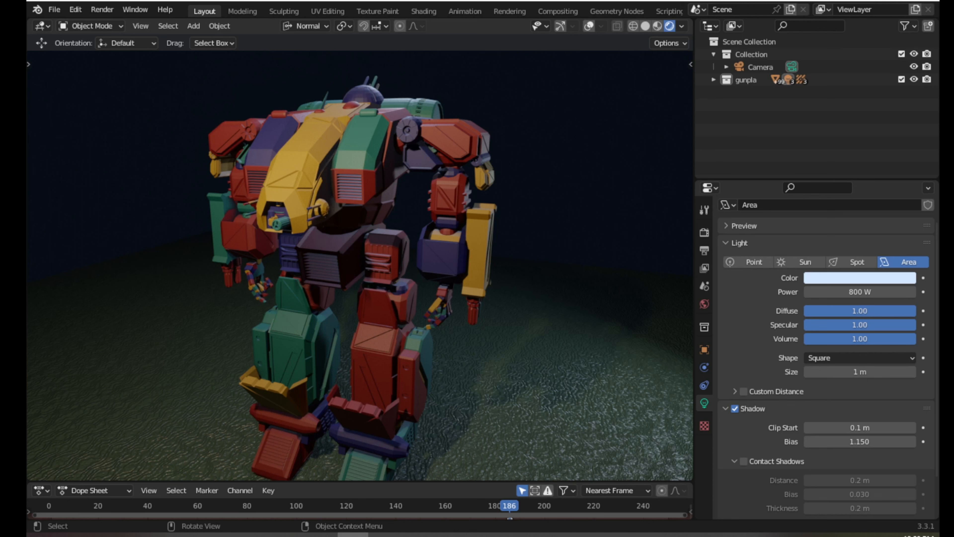
Select an object in the robot scene and display the viewport in Solid shading
{"action": "left_click", "coordinate": [205, 295]}
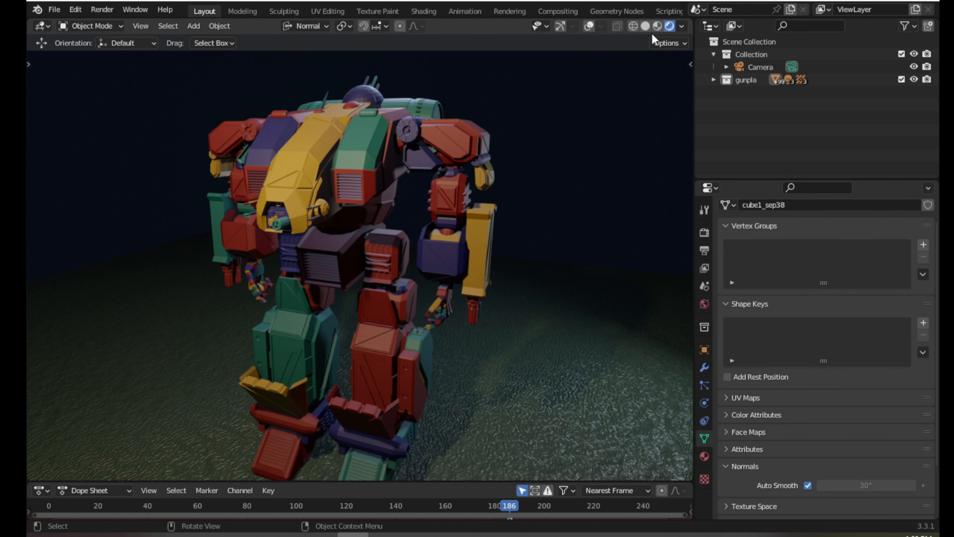
{"action": "left_click", "coordinate": [645, 26]}
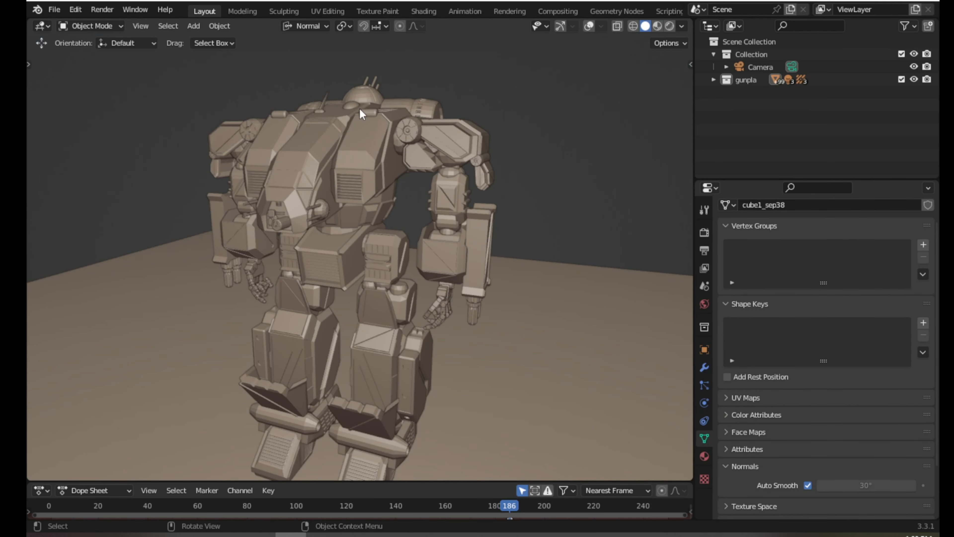
{"action": "scroll", "coordinate": [346, 164], "scroll_direction": "down", "scroll_amount": 3}
{"action": "scroll", "coordinate": [346, 164], "scroll_direction": "up", "scroll_amount": 3}
Open the Shading workspace and enlarge the node editor, framing the matte plastic material's Principled BSDF node and the robot's torso
{"action": "left_click", "coordinate": [422, 11]}
{"action": "scroll", "coordinate": [533, 330], "scroll_direction": "up", "scroll_amount": 2}
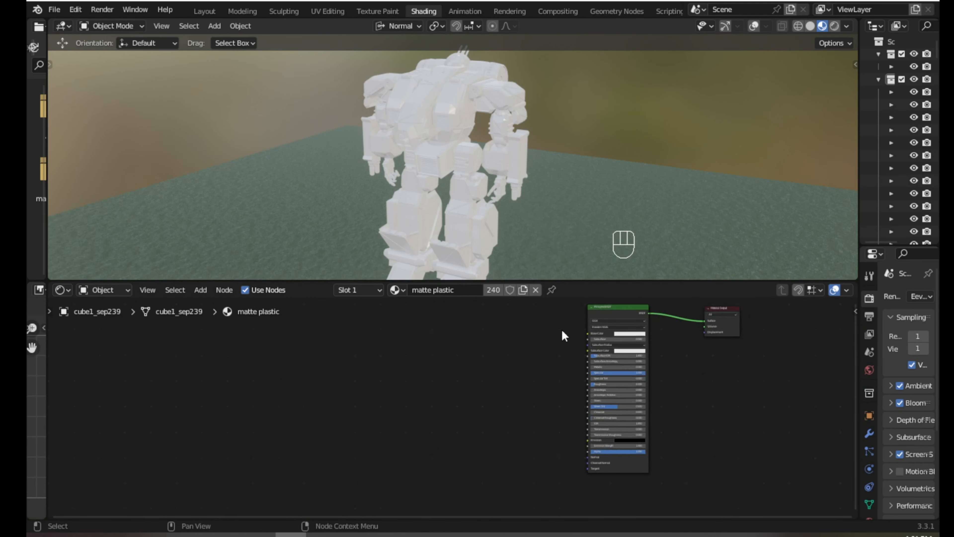
{"action": "middle_click_drag", "start_coordinate": [562, 334], "coordinate": [422, 392]}
{"action": "scroll", "coordinate": [447, 335], "scroll_direction": "up", "scroll_amount": 1}
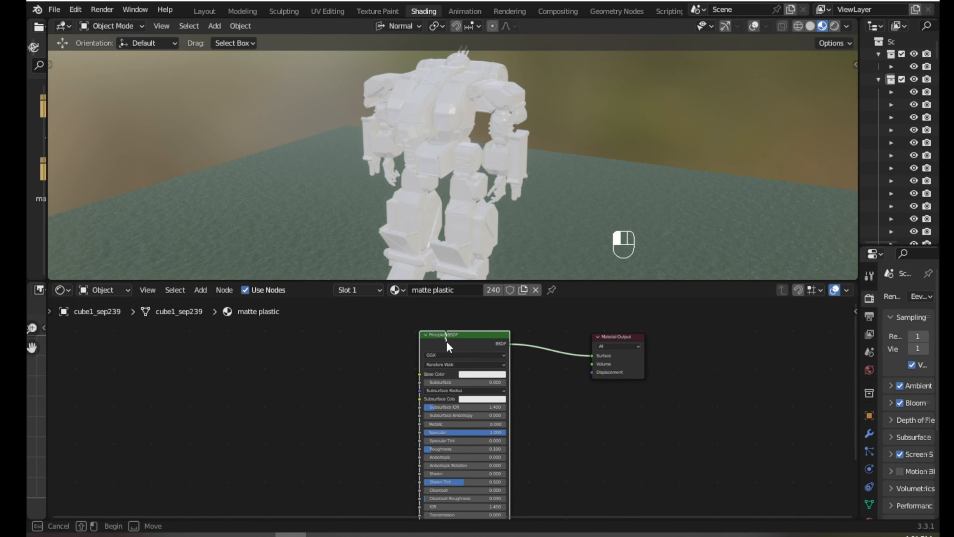
{"action": "left_click_drag", "start_coordinate": [447, 341], "coordinate": [448, 348]}
{"action": "scroll", "coordinate": [453, 188], "scroll_direction": "up", "scroll_amount": 4}
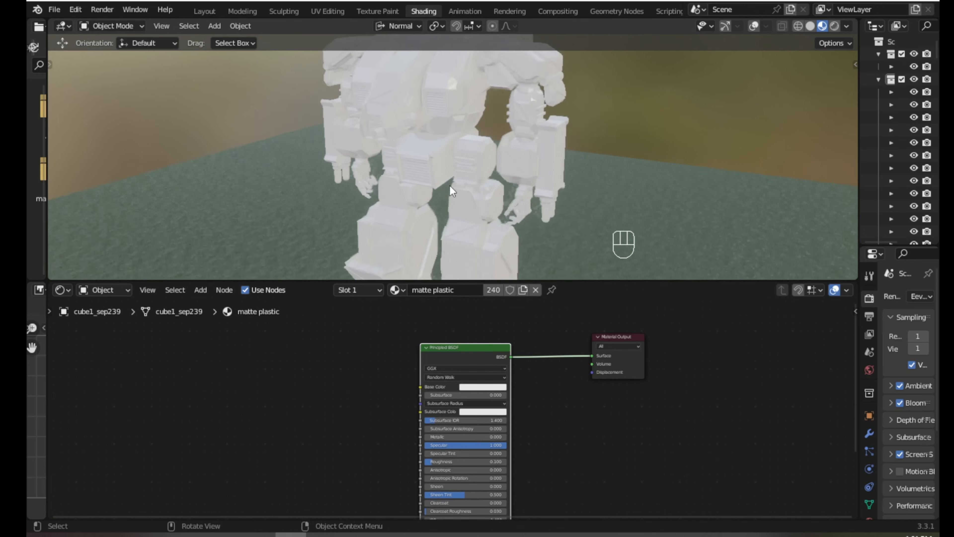
{"action": "left_click_drag", "start_coordinate": [572, 282], "coordinate": [560, 213]}
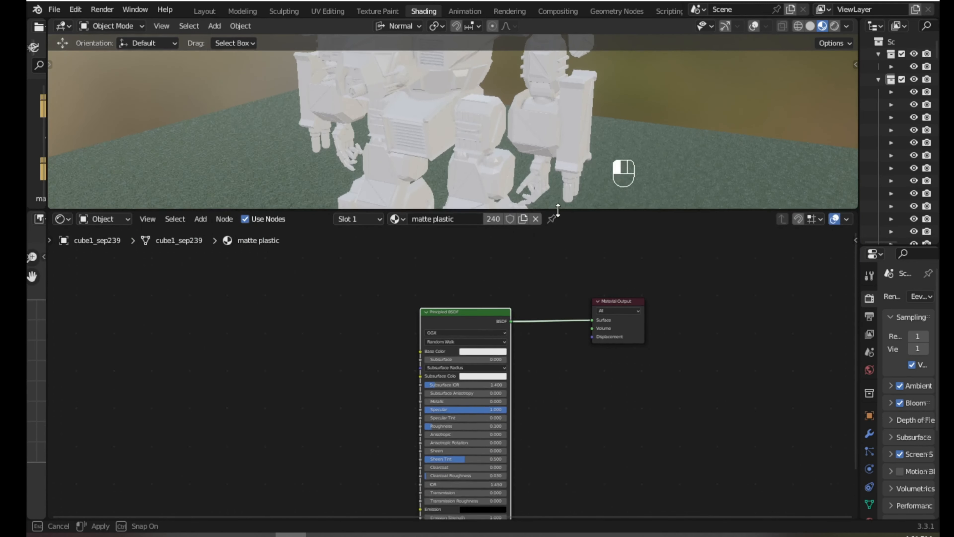
{"action": "middle_click_drag", "start_coordinate": [423, 156], "coordinate": [419, 50]}
{"action": "middle_click_drag", "start_coordinate": [430, 110], "coordinate": [435, 132]}
{"action": "scroll", "coordinate": [436, 133], "scroll_direction": "up", "scroll_amount": 3}
{"action": "scroll", "coordinate": [446, 294], "scroll_direction": "up", "scroll_amount": 2}
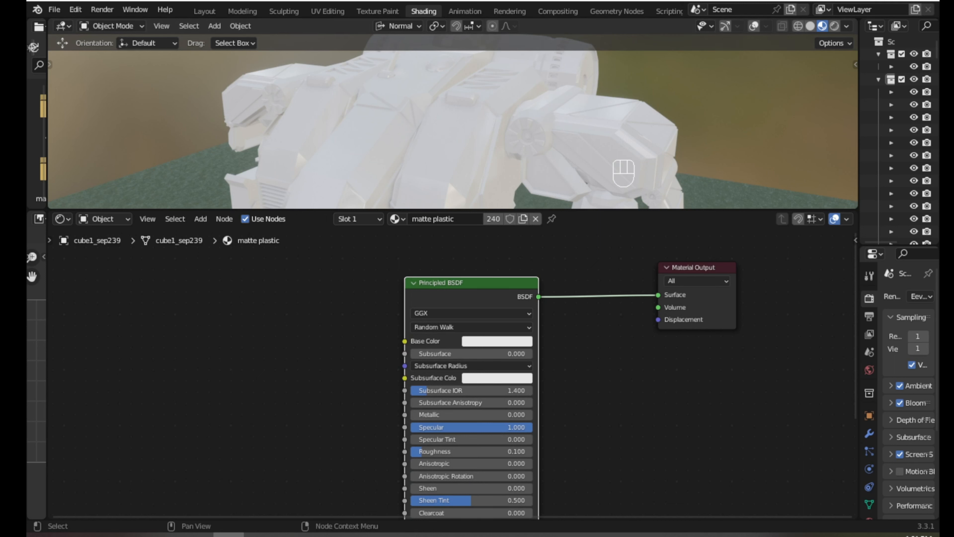
Reposition the Principled BSDF node and add a ColorRamp node in the free space before it
{"action": "left_click_drag", "start_coordinate": [474, 309], "coordinate": [523, 320]}
{"action": "key", "text": "shift+a"}
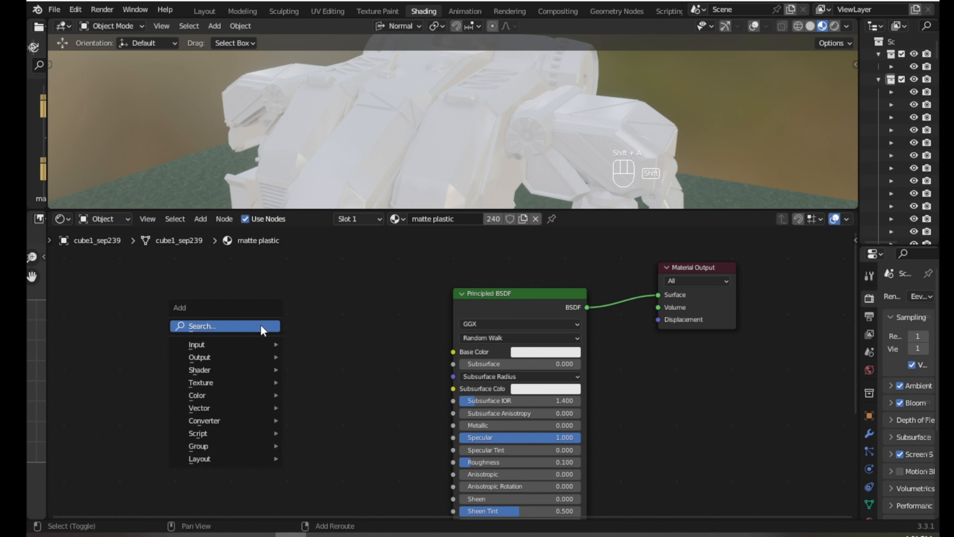
{"action": "left_click", "coordinate": [262, 328]}
{"action": "type", "text": "co"}
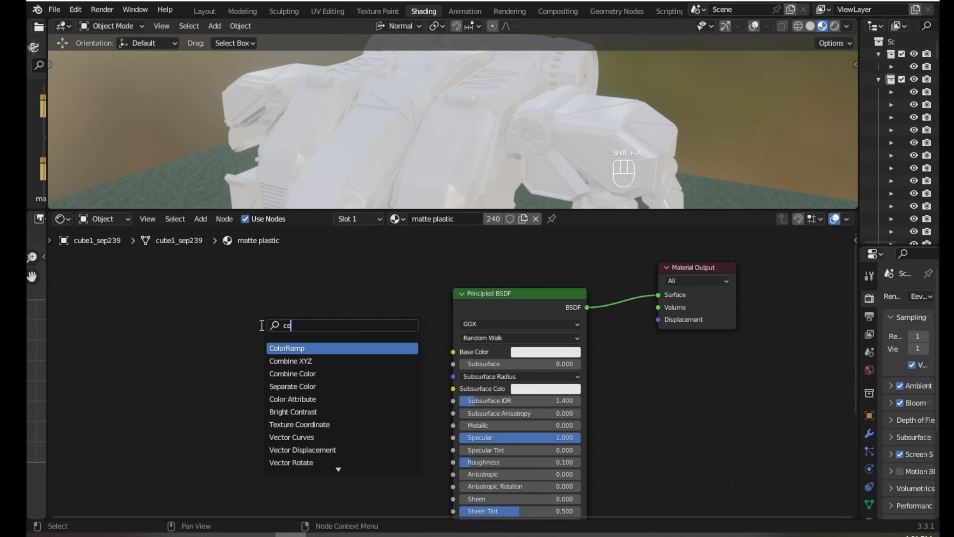
{"action": "key", "text": "Return"}
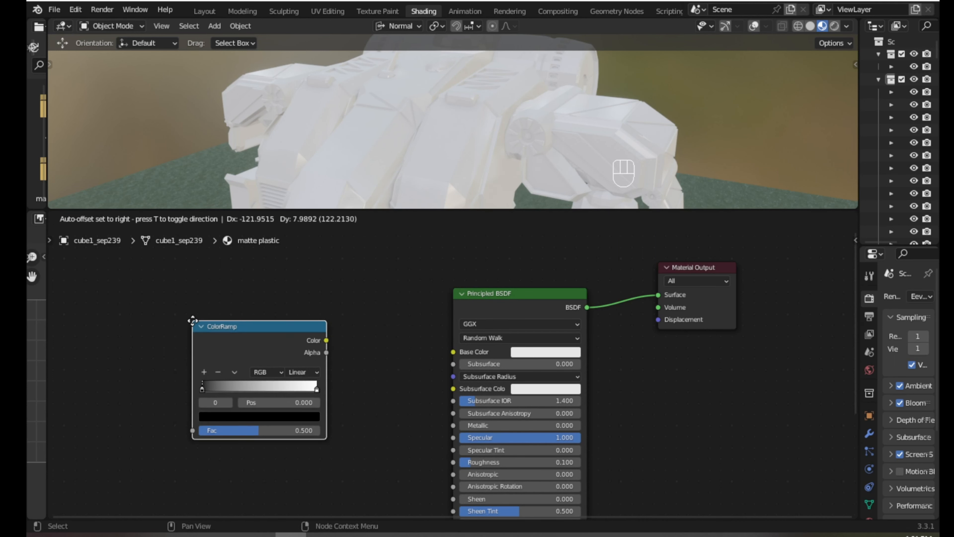
{"action": "left_click", "coordinate": [173, 315]}
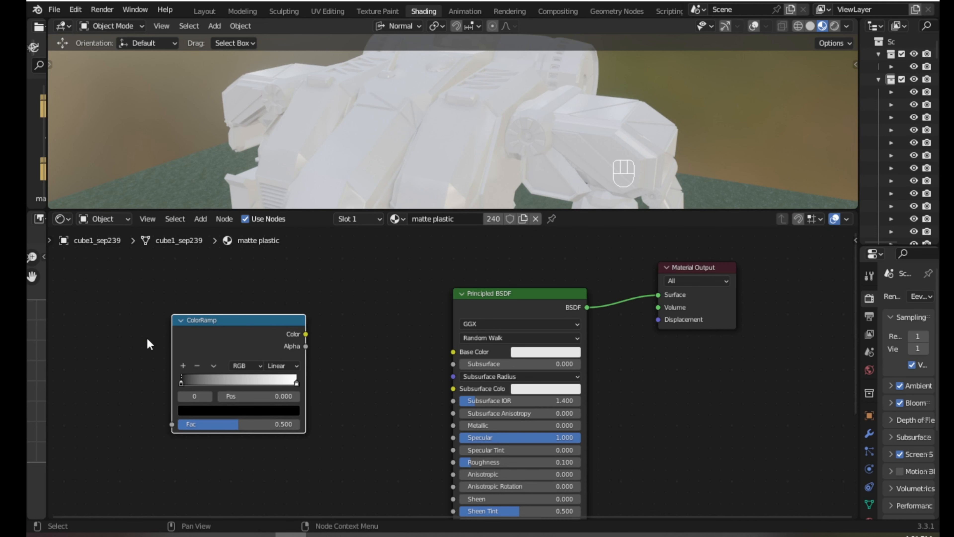
Add an Ambient Occlusion node in front of the ColorRamp node
{"action": "middle_click_drag", "start_coordinate": [148, 335], "coordinate": [292, 359]}
{"action": "key", "text": "shift+a"}
{"action": "left_click", "coordinate": [236, 361]}
{"action": "type", "text": "ambi"}
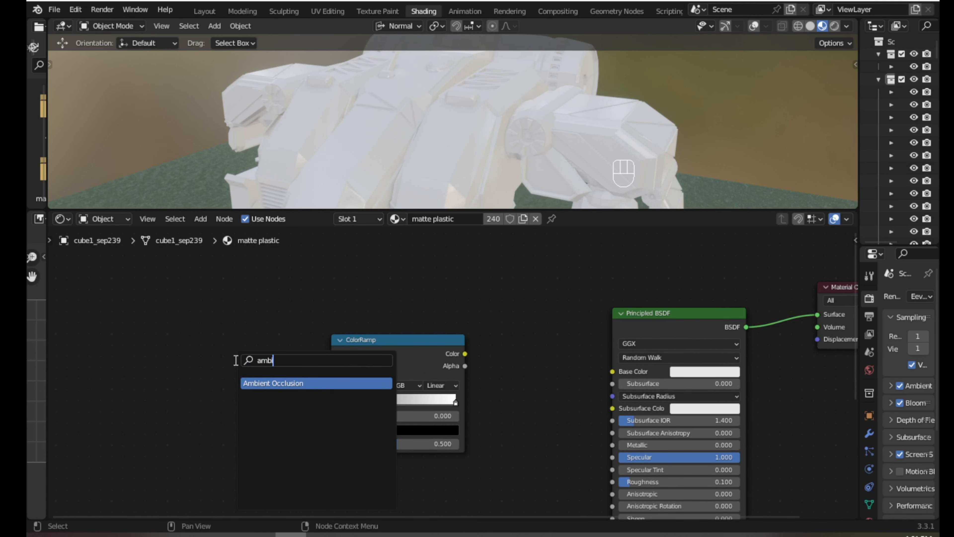
{"action": "key", "text": "Return"}
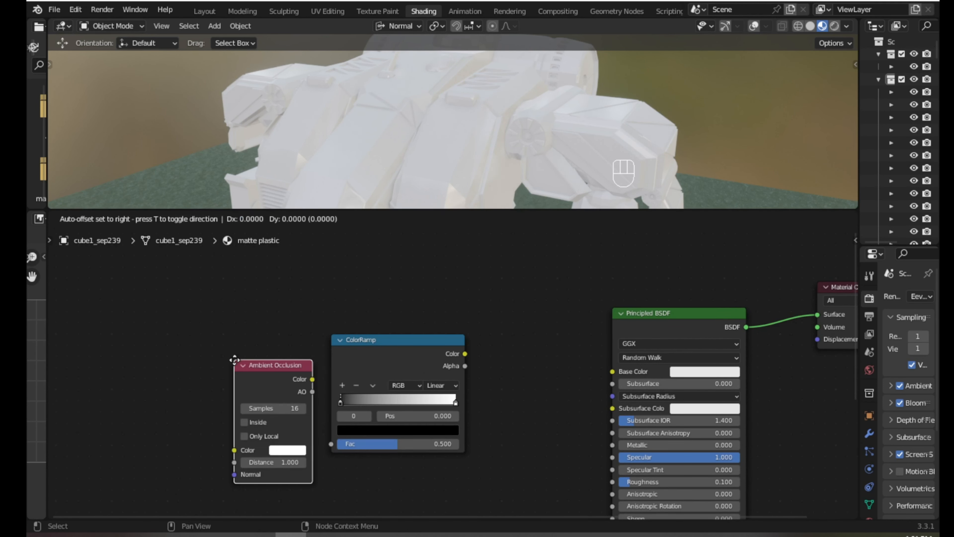
{"action": "left_click", "coordinate": [250, 356]}
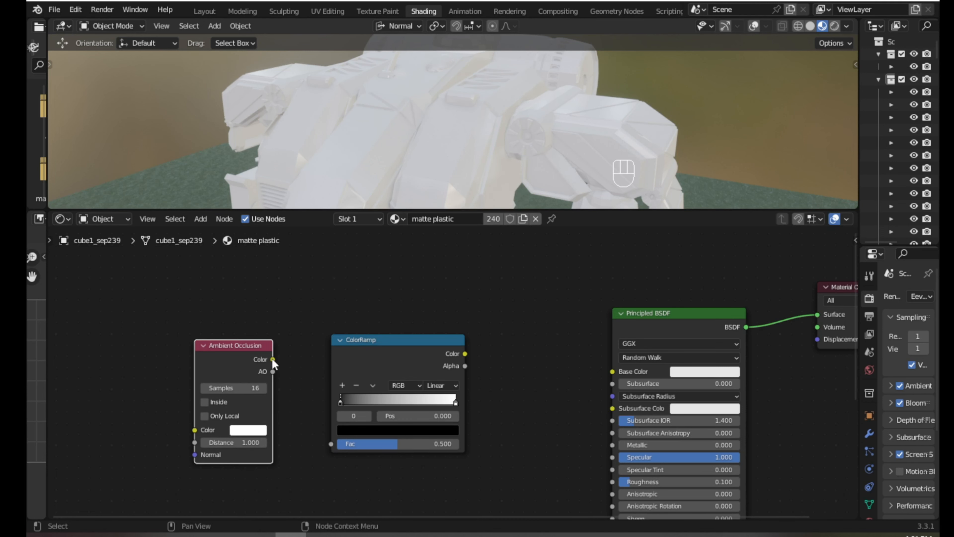
Connect Ambient Occlusion Color to the ColorRamp Fac and ColorRamp Color to the Principled BSDF Base Color, spacing the nodes out
{"action": "left_click_drag", "start_coordinate": [273, 359], "coordinate": [331, 443]}
{"action": "left_click_drag", "start_coordinate": [233, 341], "coordinate": [171, 337]}
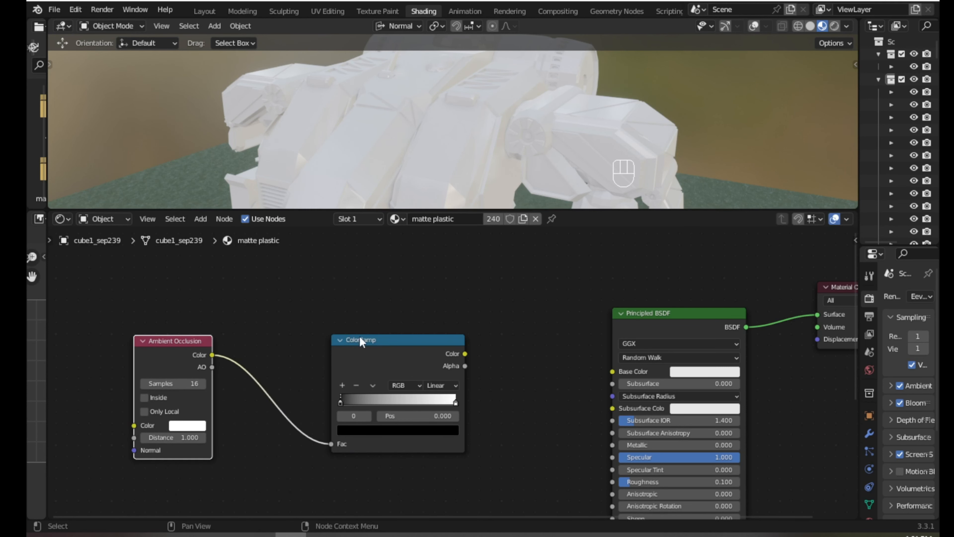
{"action": "left_click_drag", "start_coordinate": [359, 336], "coordinate": [312, 329]}
{"action": "left_click_drag", "start_coordinate": [422, 349], "coordinate": [613, 371]}
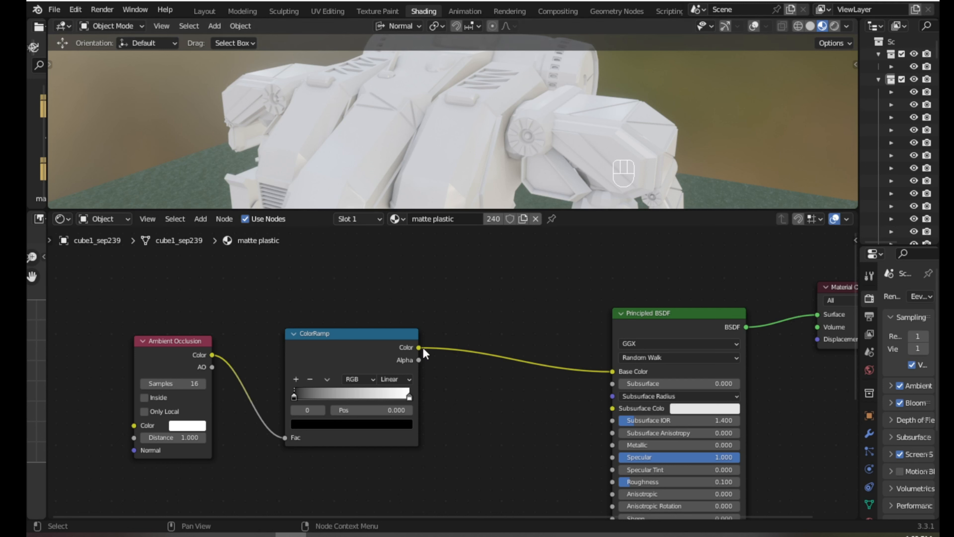
Mute and unmute the Ambient Occlusion node to compare its effect on the robot's surface
{"action": "left_click", "coordinate": [163, 347]}
{"action": "key", "text": "m"}
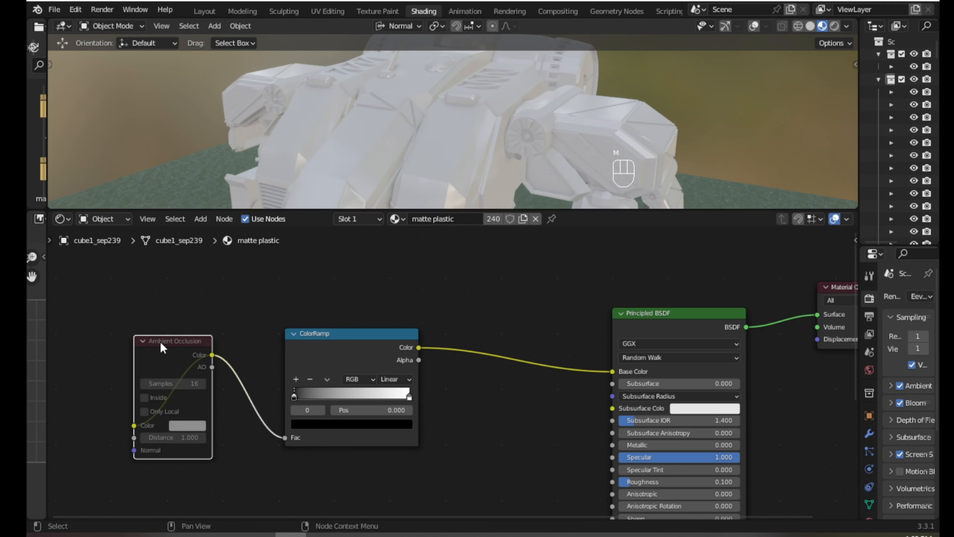
{"action": "key", "text": "m"}
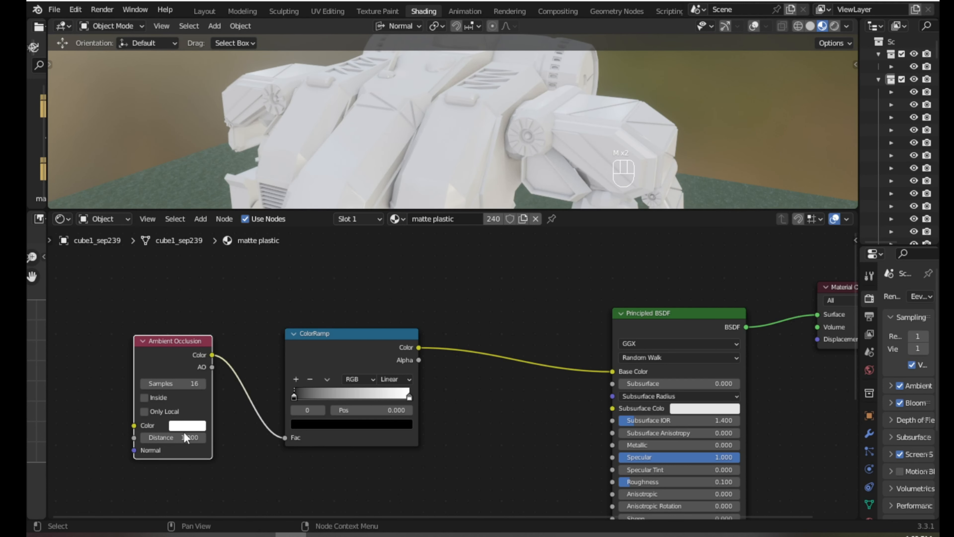
Try Ambient Occlusion distances of 1468 and 2
{"action": "left_click", "coordinate": [187, 438]}
{"action": "type", "text": "14"}
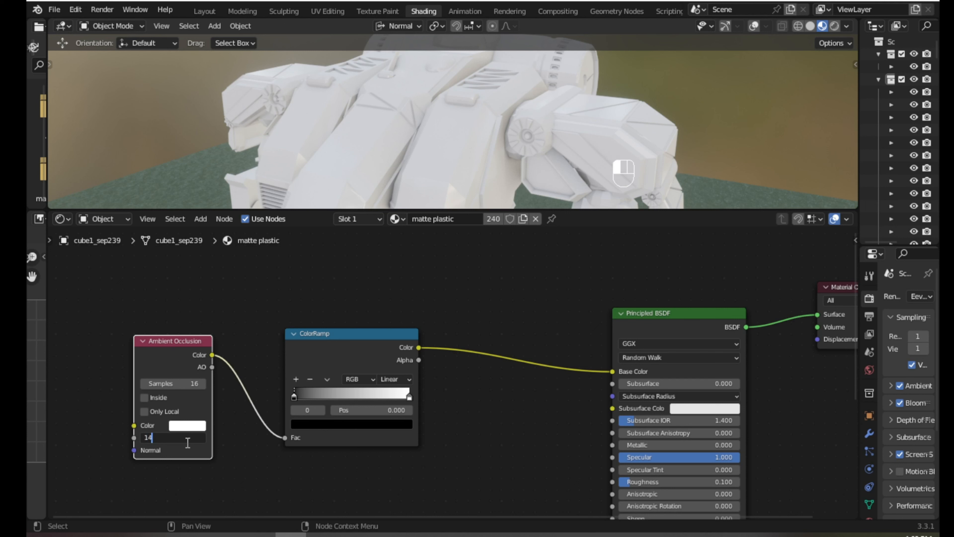
{"action": "type", "text": "68"}
{"action": "key", "text": "Return"}
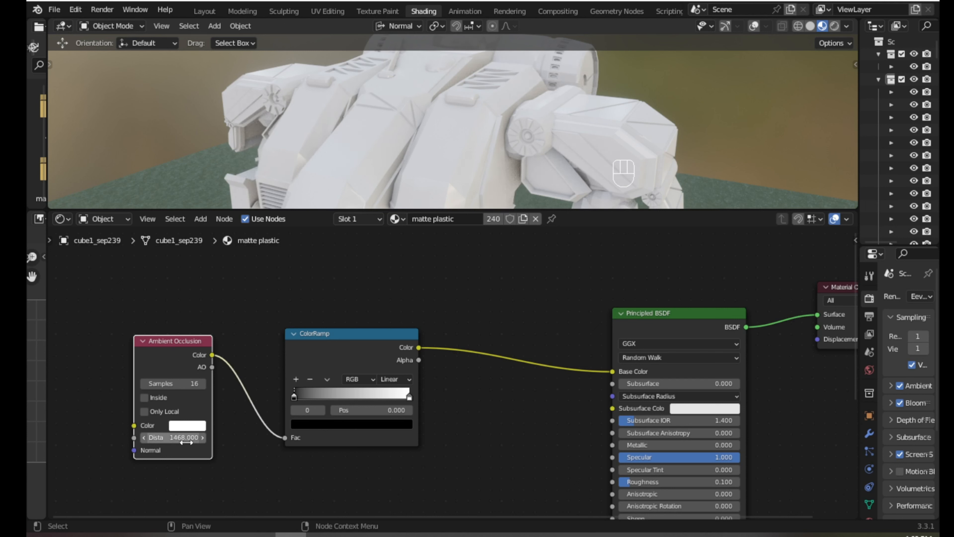
{"action": "left_click", "coordinate": [174, 440]}
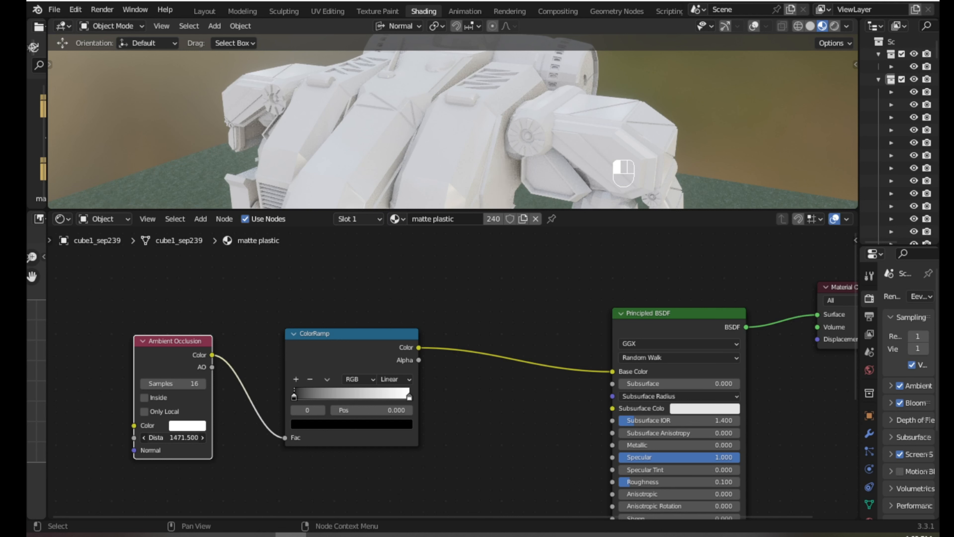
{"action": "left_click", "coordinate": [188, 436]}
{"action": "type", "text": "2"}
{"action": "key", "text": "Return"}
Set the Ambient Occlusion node's distance to 1850
{"action": "left_click", "coordinate": [189, 437]}
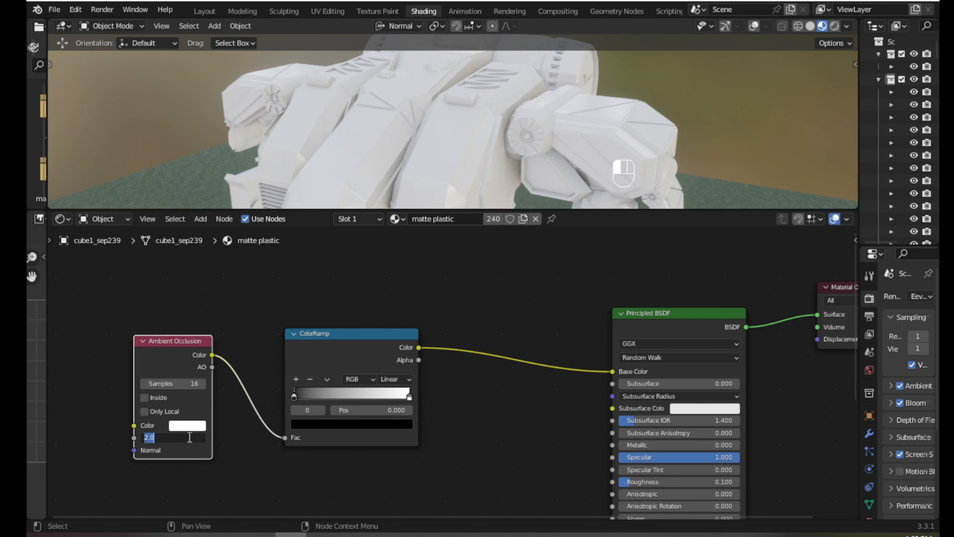
{"action": "type", "text": "1850"}
{"action": "key", "text": "Return"}
Move the ColorRamp's black stop to position 0.282
{"action": "scroll", "coordinate": [439, 166], "scroll_direction": "down", "scroll_amount": 2}
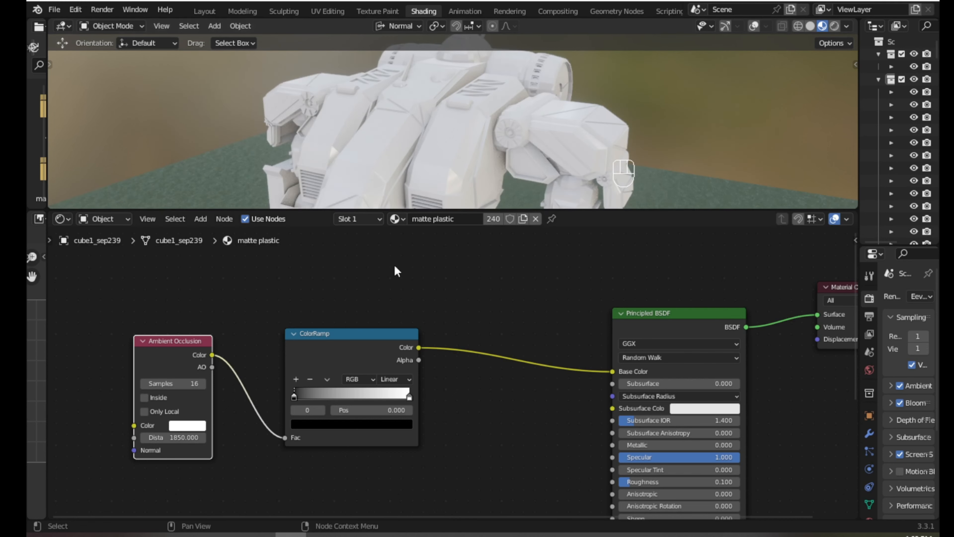
{"action": "left_click_drag", "start_coordinate": [295, 397], "coordinate": [331, 399]}
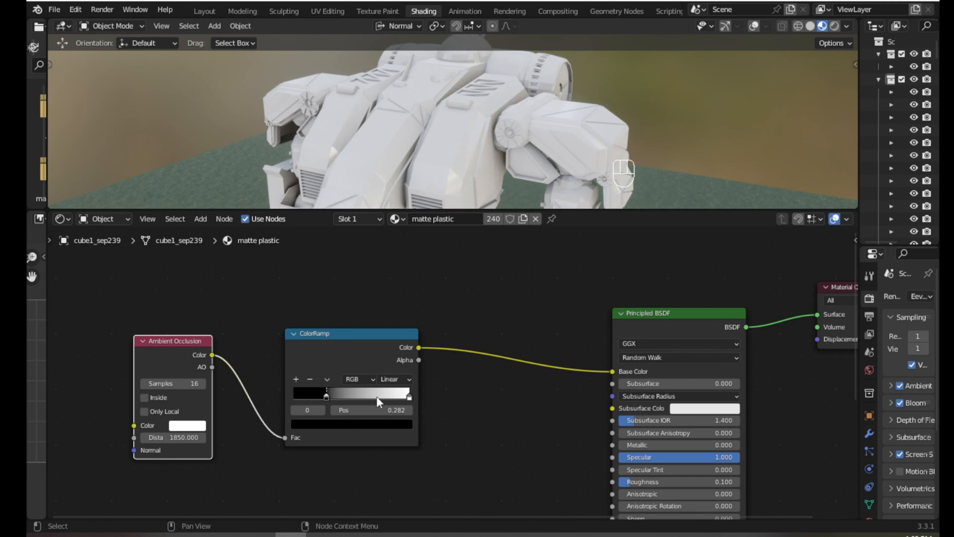
Move the ColorRamp's white stop to position 0.755 and save the file
{"action": "left_click_drag", "start_coordinate": [409, 397], "coordinate": [380, 397]}
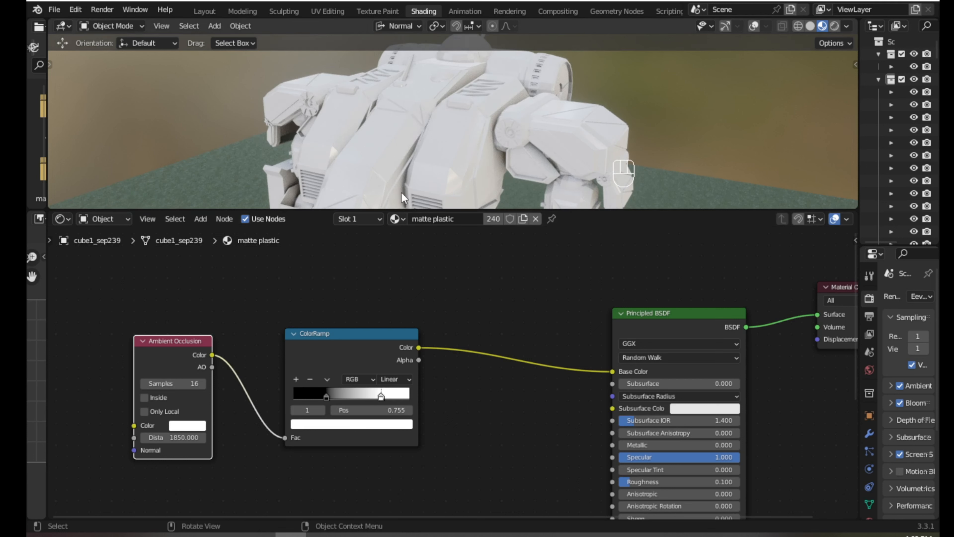
{"action": "key", "text": "ctrl+s"}
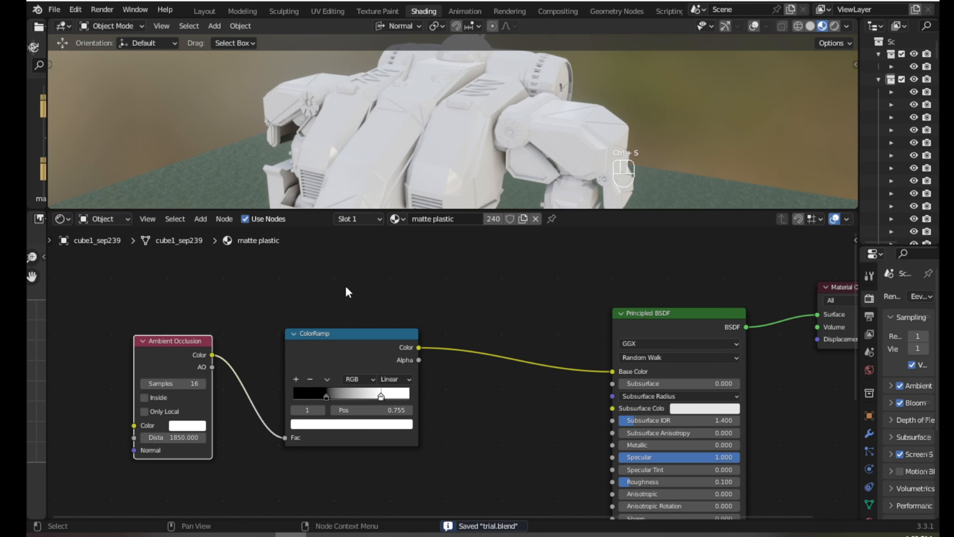
Move the Ambient Occlusion and ColorRamp nodes farther away from the Principled BSDF to make room between them
{"action": "left_click_drag", "start_coordinate": [180, 342], "coordinate": [137, 327]}
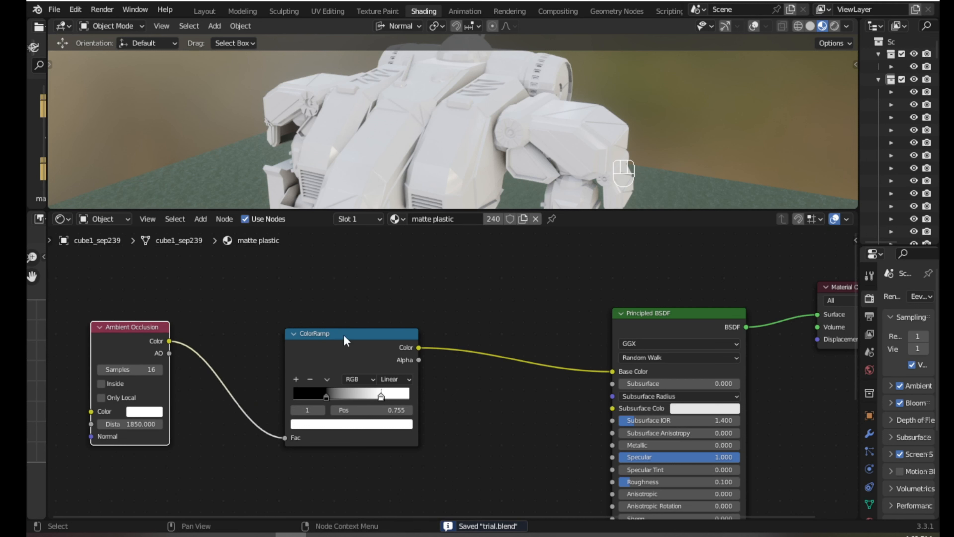
{"action": "left_click_drag", "start_coordinate": [343, 336], "coordinate": [272, 322]}
{"action": "left_click", "coordinate": [372, 304]}
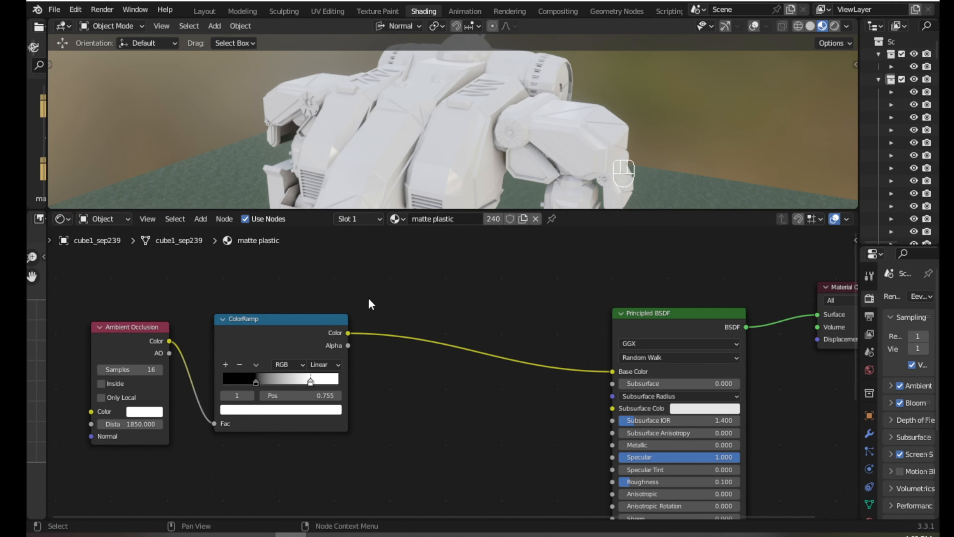
{"action": "middle_click_drag", "start_coordinate": [355, 345], "coordinate": [363, 334]}
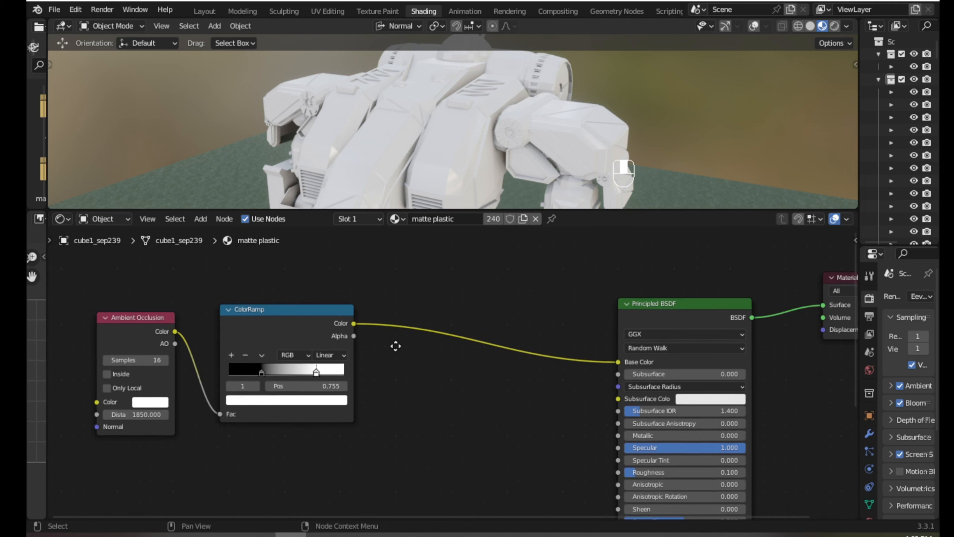
Duplicate the ColorRamp node and place the copy directly below the original
{"action": "left_click", "coordinate": [269, 305]}
{"action": "key", "text": "shift+d"}
{"action": "left_click", "coordinate": [284, 429]}
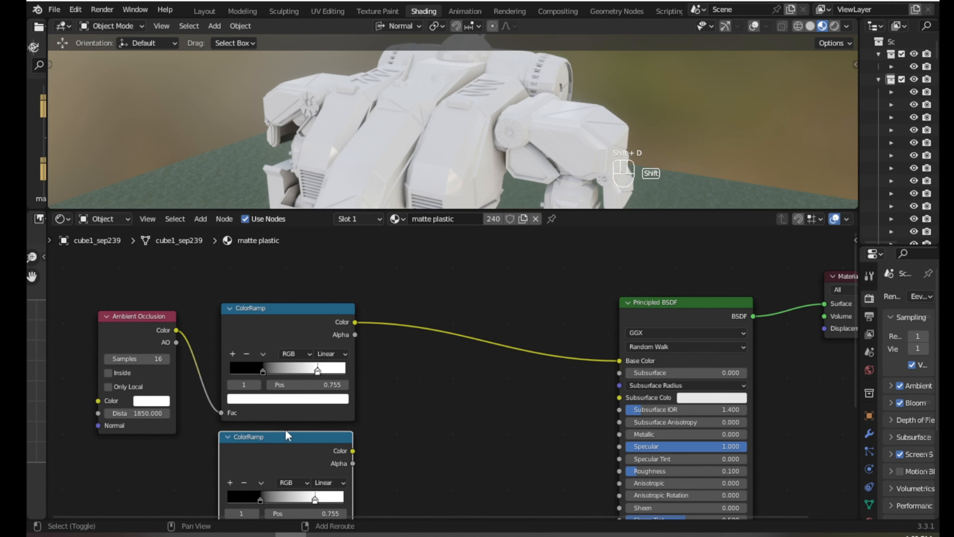
Set the duplicated ColorRamp's black stop to dark blue with hue 0.667, saturation 0.991 and value 0.139
{"action": "scroll", "coordinate": [285, 429], "scroll_direction": "up", "scroll_amount": 3}
{"action": "scroll", "coordinate": [288, 448], "scroll_direction": "up", "scroll_amount": 2}
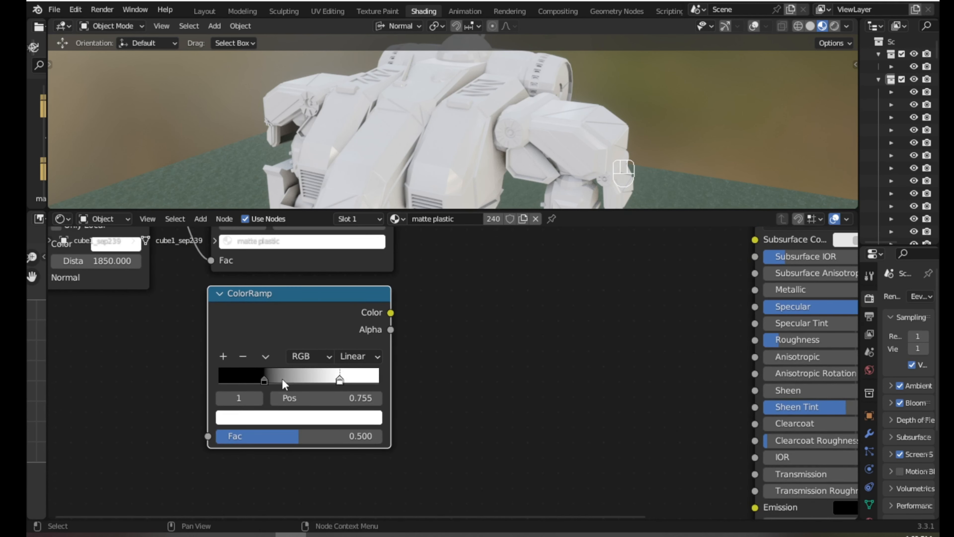
{"action": "left_click", "coordinate": [215, 383]}
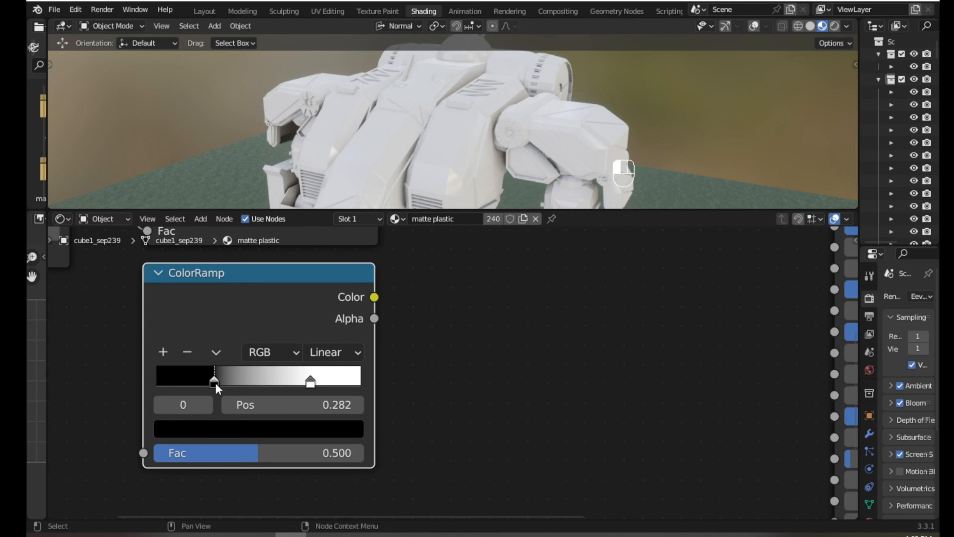
{"action": "left_click", "coordinate": [205, 429]}
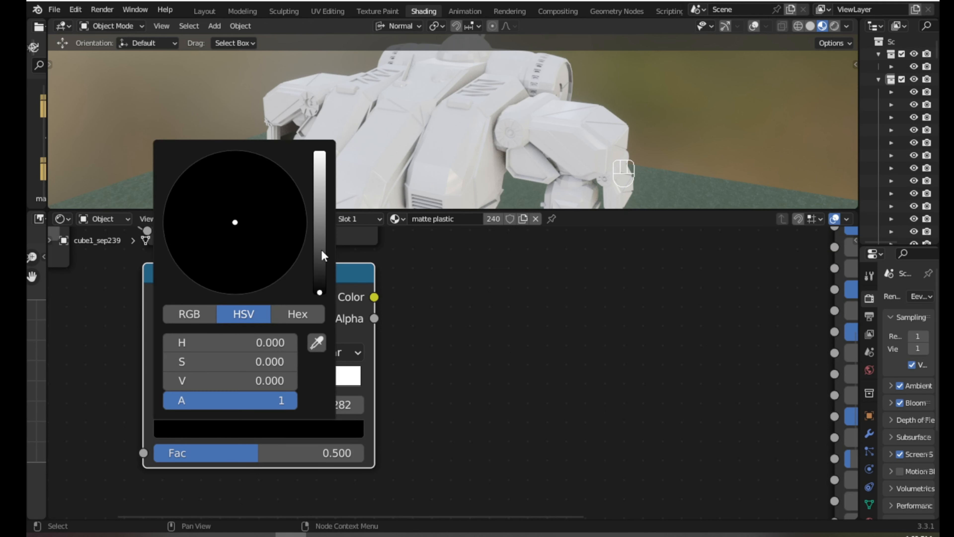
{"action": "left_click", "coordinate": [234, 432]}
{"action": "left_click", "coordinate": [220, 436]}
{"action": "left_click_drag", "start_coordinate": [320, 293], "coordinate": [320, 235]}
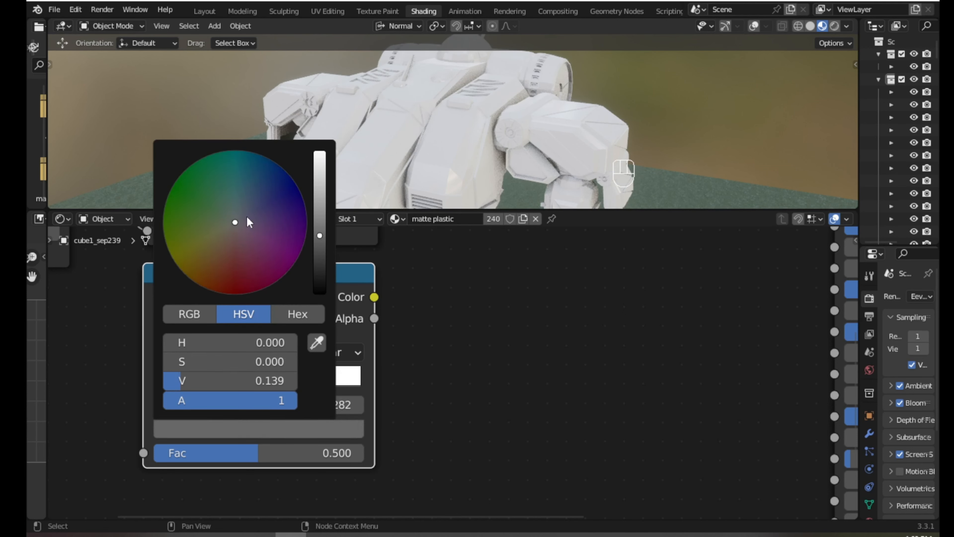
{"action": "left_click", "coordinate": [247, 210]}
{"action": "mouse_move", "coordinate": [257, 209]}
{"action": "left_mouse_down"}
{"action": "mouse_move", "coordinate": [277, 170]}
{"action": "mouse_move", "coordinate": [295, 187]}
{"action": "left_mouse_up"}
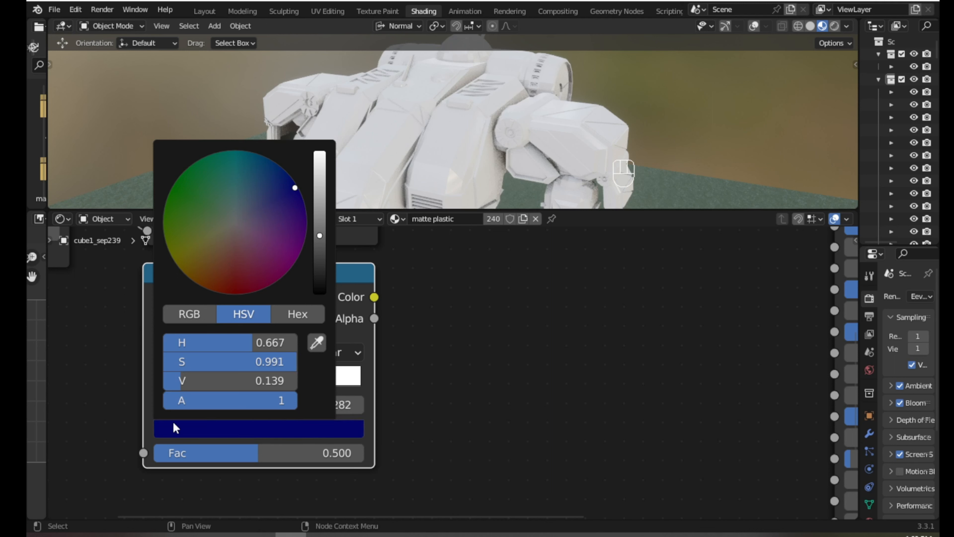
Set the duplicated ColorRamp's white stop to dark red with hue 0.999, saturation 0.989 and value about 0.21
{"action": "left_click", "coordinate": [310, 383]}
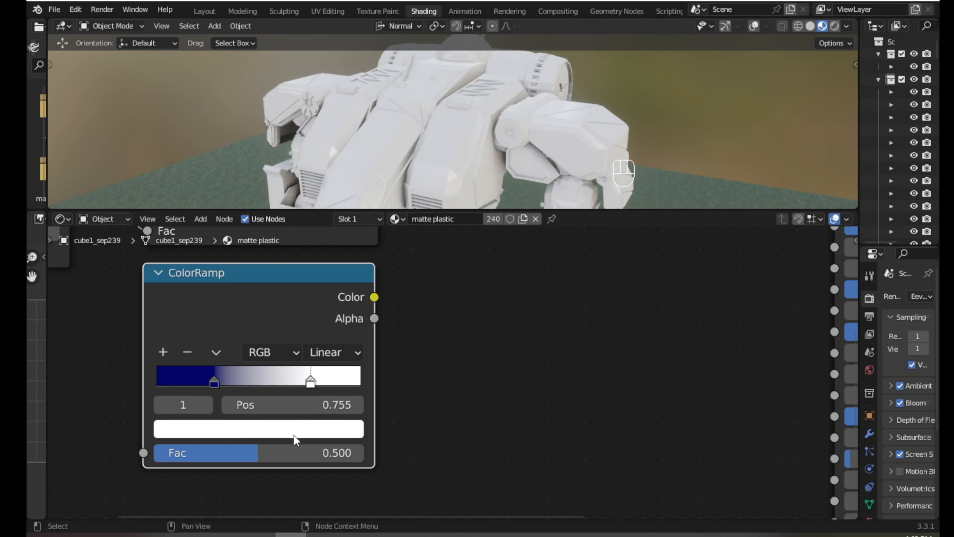
{"action": "left_click", "coordinate": [294, 432]}
{"action": "left_click_drag", "start_coordinate": [235, 223], "coordinate": [238, 290]}
{"action": "left_click_drag", "start_coordinate": [320, 220], "coordinate": [320, 226]}
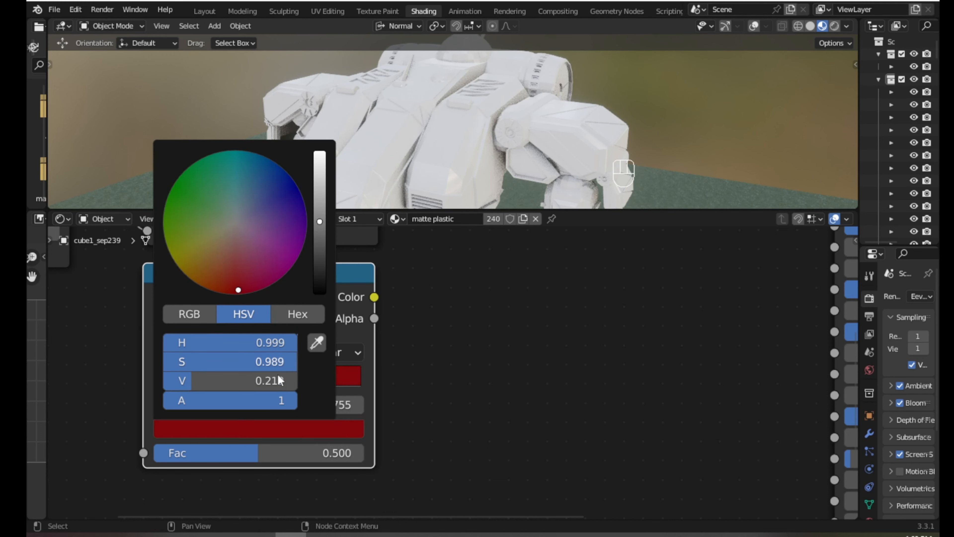
Add a stop between the blue and red ones and set the ramp's interpolation to Constant
{"action": "left_click", "coordinate": [163, 351]}
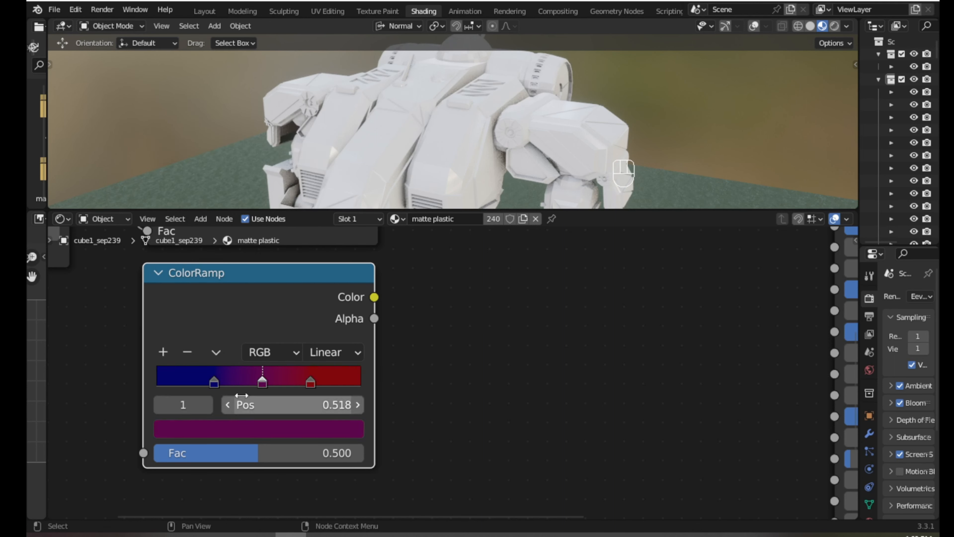
{"action": "left_click", "coordinate": [336, 352]}
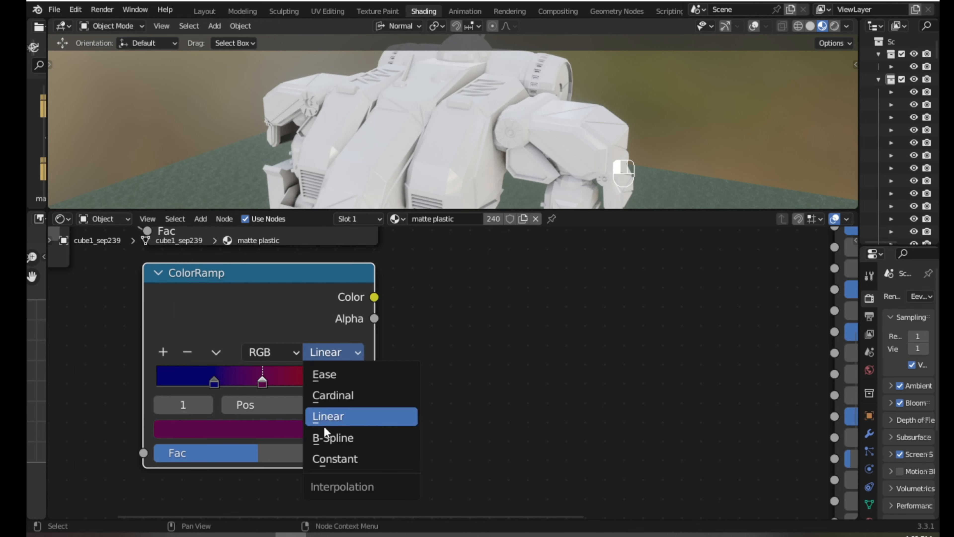
{"action": "left_click", "coordinate": [327, 458]}
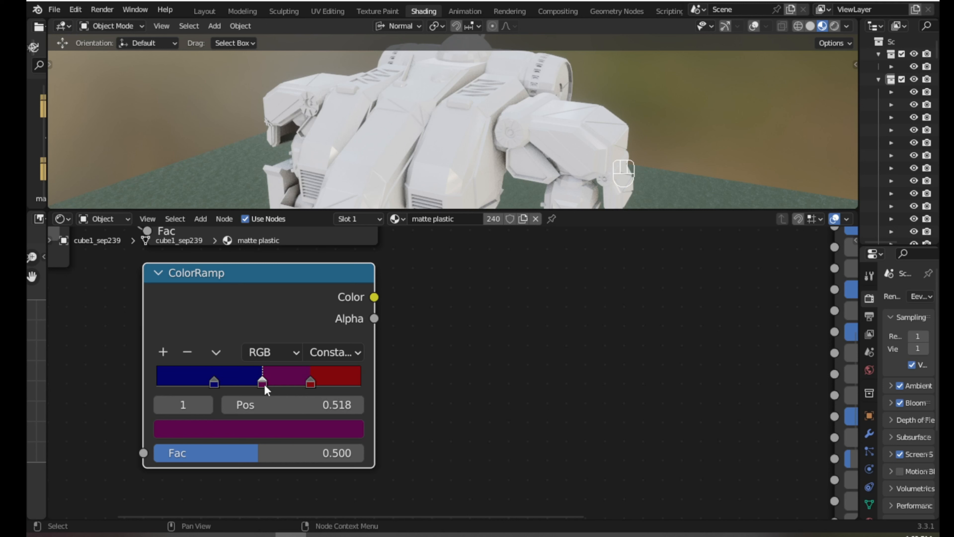
Shift the middle stop to position 0.514 and color it orange with hue 0.059, saturation 1.000 and value 0.392
{"action": "left_click_drag", "start_coordinate": [266, 390], "coordinate": [264, 390]}
{"action": "left_click", "coordinate": [260, 431]}
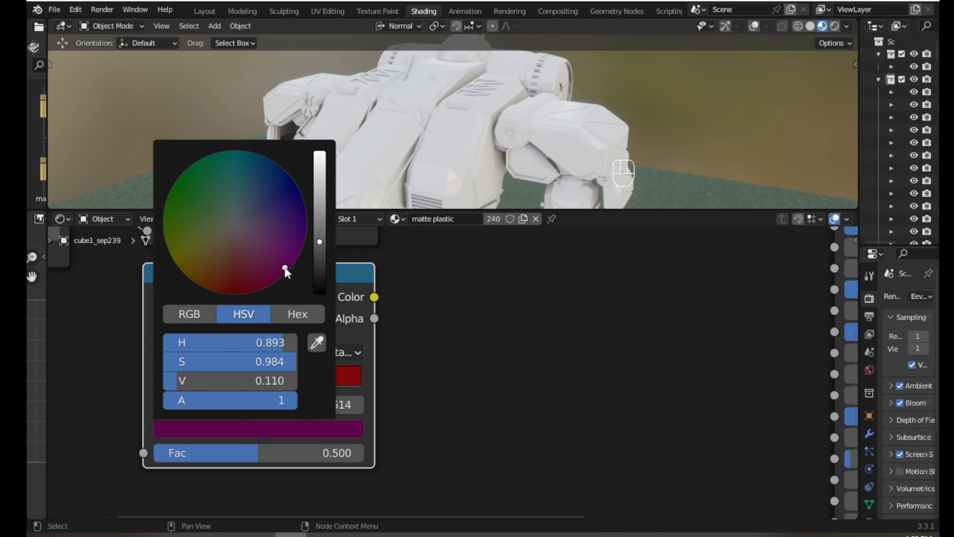
{"action": "left_click_drag", "start_coordinate": [284, 267], "coordinate": [195, 278]}
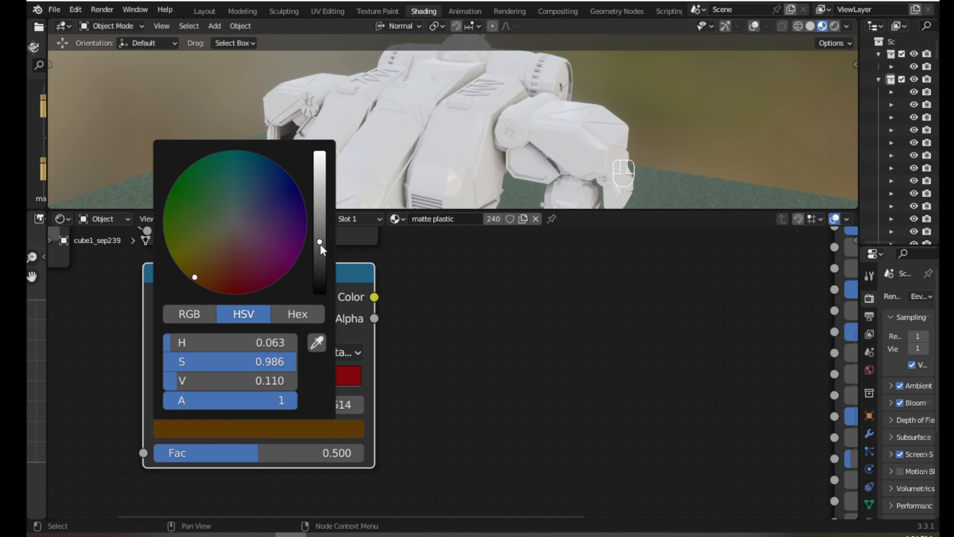
{"action": "left_click_drag", "start_coordinate": [320, 242], "coordinate": [319, 205]}
{"action": "mouse_move", "coordinate": [196, 281]}
{"action": "left_mouse_down"}
{"action": "mouse_move", "coordinate": [203, 288]}
{"action": "mouse_move", "coordinate": [176, 271]}
{"action": "mouse_move", "coordinate": [187, 290]}
{"action": "left_mouse_up"}
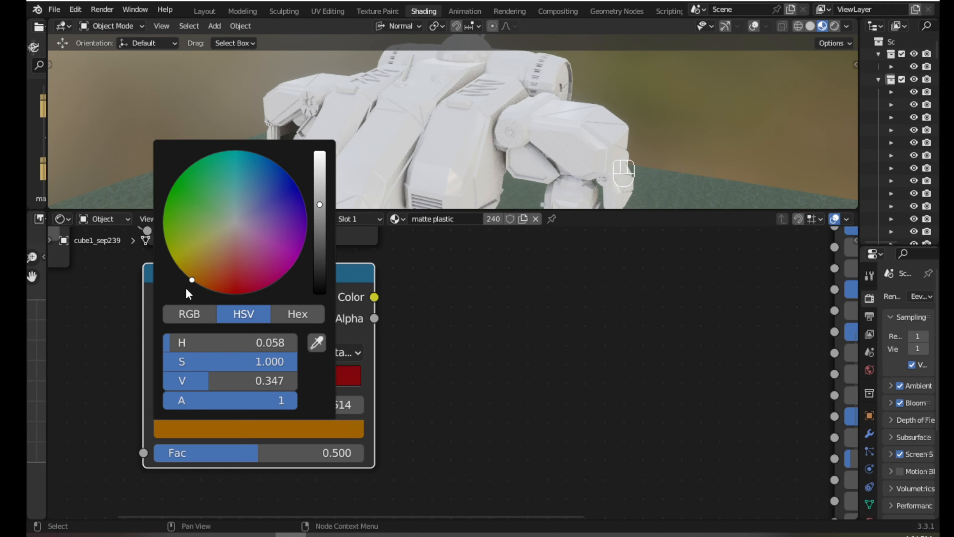
{"action": "left_click_drag", "start_coordinate": [319, 204], "coordinate": [319, 198]}
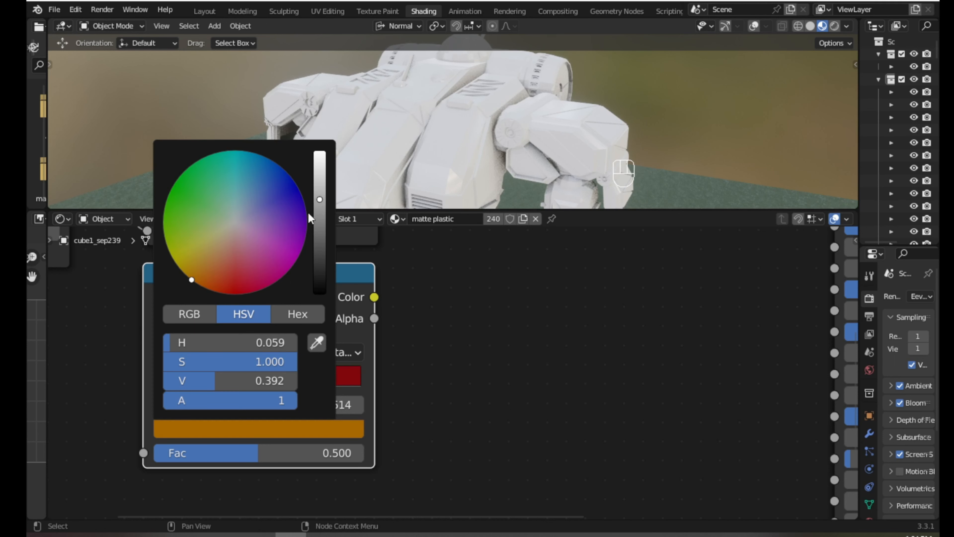
Move the orange stop to position 0.423 and add another stop at 0.284 between it and the blue stop
{"action": "left_click_drag", "start_coordinate": [211, 382], "coordinate": [253, 385]}
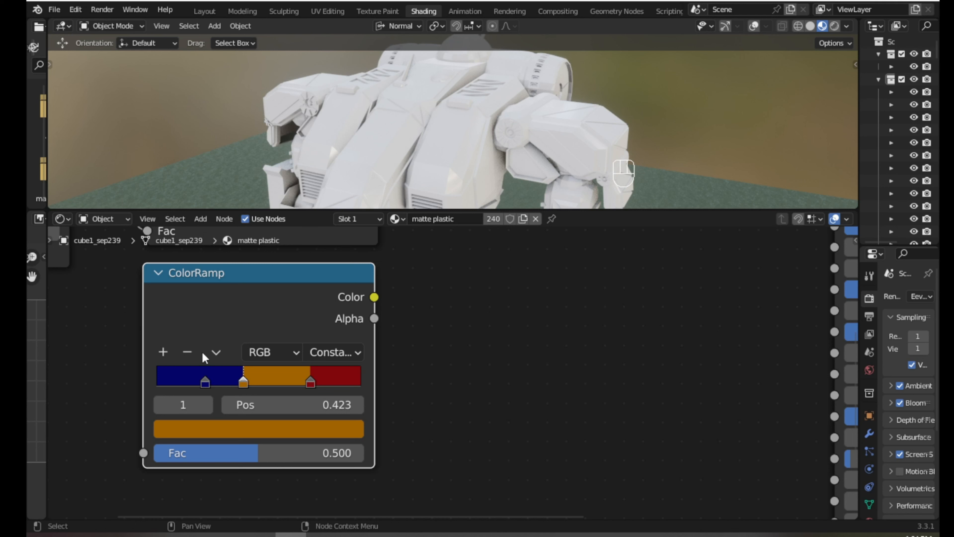
{"action": "left_click", "coordinate": [164, 352]}
{"action": "mouse_move", "coordinate": [205, 384]}
{"action": "left_mouse_down"}
{"action": "mouse_move", "coordinate": [194, 383]}
{"action": "mouse_move", "coordinate": [226, 383]}
{"action": "mouse_move", "coordinate": [216, 386]}
{"action": "left_mouse_up"}
Color the new stop dark grey-violet with hue 0.706, saturation 0.375 and value 0.027
{"action": "left_click", "coordinate": [216, 428]}
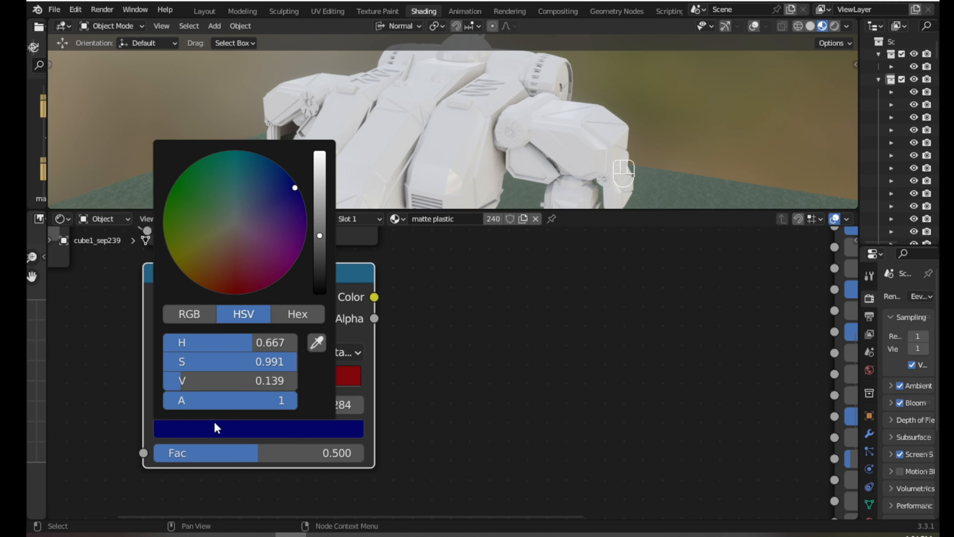
{"action": "left_click_drag", "start_coordinate": [297, 188], "coordinate": [239, 222]}
{"action": "left_click_drag", "start_coordinate": [319, 236], "coordinate": [316, 248]}
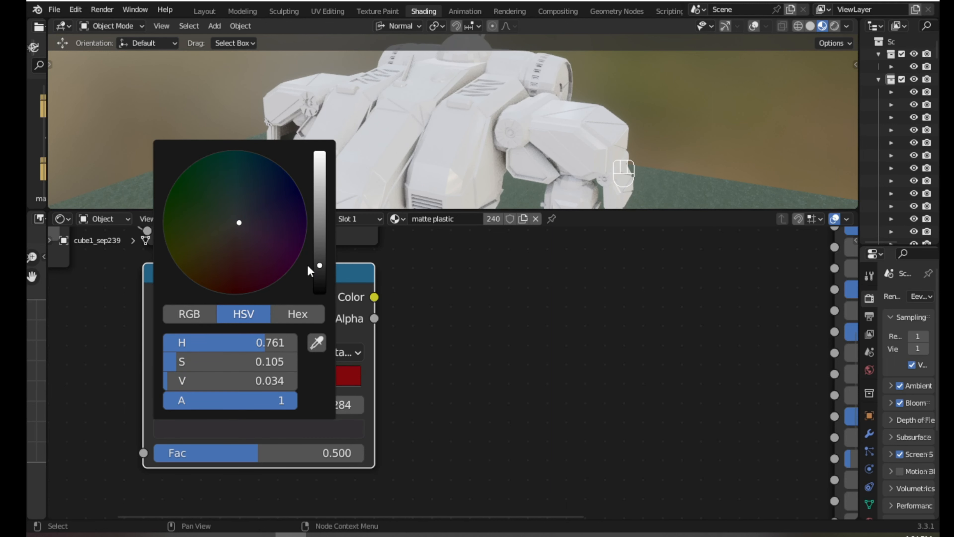
{"action": "left_click_drag", "start_coordinate": [243, 222], "coordinate": [251, 218]}
{"action": "left_click_drag", "start_coordinate": [316, 265], "coordinate": [311, 268]}
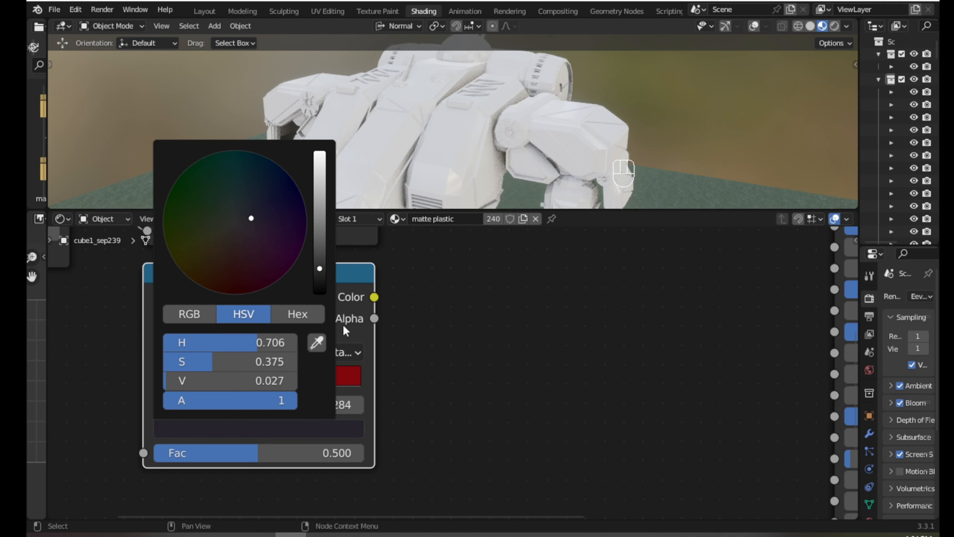
Move the orange stop to position 0.377 and save the file
{"action": "left_click_drag", "start_coordinate": [197, 383], "coordinate": [232, 384]}
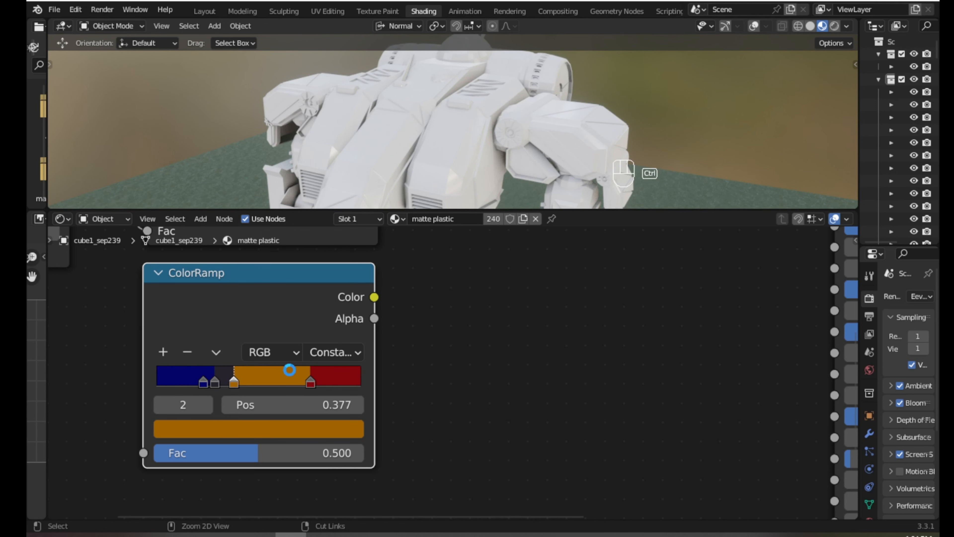
{"action": "scroll", "coordinate": [295, 360], "scroll_direction": "down", "scroll_amount": 4}
{"action": "key", "text": "ctrl+s"}
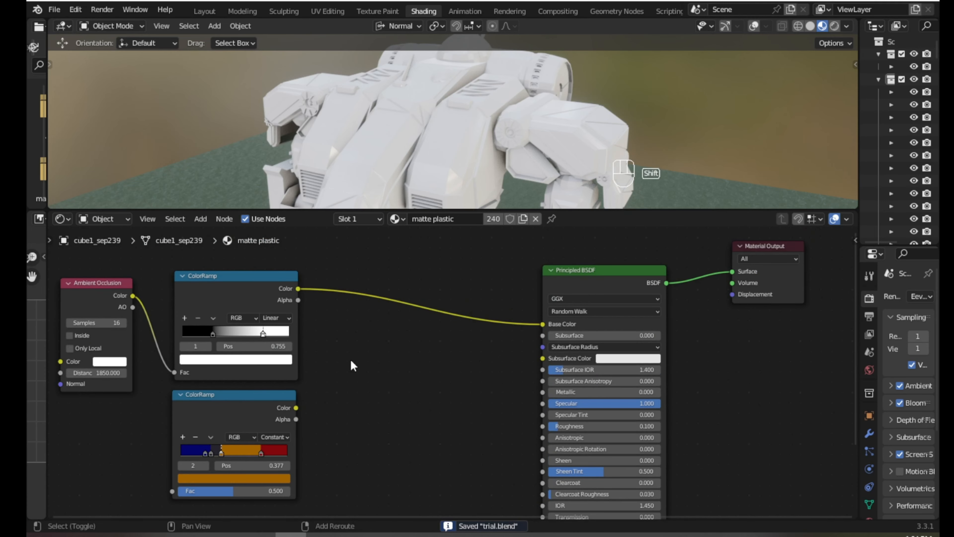
Insert a MixRGB node between the first ColorRamp and Base Color, and connect the second ColorRamp's Color to its Color2 input
{"action": "key", "text": "shift+a"}
{"action": "type", "text": "mix"}
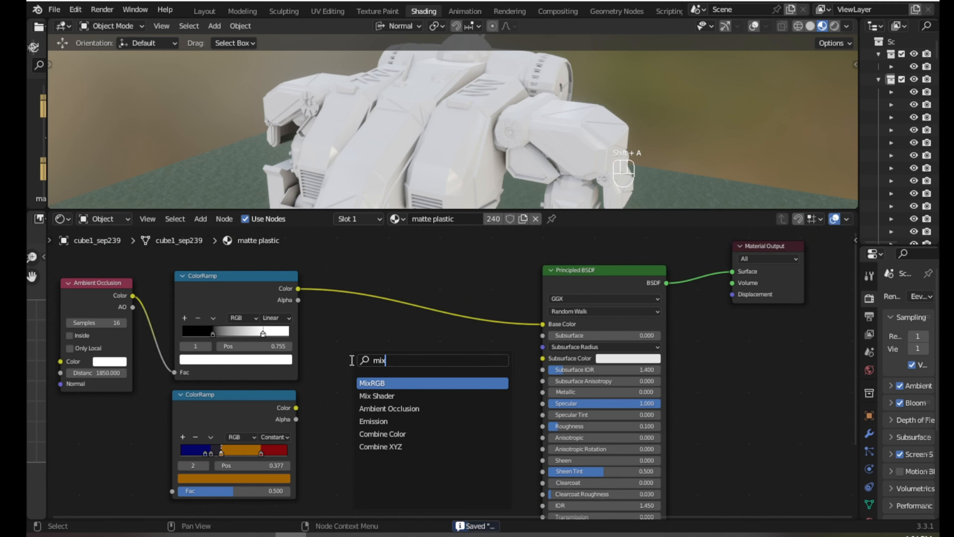
{"action": "key", "text": "Return"}
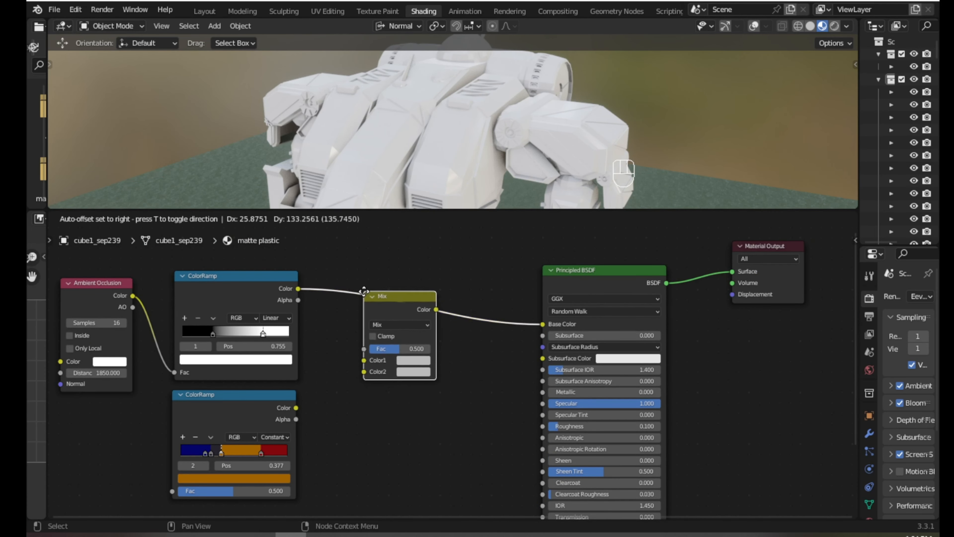
{"action": "left_click", "coordinate": [364, 286]}
{"action": "left_click_drag", "start_coordinate": [296, 408], "coordinate": [352, 370]}
{"action": "left_click_drag", "start_coordinate": [296, 408], "coordinate": [363, 367]}
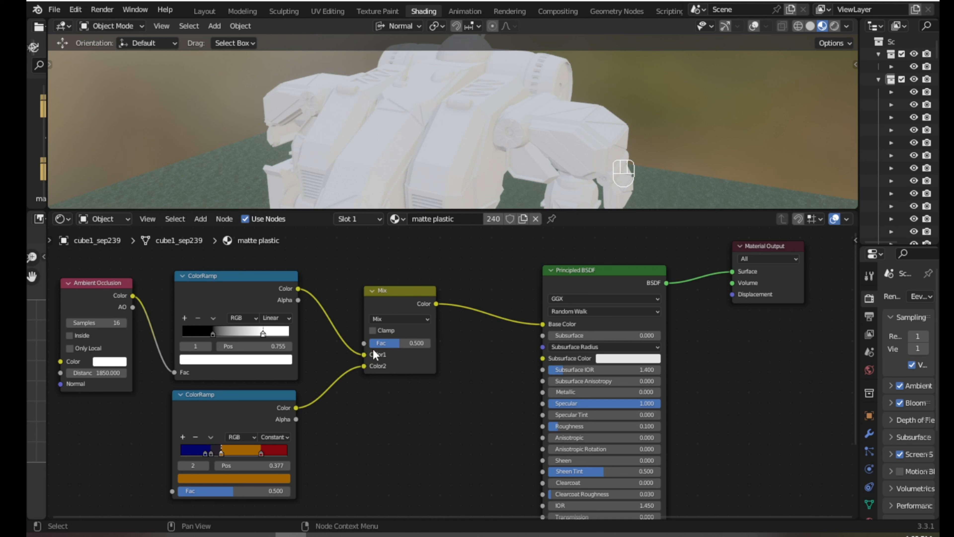
Switch the Mix node's blending mode to Multiply and set its factor to 1.000
{"action": "left_click", "coordinate": [386, 316]}
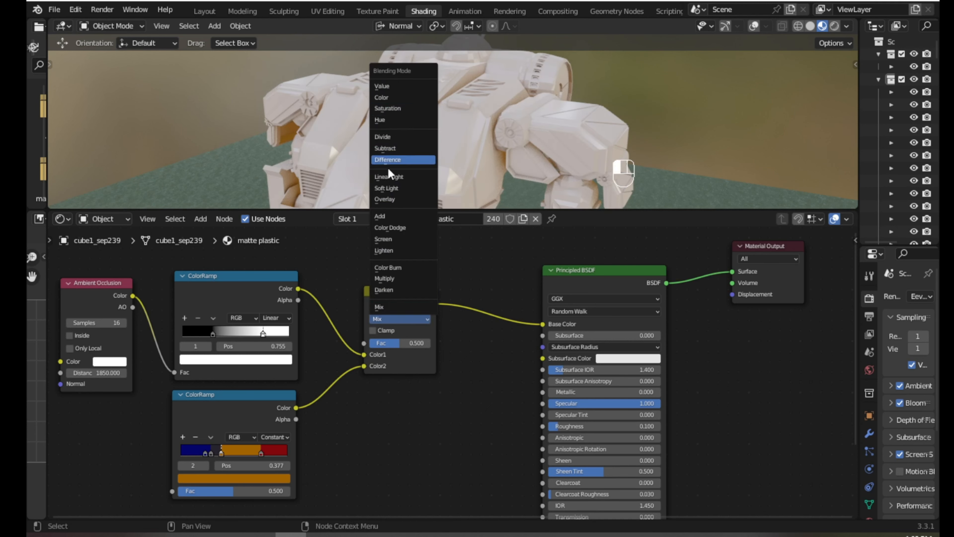
{"action": "left_click", "coordinate": [391, 279]}
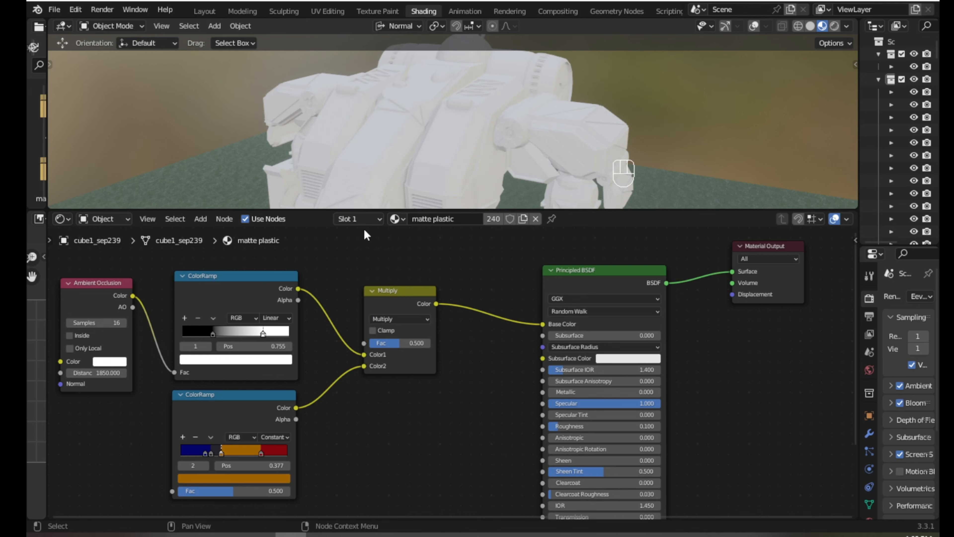
{"action": "left_click_drag", "start_coordinate": [400, 342], "coordinate": [436, 342]}
{"action": "middle_click_drag", "start_coordinate": [443, 188], "coordinate": [435, 160]}
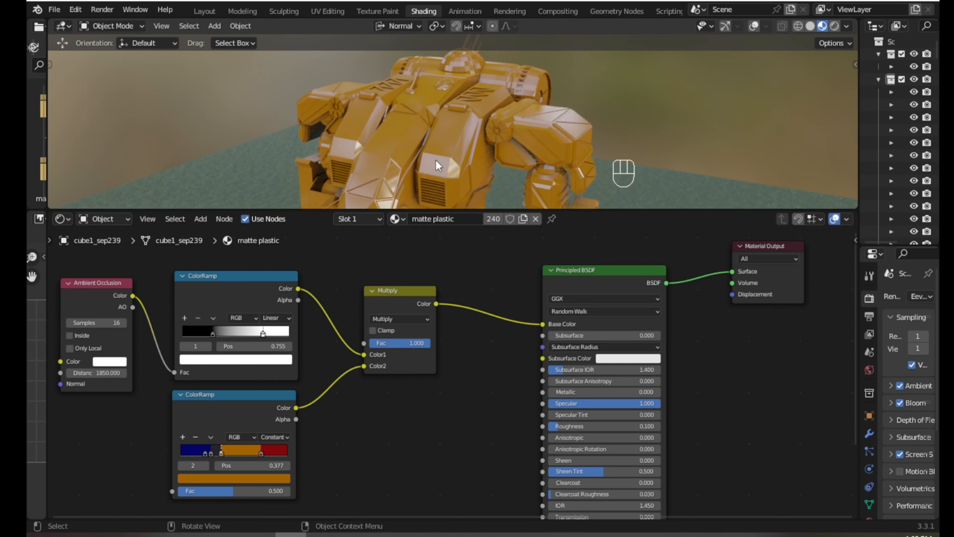
{"action": "scroll", "coordinate": [435, 160], "scroll_direction": "down", "scroll_amount": 4}
{"action": "scroll", "coordinate": [436, 160], "scroll_direction": "up", "scroll_amount": 2}
{"action": "scroll", "coordinate": [436, 160], "scroll_direction": "up", "scroll_amount": 3}
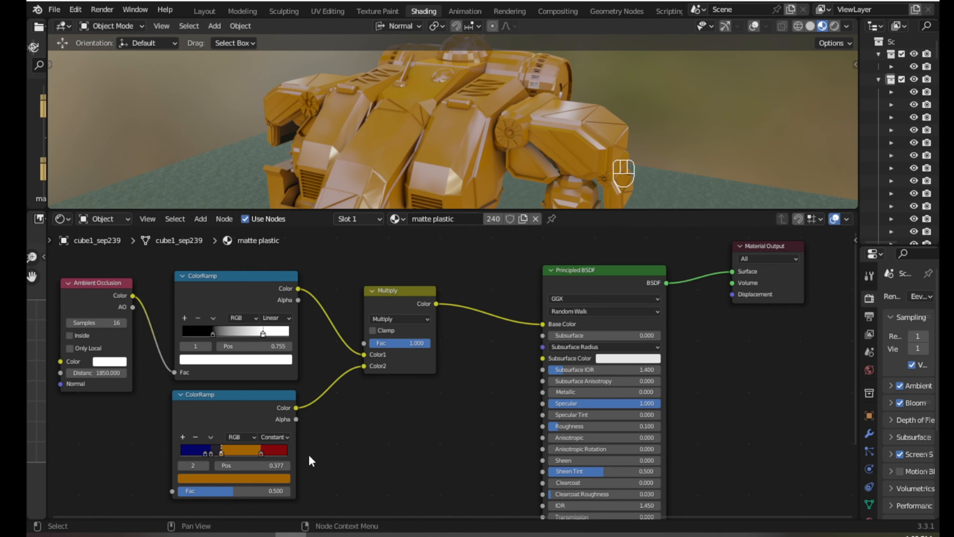
Add an Object Info node and connect its Random output to the Fac input of the palette ColorRamp
{"action": "middle_click_drag", "start_coordinate": [309, 454], "coordinate": [434, 438]}
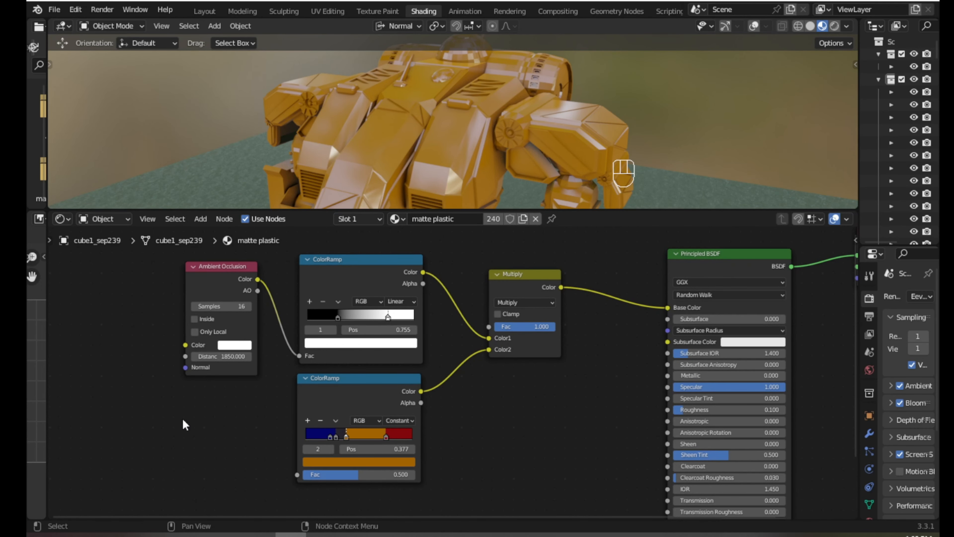
{"action": "key", "text": "shift+a"}
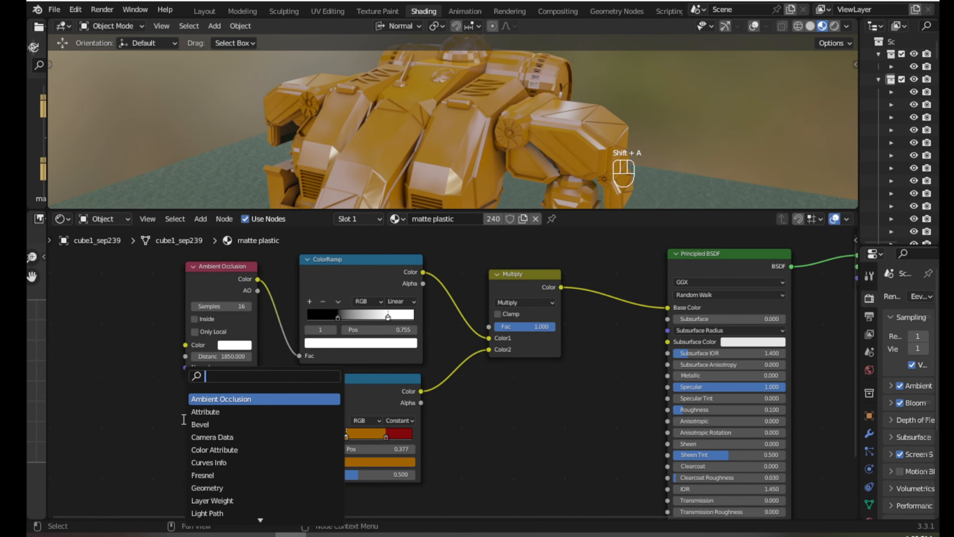
{"action": "type", "text": "obje"}
{"action": "key", "text": "Return"}
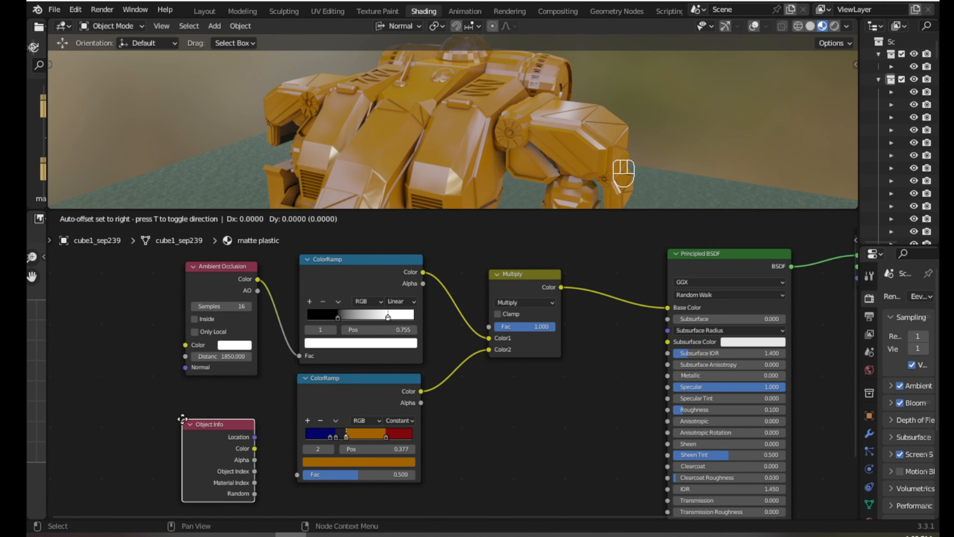
{"action": "left_click", "coordinate": [144, 383]}
{"action": "scroll", "coordinate": [246, 432], "scroll_direction": "up", "scroll_amount": 2}
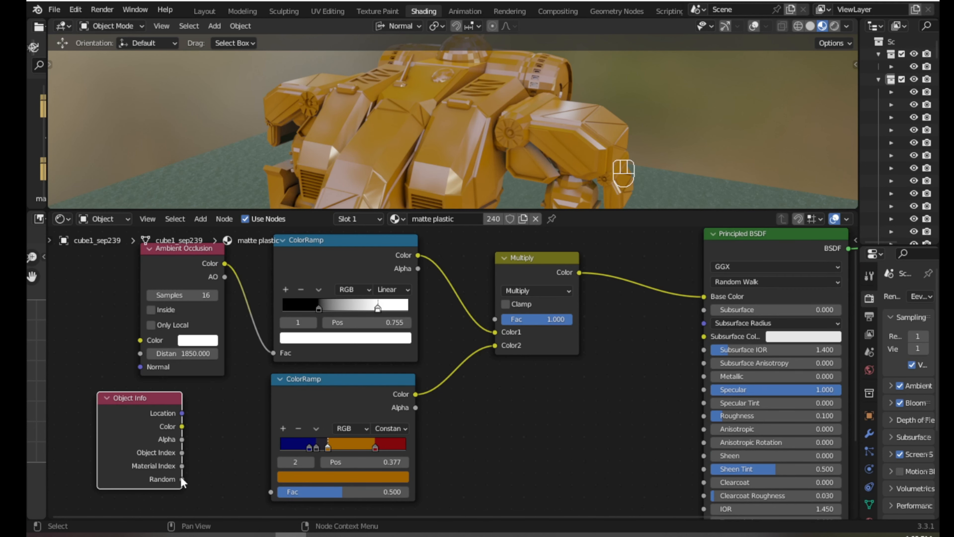
{"action": "left_click_drag", "start_coordinate": [182, 479], "coordinate": [269, 492]}
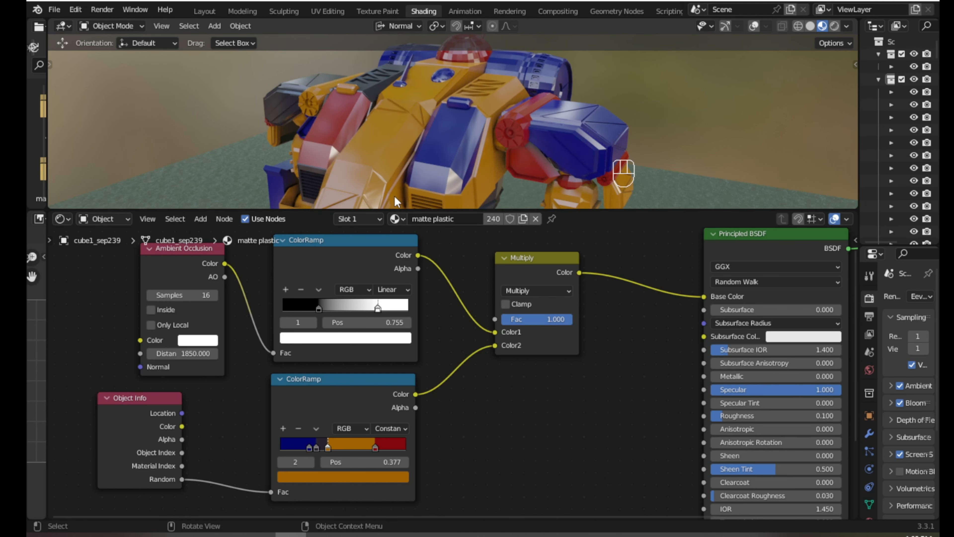
Move the orange stop of the palette ColorRamp to position 0.577 and check the colors on the robot
{"action": "scroll", "coordinate": [410, 150], "scroll_direction": "down", "scroll_amount": 4}
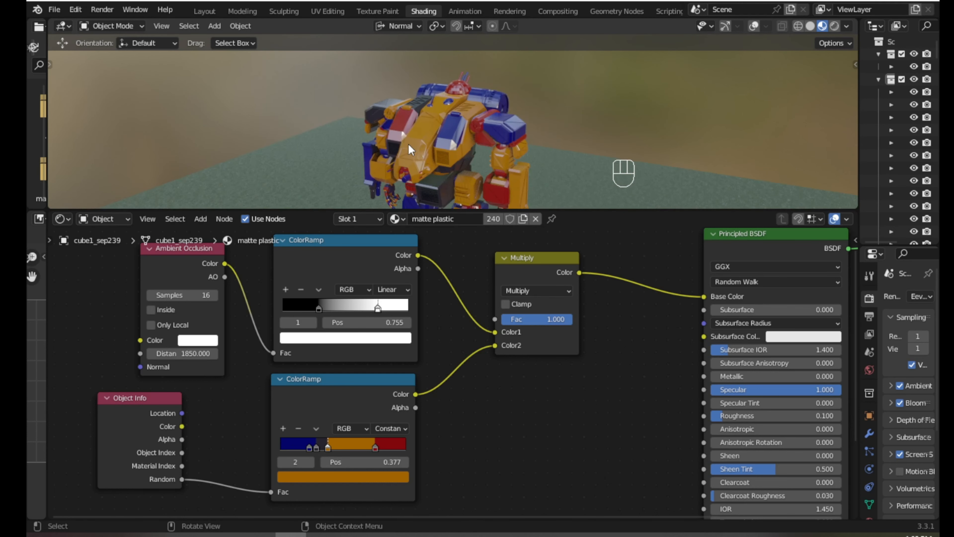
{"action": "scroll", "coordinate": [411, 149], "scroll_direction": "up", "scroll_amount": 5}
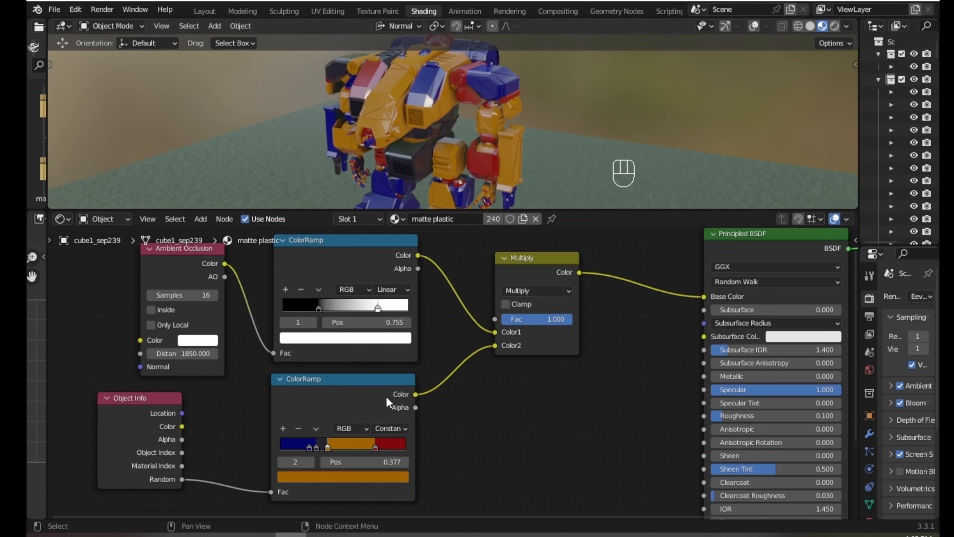
{"action": "mouse_move", "coordinate": [336, 448]}
{"action": "left_mouse_down"}
{"action": "mouse_move", "coordinate": [371, 448]}
{"action": "mouse_move", "coordinate": [353, 448]}
{"action": "left_mouse_up"}
{"action": "left_click", "coordinate": [349, 448]}
{"action": "middle_click_drag", "start_coordinate": [382, 168], "coordinate": [424, 160]}
{"action": "scroll", "coordinate": [401, 148], "scroll_direction": "up", "scroll_amount": 3}
{"action": "scroll", "coordinate": [434, 343], "scroll_direction": "down", "scroll_amount": 1}
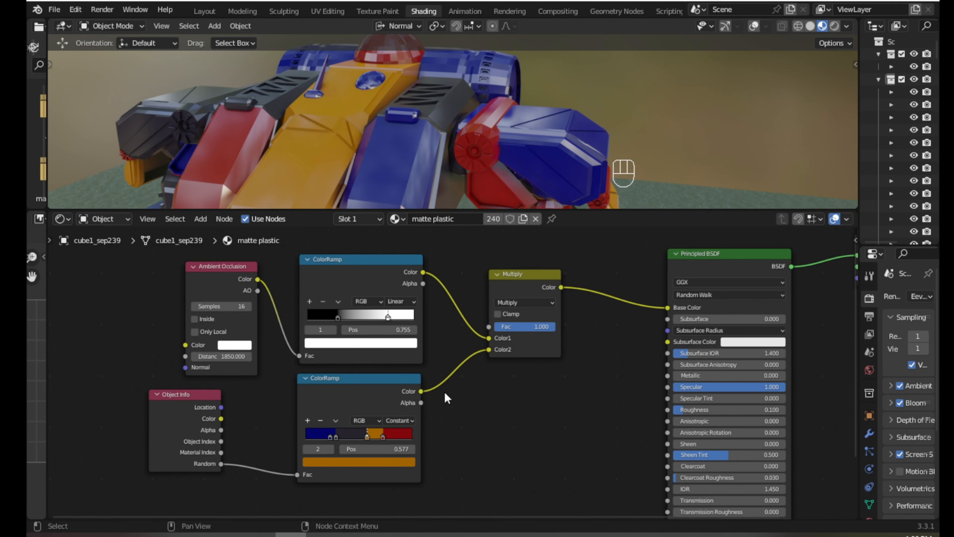
{"action": "middle_click_drag", "start_coordinate": [443, 391], "coordinate": [368, 384]}
{"action": "key", "text": "shift+a"}
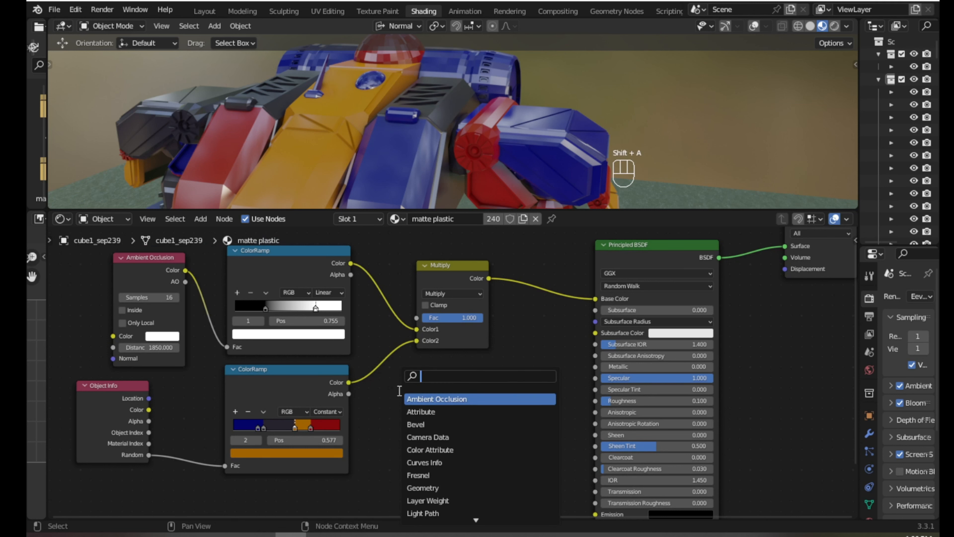
{"action": "type", "text": "noi"}
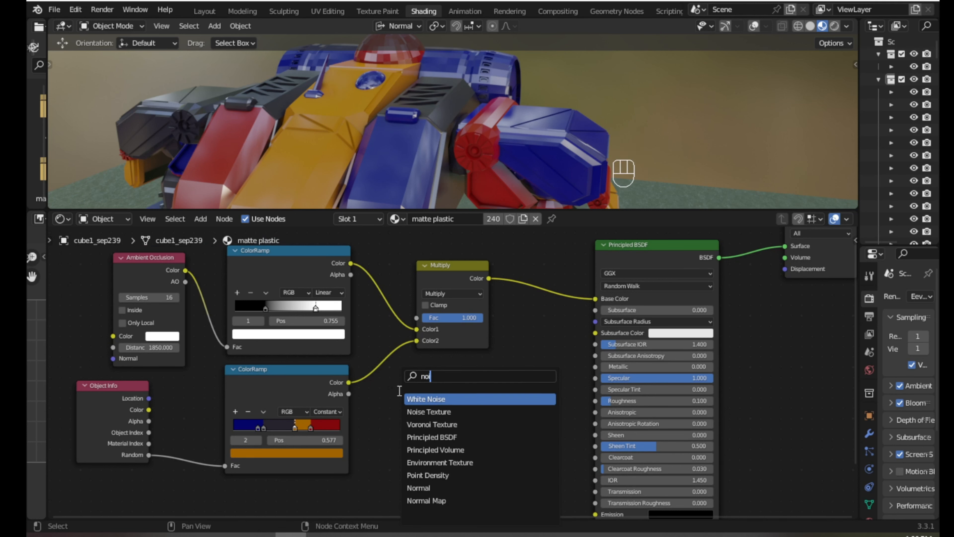
{"action": "key", "text": "Return"}
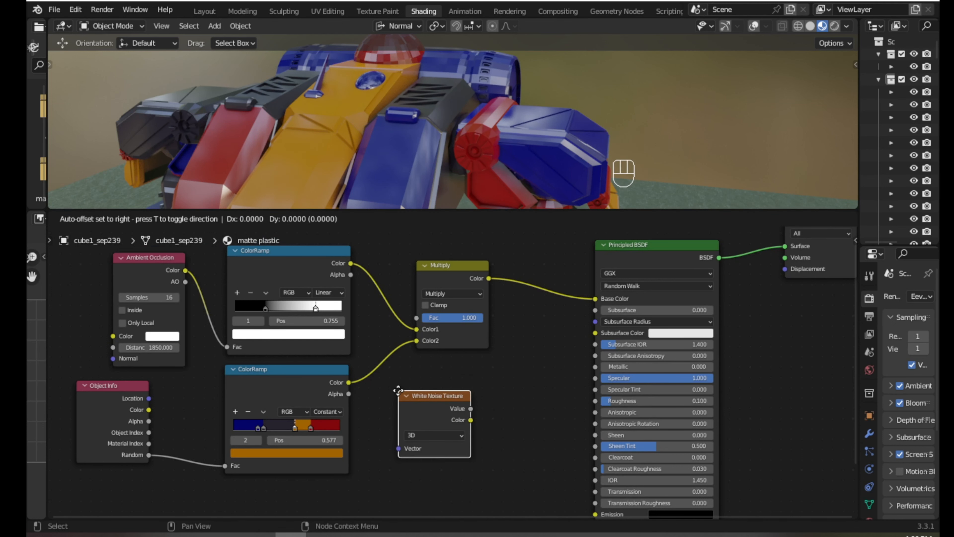
{"action": "left_click", "coordinate": [398, 390]}
{"action": "key", "text": "x"}
Set the Multiply node's factor to 0.99
{"action": "scroll", "coordinate": [469, 316], "scroll_direction": "up", "scroll_amount": 3}
{"action": "scroll", "coordinate": [461, 347], "scroll_direction": "up", "scroll_amount": 1, "text": "shift"}
{"action": "left_click", "coordinate": [459, 367]}
{"action": "key", "text": "BackSpace"}
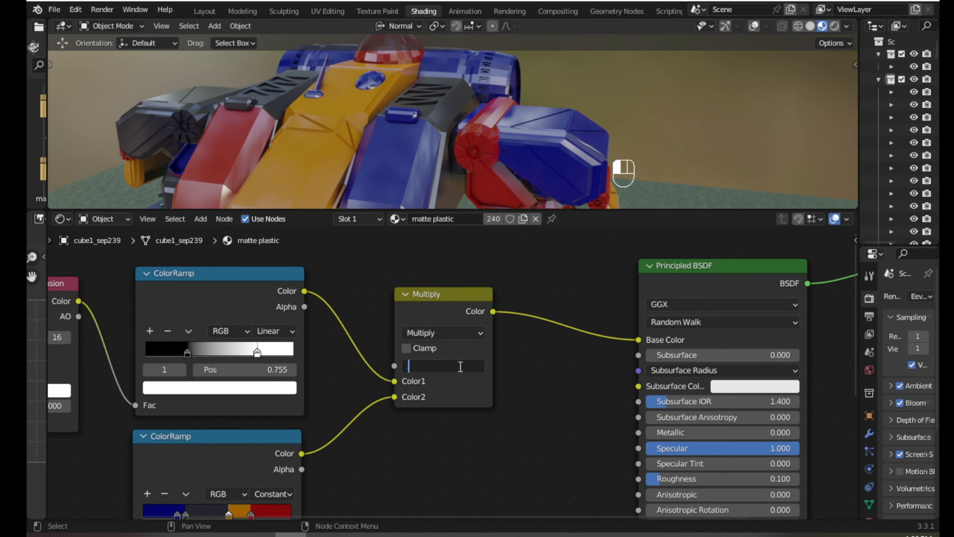
{"action": "type", "text": ".99"}
{"action": "key", "text": "Return"}
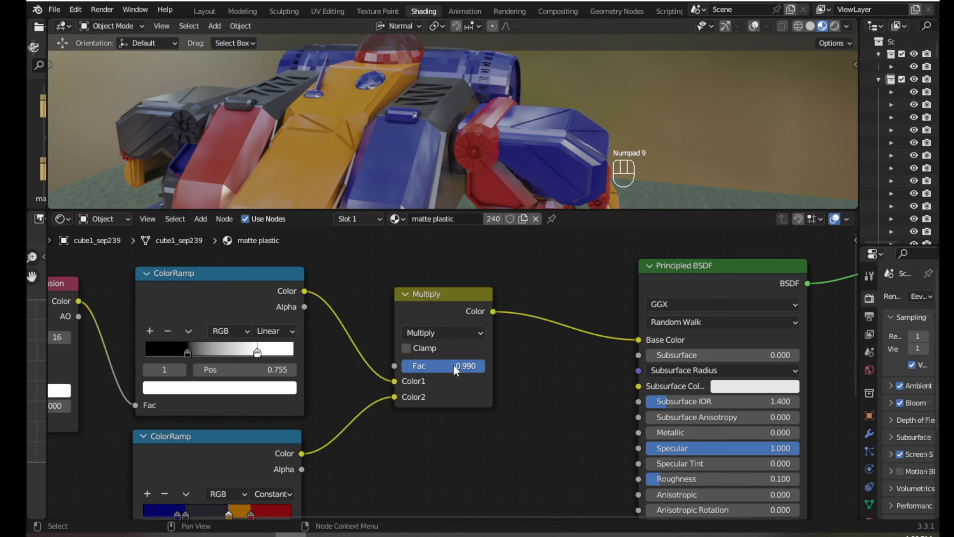
{"action": "scroll", "coordinate": [453, 365], "scroll_direction": "down", "scroll_amount": 2}
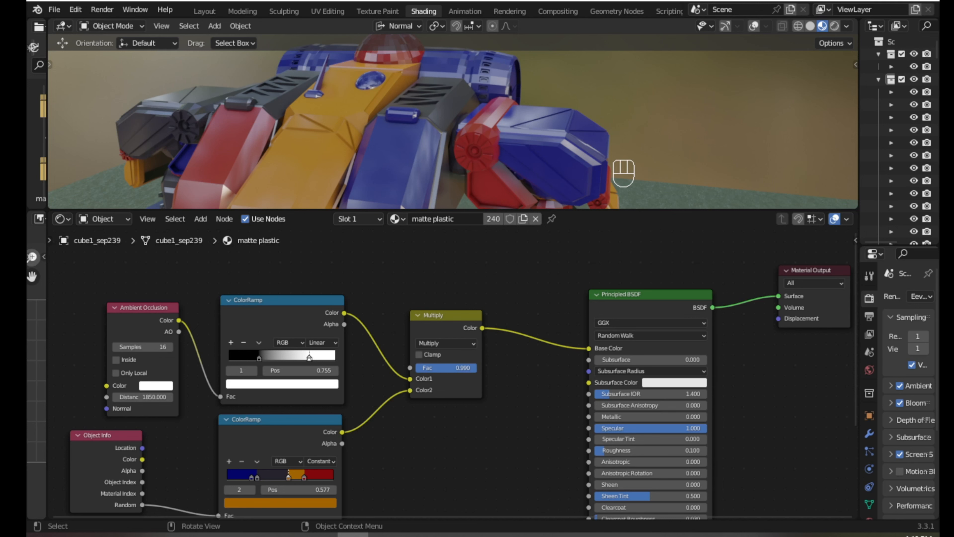
Add a Noise Texture node below the palette ColorRamp and give it linked Texture Coordinate and Mapping nodes
{"action": "middle_click_drag", "start_coordinate": [426, 437], "coordinate": [422, 375]}
{"action": "scroll", "coordinate": [395, 386], "scroll_direction": "down", "scroll_amount": 1}
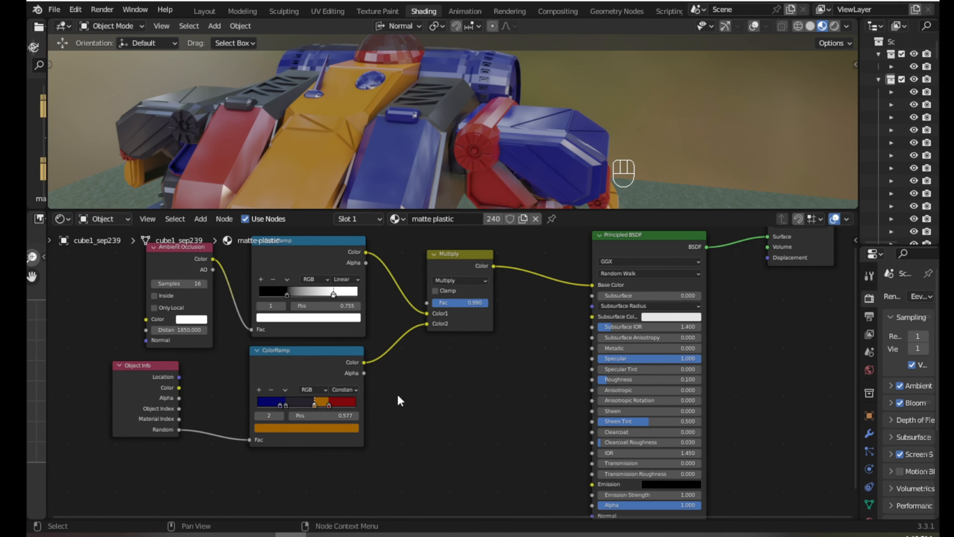
{"action": "key", "text": "shift+a"}
{"action": "type", "text": "noi"}
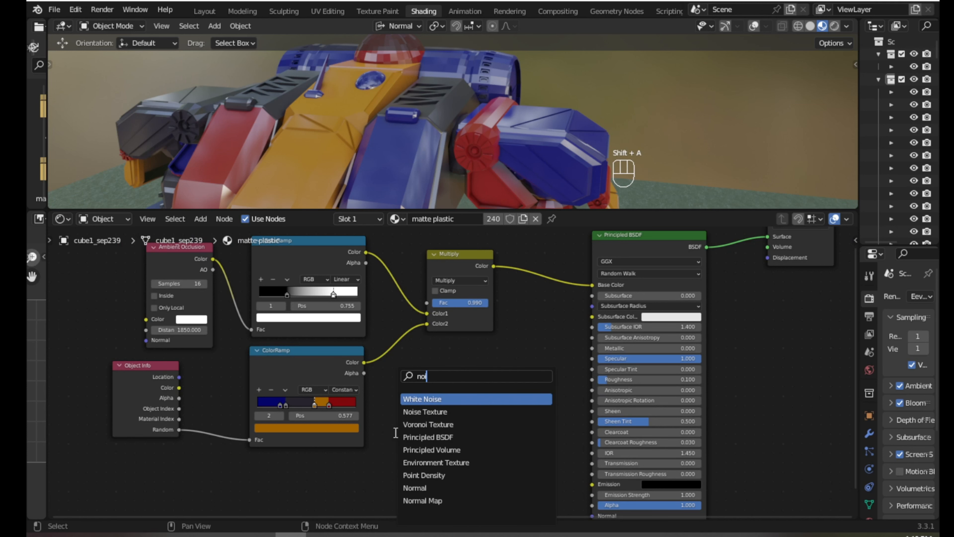
{"action": "key", "text": "Down"}
{"action": "key", "text": "Return"}
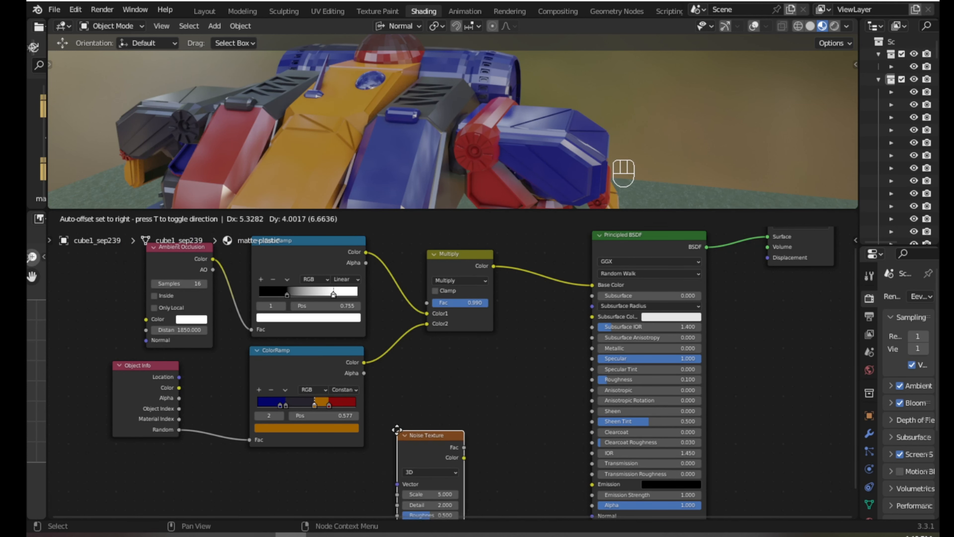
{"action": "left_click", "coordinate": [245, 459]}
{"action": "middle_click_drag", "start_coordinate": [268, 482], "coordinate": [387, 403]}
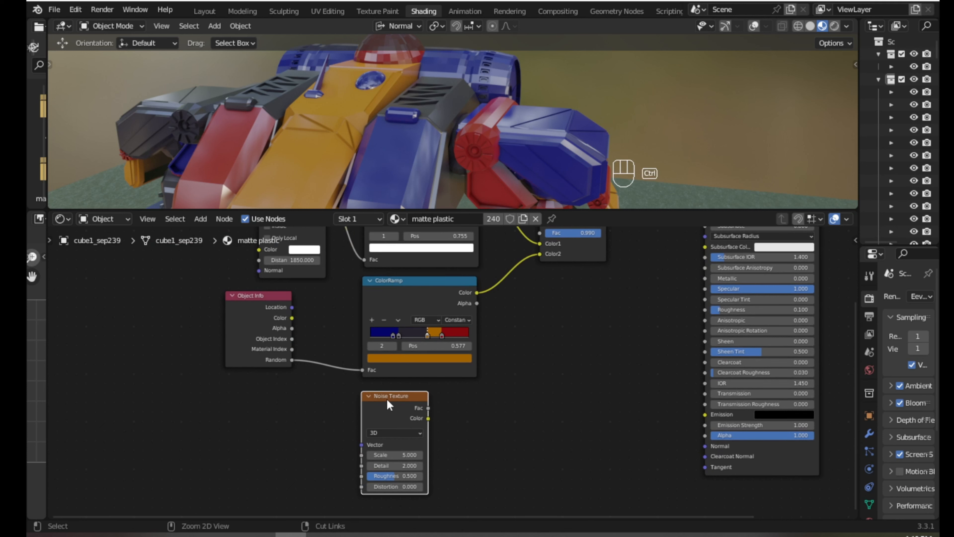
{"action": "key", "text": "ctrl+t"}
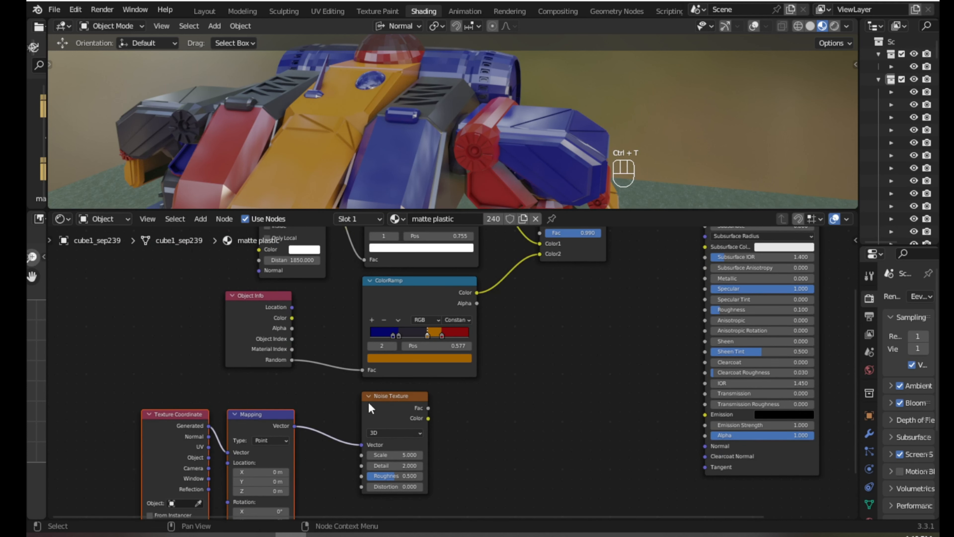
Duplicate the black-and-white Ambient Occlusion ColorRamp and place the copy beside the Noise Texture node
{"action": "middle_click_drag", "start_coordinate": [368, 402], "coordinate": [292, 420]}
{"action": "middle_click_drag", "start_coordinate": [382, 361], "coordinate": [349, 389]}
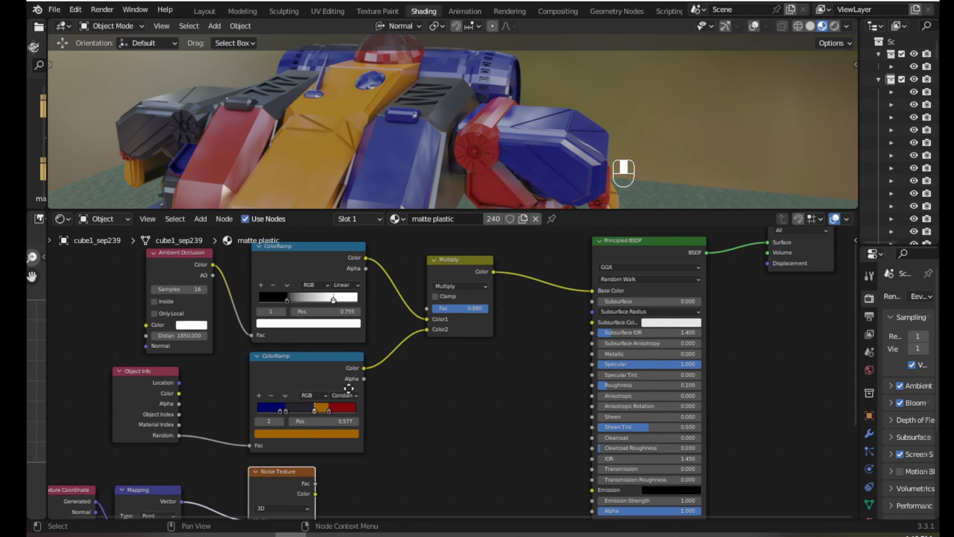
{"action": "left_click", "coordinate": [308, 247]}
{"action": "key", "text": "shift+d"}
{"action": "left_click", "coordinate": [419, 444]}
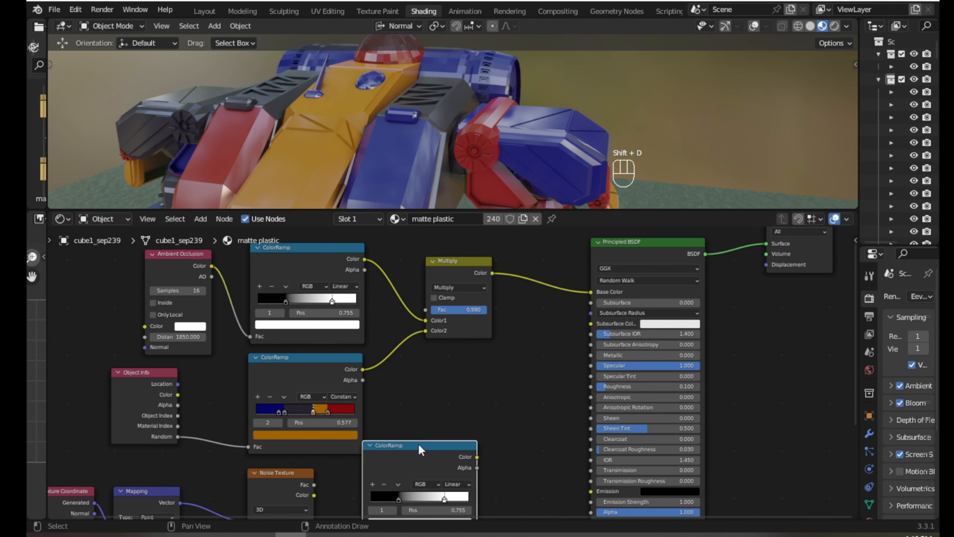
Make room before the Principled BSDF and insert a duplicate of the Multiply node between the first Multiply and Base Color
{"action": "scroll", "coordinate": [519, 340], "scroll_direction": "down", "scroll_amount": 2}
{"action": "middle_click_drag", "start_coordinate": [518, 340], "coordinate": [433, 324]}
{"action": "scroll", "coordinate": [432, 324], "scroll_direction": "down", "scroll_amount": 1}
{"action": "left_click_drag", "start_coordinate": [635, 470], "coordinate": [485, 311]}
{"action": "key", "text": "g"}
{"action": "left_click", "coordinate": [497, 319]}
{"action": "left_click", "coordinate": [393, 298]}
{"action": "key", "text": "shift+d"}
{"action": "left_click", "coordinate": [454, 301]}
{"action": "scroll", "coordinate": [449, 359], "scroll_direction": "up", "scroll_amount": 3}
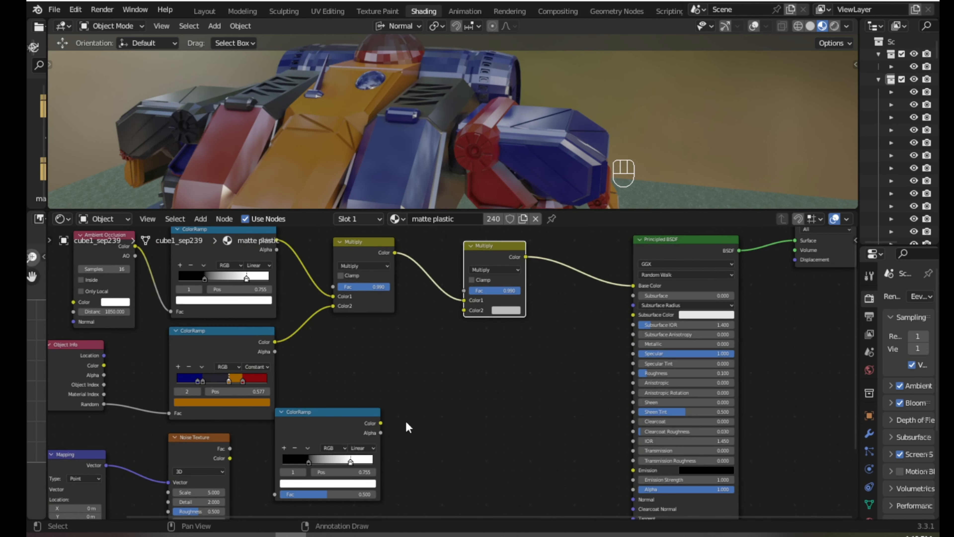
Connect the Noise Texture's Color to the duplicated ColorRamp's Fac and move that ramp's black stop to position 0.000
{"action": "middle_click_drag", "start_coordinate": [406, 420], "coordinate": [474, 360]}
{"action": "scroll", "coordinate": [285, 403], "scroll_direction": "up", "scroll_amount": 4}
{"action": "middle_click_drag", "start_coordinate": [271, 405], "coordinate": [375, 361]}
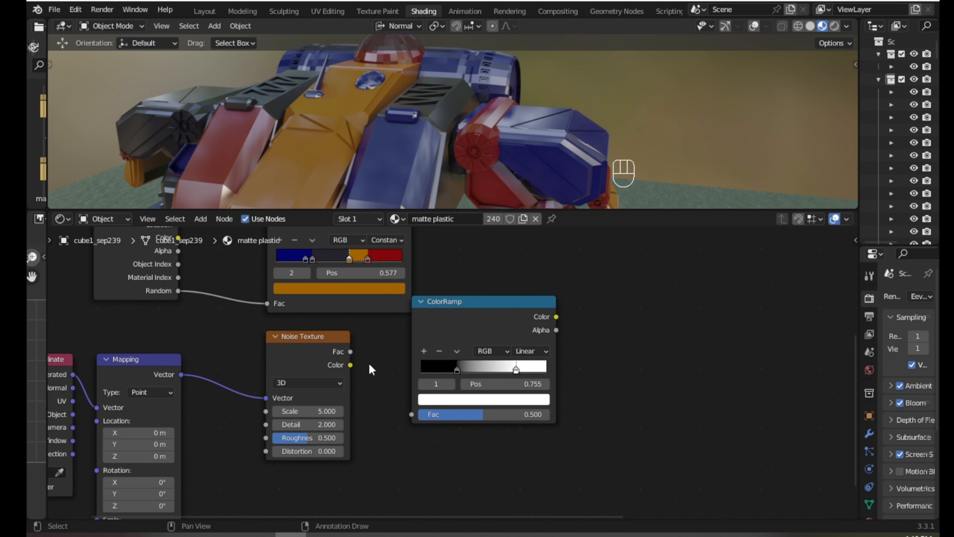
{"action": "left_click_drag", "start_coordinate": [352, 365], "coordinate": [413, 413]}
{"action": "left_click_drag", "start_coordinate": [446, 369], "coordinate": [416, 367]}
Connect the noise ColorRamp's Color to the second Multiply node's Color2 input and inspect the robot's surface up close
{"action": "scroll", "coordinate": [432, 360], "scroll_direction": "down", "scroll_amount": 2}
{"action": "middle_click_drag", "start_coordinate": [492, 315], "coordinate": [329, 427], "text": "shift"}
{"action": "left_click_drag", "start_coordinate": [376, 433], "coordinate": [460, 320]}
{"action": "middle_click_drag", "start_coordinate": [264, 439], "coordinate": [378, 355]}
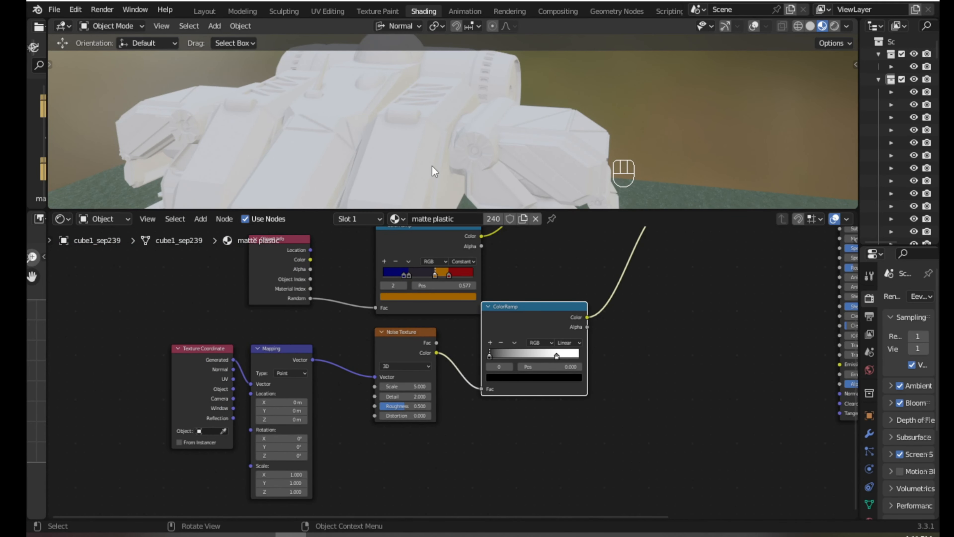
{"action": "scroll", "coordinate": [402, 160], "scroll_direction": "up", "scroll_amount": 5}
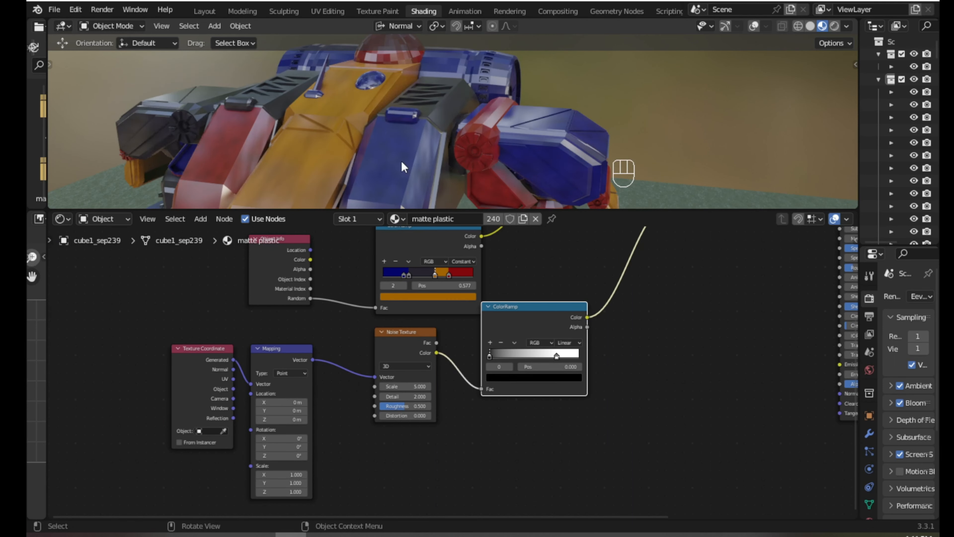
{"action": "middle_click_drag", "start_coordinate": [367, 171], "coordinate": [410, 158], "text": "shift"}
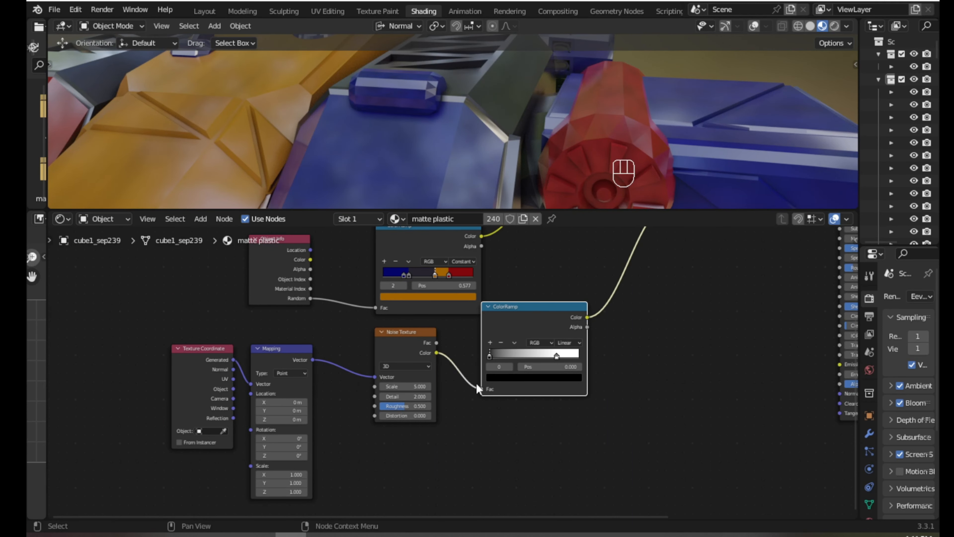
Connect the palette ColorRamp's Color to Subsurface Color and the noise ColorRamp's Color to Roughness on the Principled BSDF
{"action": "middle_click_drag", "start_coordinate": [477, 383], "coordinate": [353, 451], "text": "shift"}
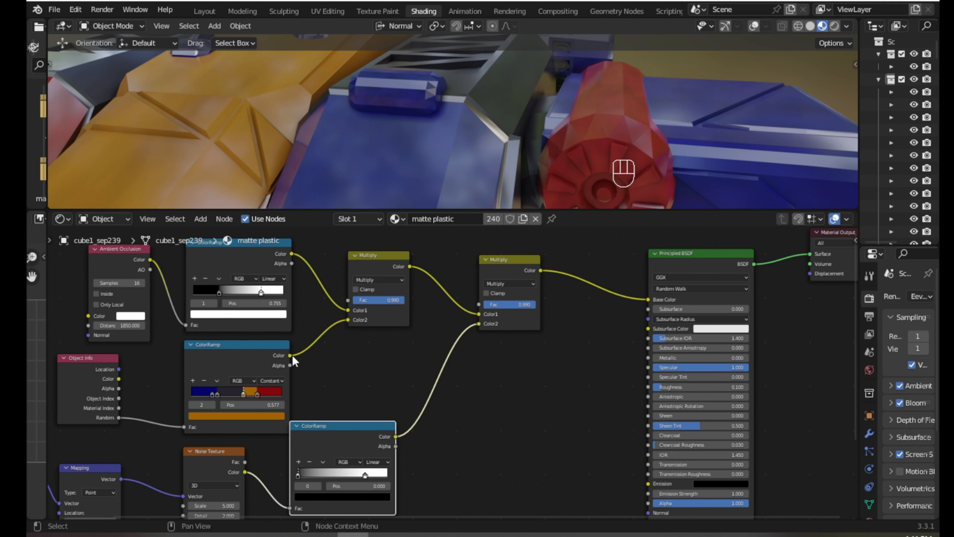
{"action": "left_click_drag", "start_coordinate": [291, 355], "coordinate": [648, 328]}
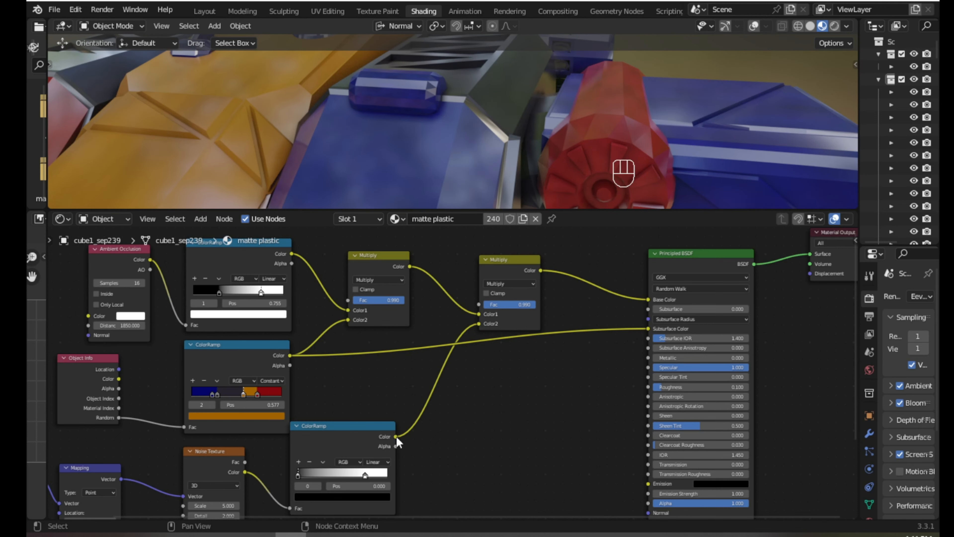
{"action": "left_click_drag", "start_coordinate": [395, 436], "coordinate": [649, 386]}
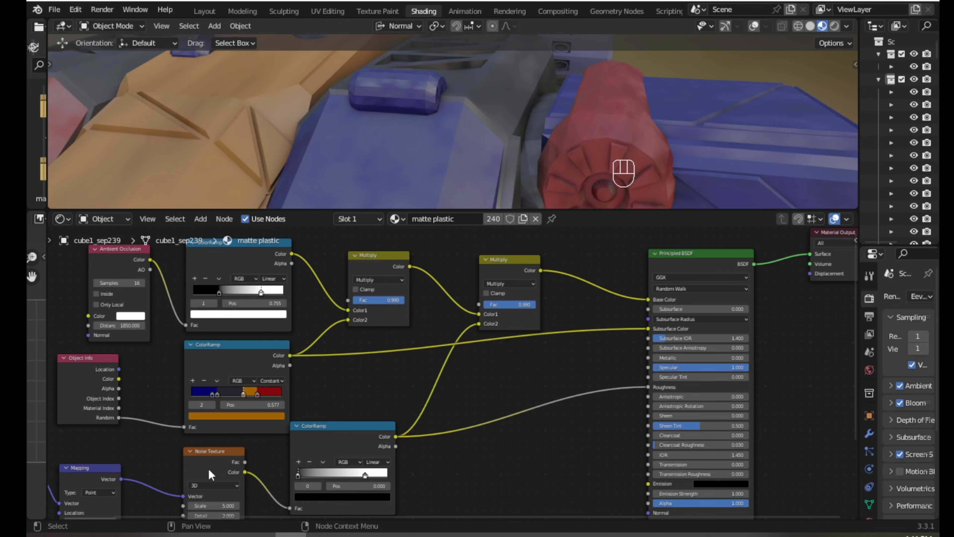
Set the Noise Texture's scale to 150 and examine the grain on the robot's panels
{"action": "middle_click_drag", "start_coordinate": [209, 470], "coordinate": [299, 378], "text": "shift"}
{"action": "scroll", "coordinate": [295, 423], "scroll_direction": "up", "scroll_amount": 3}
{"action": "left_click", "coordinate": [278, 393]}
{"action": "type", "text": "150"}
{"action": "key", "text": "Return"}
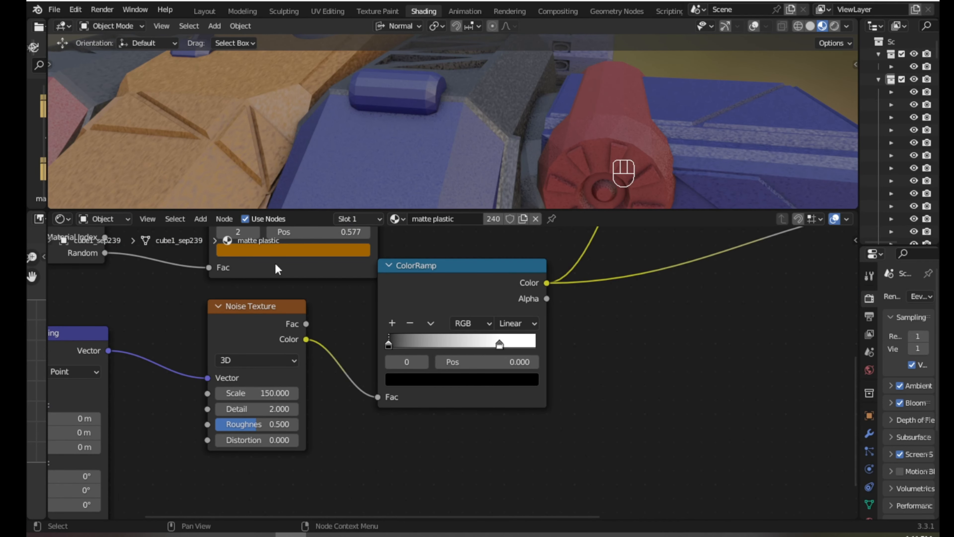
{"action": "scroll", "coordinate": [410, 140], "scroll_direction": "up", "scroll_amount": 4}
{"action": "scroll", "coordinate": [410, 139], "scroll_direction": "up", "scroll_amount": 6}
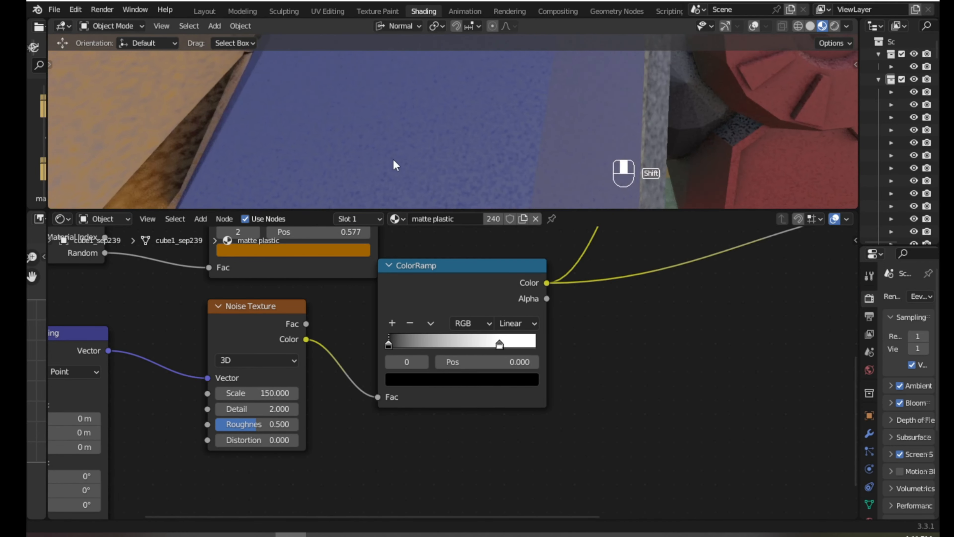
Set the Noise Texture's scale to 200
{"action": "scroll", "coordinate": [402, 166], "scroll_direction": "down", "scroll_amount": 5}
{"action": "left_click", "coordinate": [265, 393]}
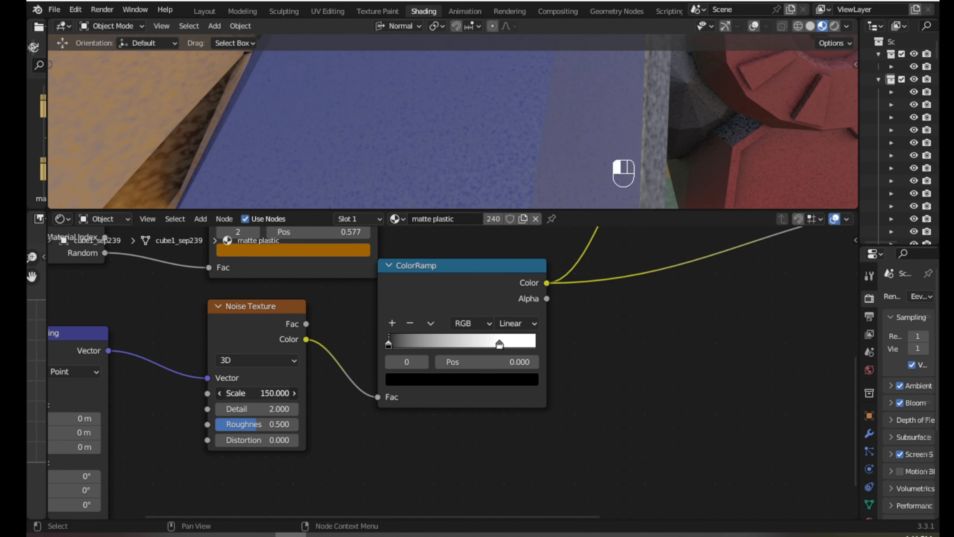
{"action": "type", "text": "200"}
{"action": "key", "text": "Return"}
{"action": "scroll", "coordinate": [288, 181], "scroll_direction": "down", "scroll_amount": 6}
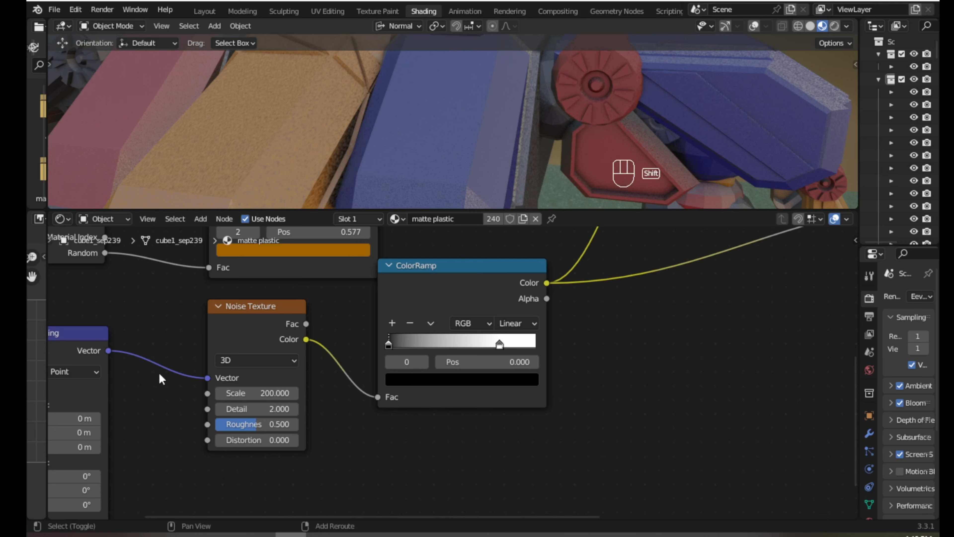
Move the noise ColorRamp's white stop to position 0.759
{"action": "middle_click_drag", "start_coordinate": [158, 373], "coordinate": [187, 380]}
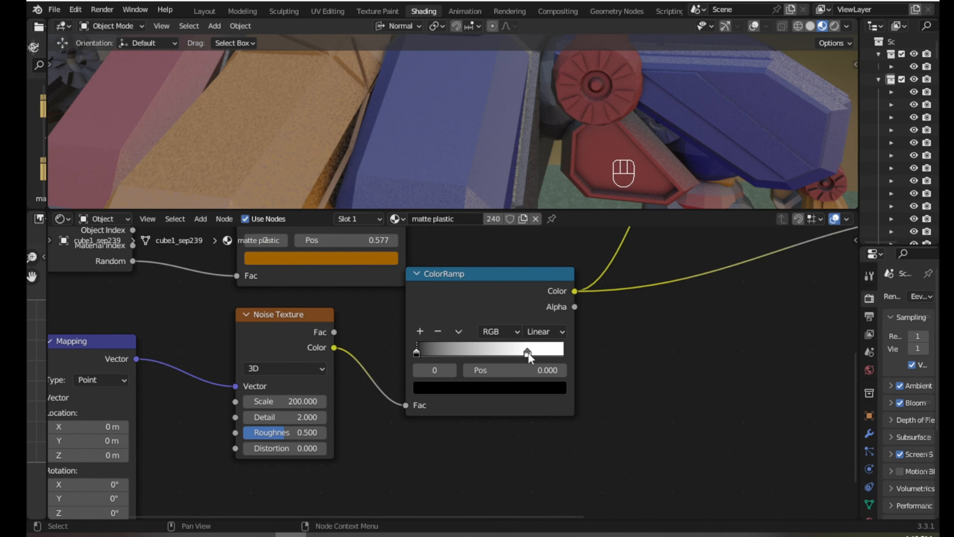
{"action": "mouse_move", "coordinate": [528, 353]}
{"action": "left_mouse_down"}
{"action": "mouse_move", "coordinate": [500, 357]}
{"action": "mouse_move", "coordinate": [543, 354]}
{"action": "left_mouse_up"}
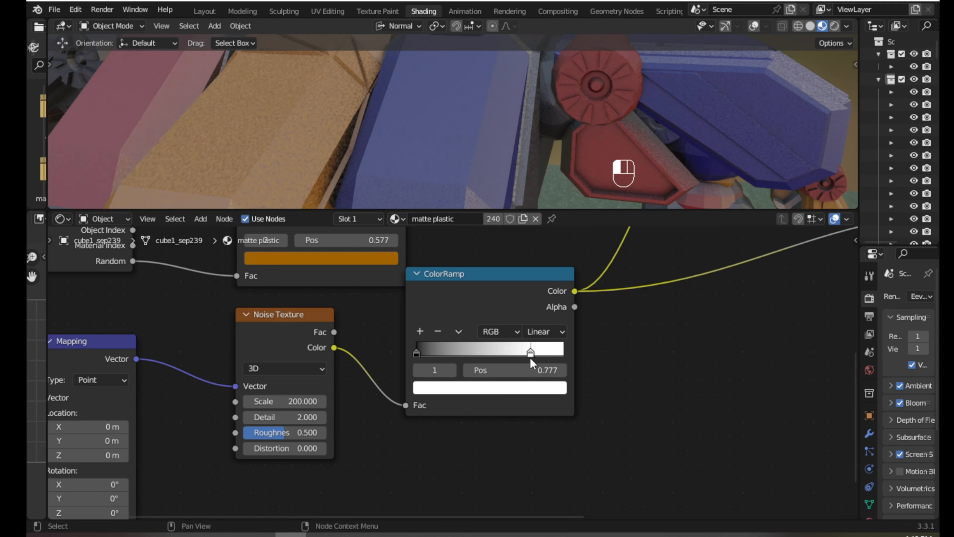
{"action": "left_click_drag", "start_coordinate": [528, 358], "coordinate": [528, 358]}
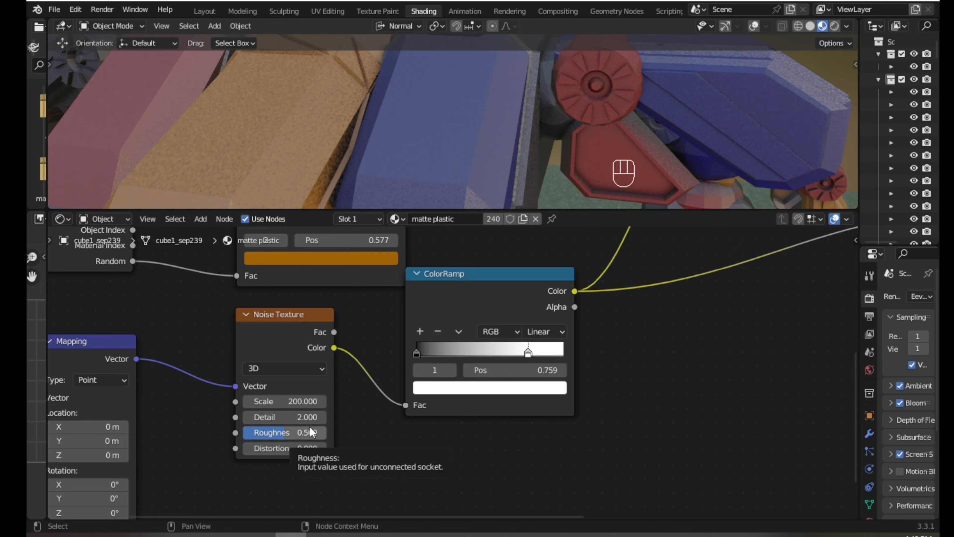
Shift the noise ColorRamp node slightly downward, check its links to the Principled BSDF and save the file
{"action": "scroll", "coordinate": [478, 326], "scroll_direction": "down", "scroll_amount": 1}
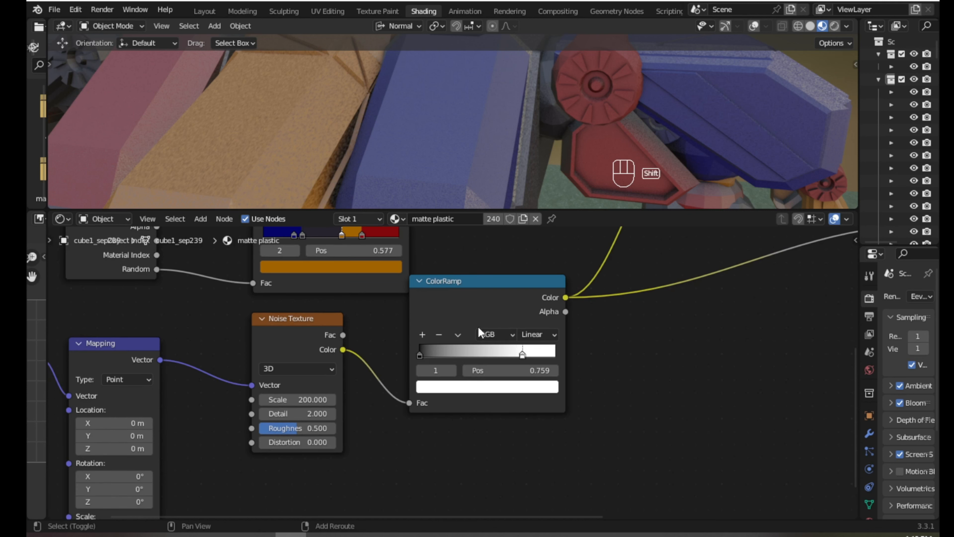
{"action": "middle_click_drag", "start_coordinate": [478, 326], "coordinate": [267, 416], "text": "shift"}
{"action": "left_click_drag", "start_coordinate": [291, 371], "coordinate": [284, 395]}
{"action": "scroll", "coordinate": [484, 371], "scroll_direction": "down", "scroll_amount": 1}
{"action": "middle_click_drag", "start_coordinate": [528, 363], "coordinate": [606, 424], "text": "shift"}
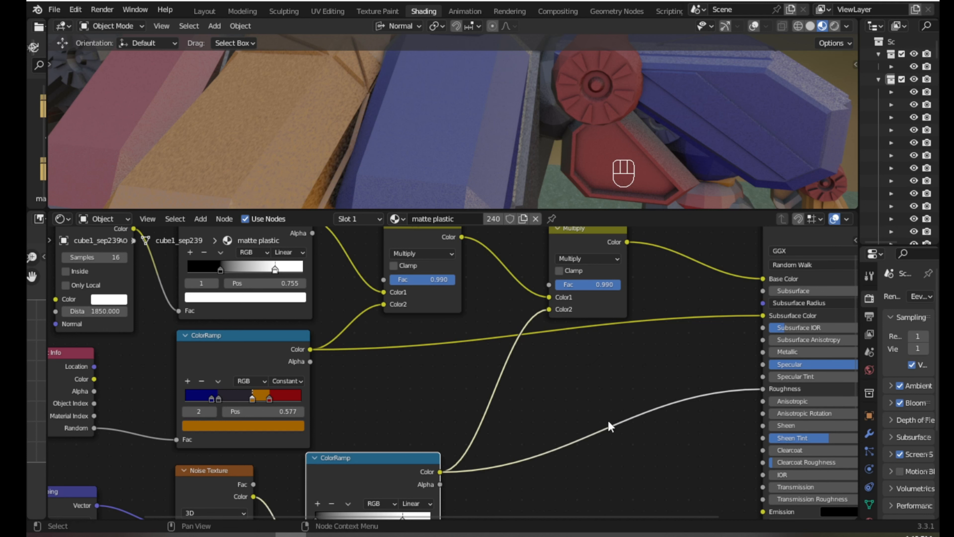
{"action": "scroll", "coordinate": [613, 368], "scroll_direction": "down", "scroll_amount": 1}
{"action": "middle_click_drag", "start_coordinate": [613, 368], "coordinate": [368, 411], "text": "shift"}
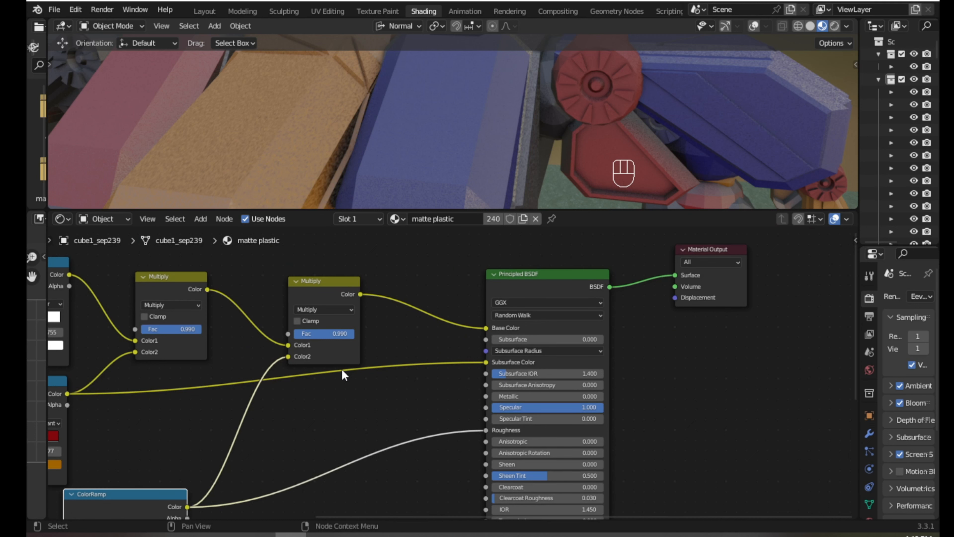
{"action": "scroll", "coordinate": [342, 368], "scroll_direction": "down", "scroll_amount": 1}
{"action": "key", "text": "ctrl+s"}
{"action": "middle_click_drag", "start_coordinate": [353, 405], "coordinate": [314, 371], "text": "shift"}
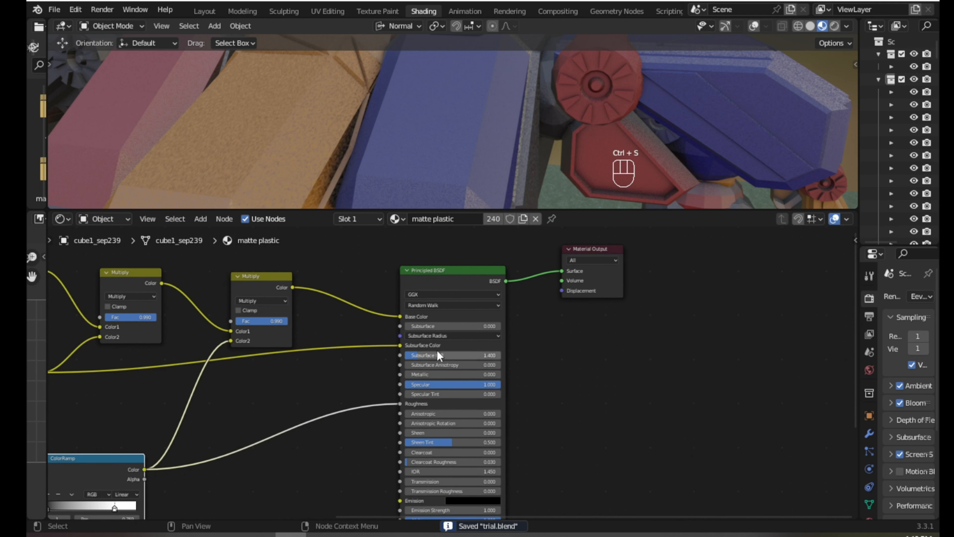
Move the noise ColorRamp's white stop to position 0.659 and its black stop to 0.068, and save the file
{"action": "scroll", "coordinate": [435, 352], "scroll_direction": "up", "scroll_amount": 4}
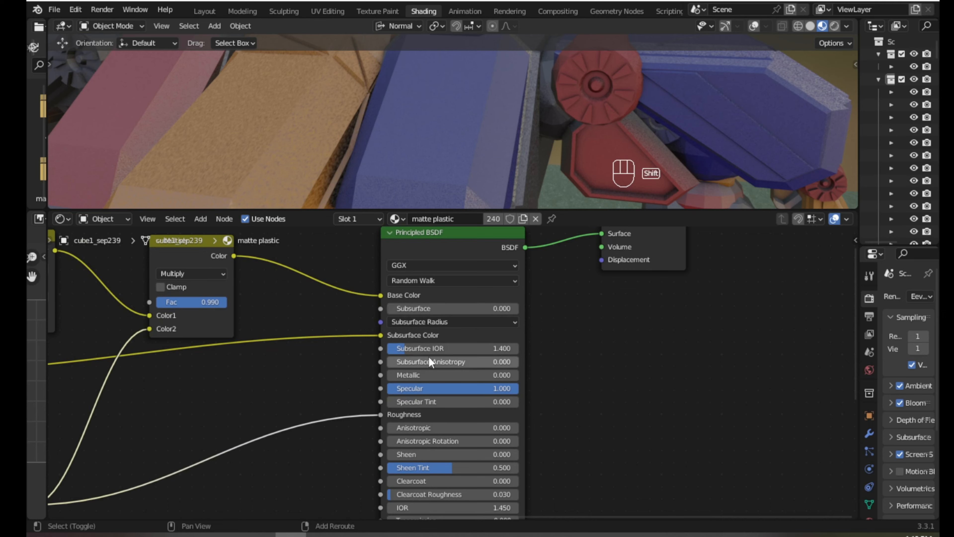
{"action": "middle_click_drag", "start_coordinate": [429, 356], "coordinate": [456, 358], "text": "shift"}
{"action": "scroll", "coordinate": [421, 343], "scroll_direction": "down", "scroll_amount": 6}
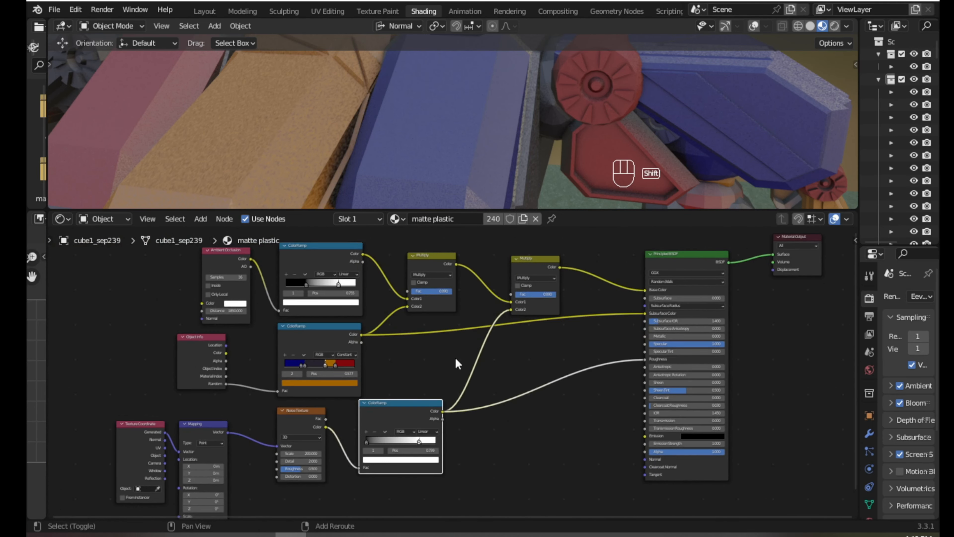
{"action": "scroll", "coordinate": [400, 448], "scroll_direction": "up", "scroll_amount": 3}
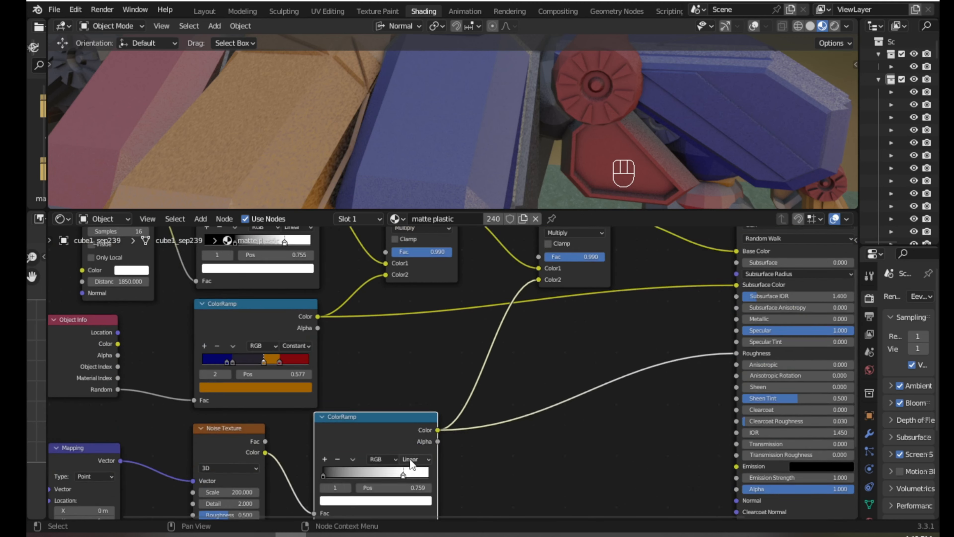
{"action": "mouse_move", "coordinate": [398, 420]}
{"action": "left_mouse_down"}
{"action": "mouse_move", "coordinate": [368, 417]}
{"action": "mouse_move", "coordinate": [379, 417]}
{"action": "left_mouse_up"}
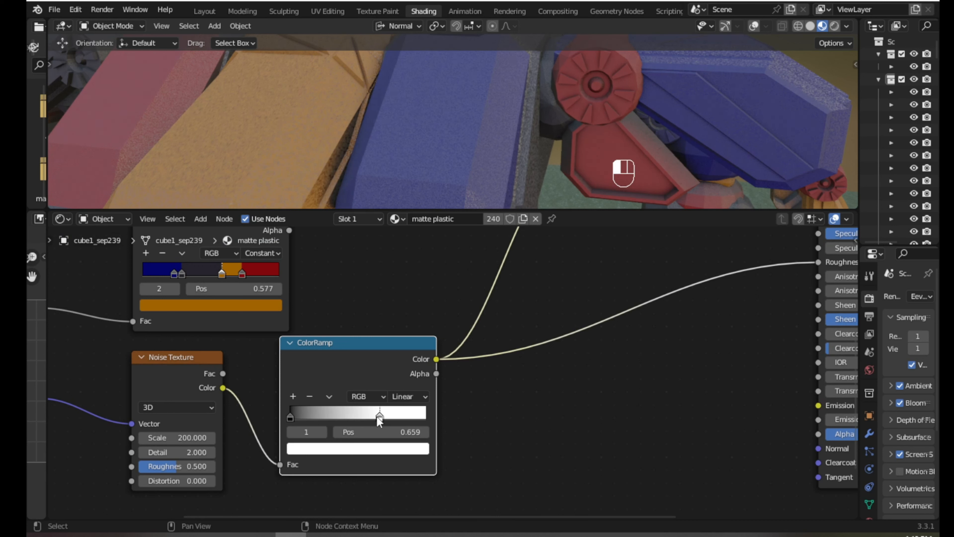
{"action": "left_click", "coordinate": [290, 417]}
{"action": "mouse_move", "coordinate": [291, 422]}
{"action": "left_mouse_down"}
{"action": "mouse_move", "coordinate": [306, 422]}
{"action": "mouse_move", "coordinate": [300, 416]}
{"action": "left_mouse_up"}
{"action": "scroll", "coordinate": [479, 367], "scroll_direction": "down", "scroll_amount": 2}
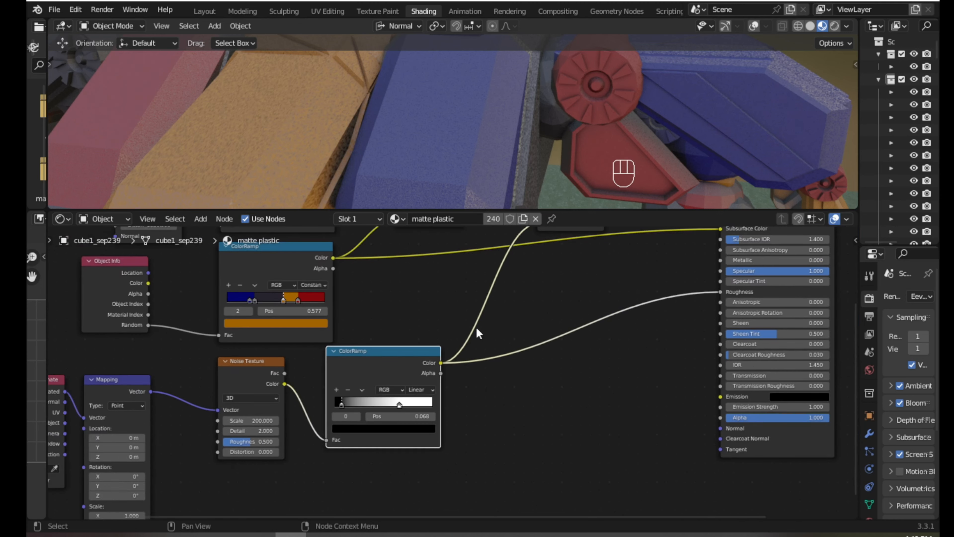
{"action": "key", "text": "ctrl+s"}
Show the viewport in rendered shading and examine the whole robot under the scene lighting
{"action": "scroll", "coordinate": [510, 319], "scroll_direction": "down", "scroll_amount": 3}
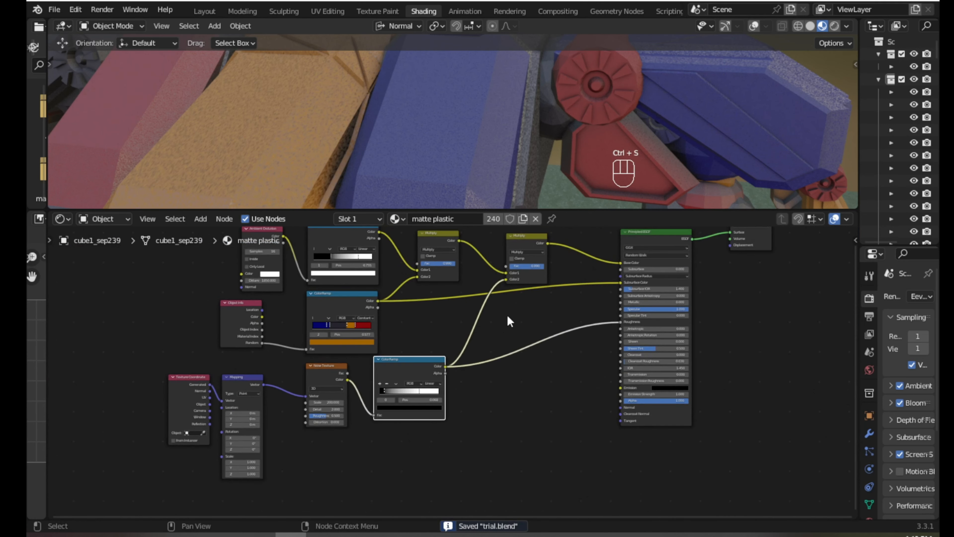
{"action": "middle_click_drag", "start_coordinate": [505, 316], "coordinate": [491, 374], "text": "shift"}
{"action": "scroll", "coordinate": [494, 179], "scroll_direction": "down", "scroll_amount": 5}
{"action": "middle_click_drag", "start_coordinate": [495, 179], "coordinate": [432, 181]}
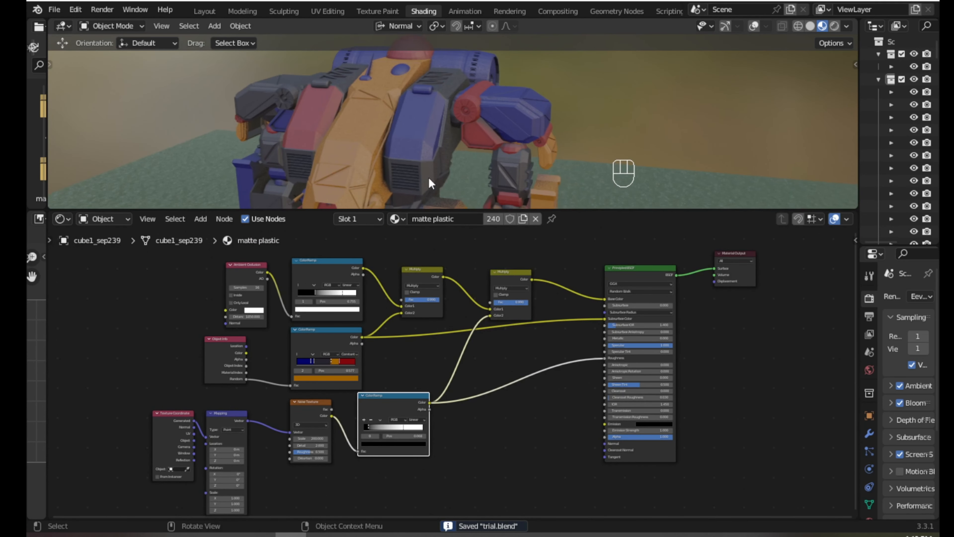
{"action": "left_click", "coordinate": [834, 26]}
{"action": "scroll", "coordinate": [490, 180], "scroll_direction": "down", "scroll_amount": 2}
{"action": "mouse_move", "coordinate": [490, 180]}
{"action": "middle_mouse_down", "text": "shift"}
{"action": "mouse_move", "coordinate": [477, 157]}
{"action": "mouse_move", "coordinate": [512, 160]}
{"action": "mouse_move", "coordinate": [466, 166]}
{"action": "middle_mouse_up", "text": "shift"}
{"action": "scroll", "coordinate": [469, 123], "scroll_direction": "up", "scroll_amount": 2}
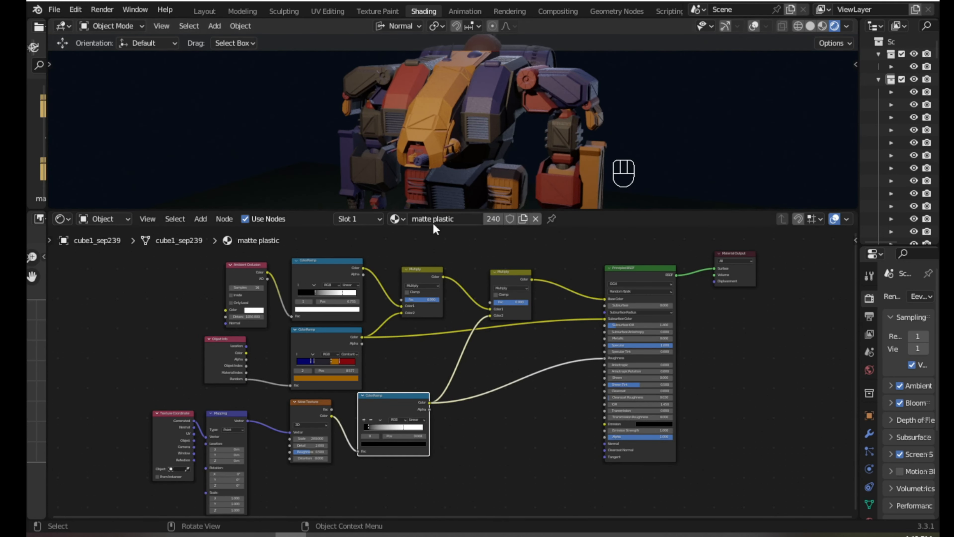
{"action": "scroll", "coordinate": [465, 160], "scroll_direction": "down", "scroll_amount": 1}
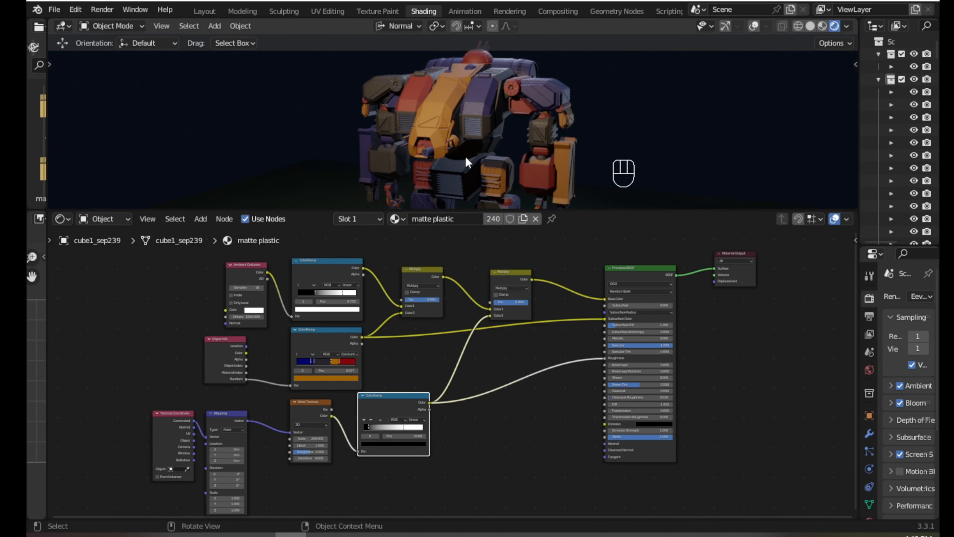
Change the color of the palette ColorRamp's red stop to a slightly purer dark red
{"action": "scroll", "coordinate": [330, 381], "scroll_direction": "up", "scroll_amount": 2}
{"action": "scroll", "coordinate": [330, 382], "scroll_direction": "up", "scroll_amount": 1}
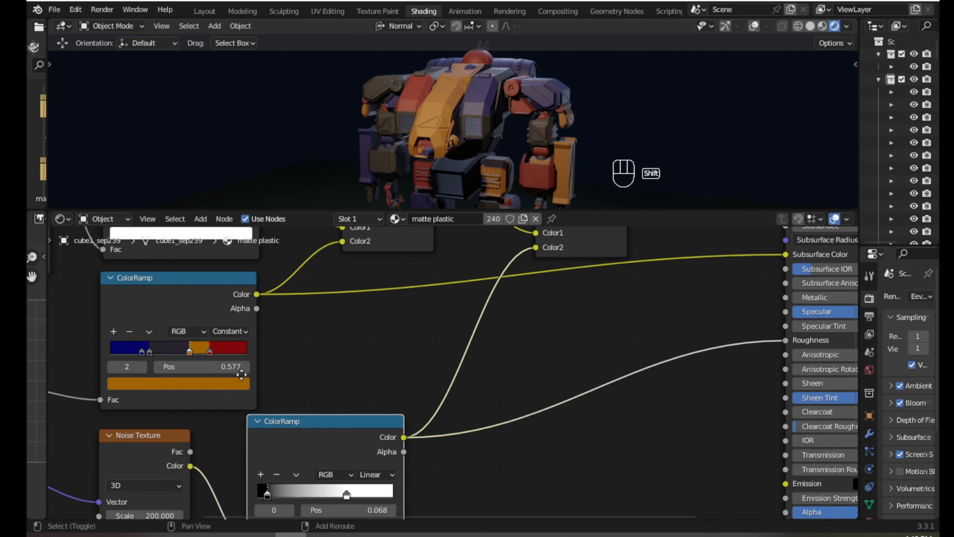
{"action": "middle_click_drag", "start_coordinate": [239, 367], "coordinate": [312, 350]}
{"action": "scroll", "coordinate": [311, 348], "scroll_direction": "up", "scroll_amount": 1}
{"action": "left_click", "coordinate": [311, 348]}
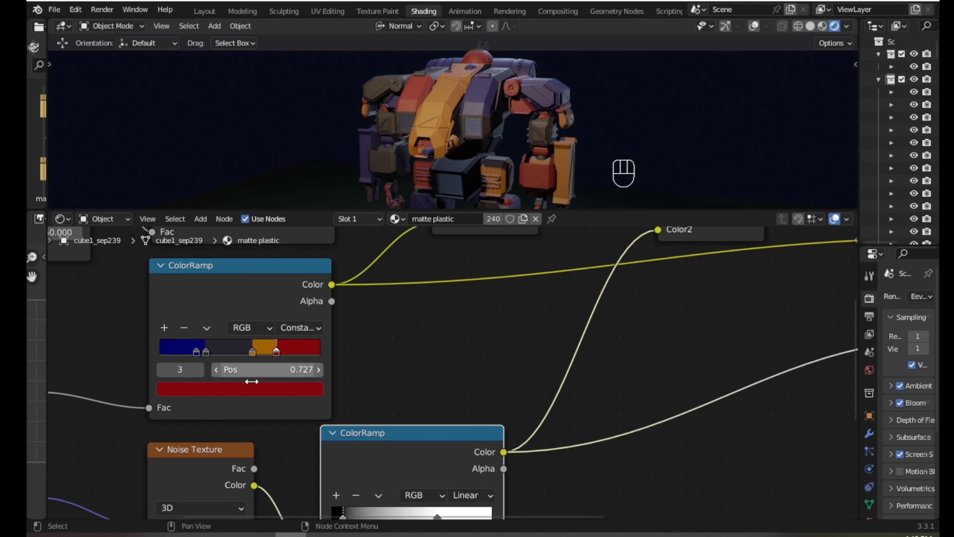
{"action": "left_click", "coordinate": [265, 393]}
{"action": "left_click_drag", "start_coordinate": [289, 225], "coordinate": [288, 226]}
{"action": "left_click_drag", "start_coordinate": [229, 285], "coordinate": [221, 283]}
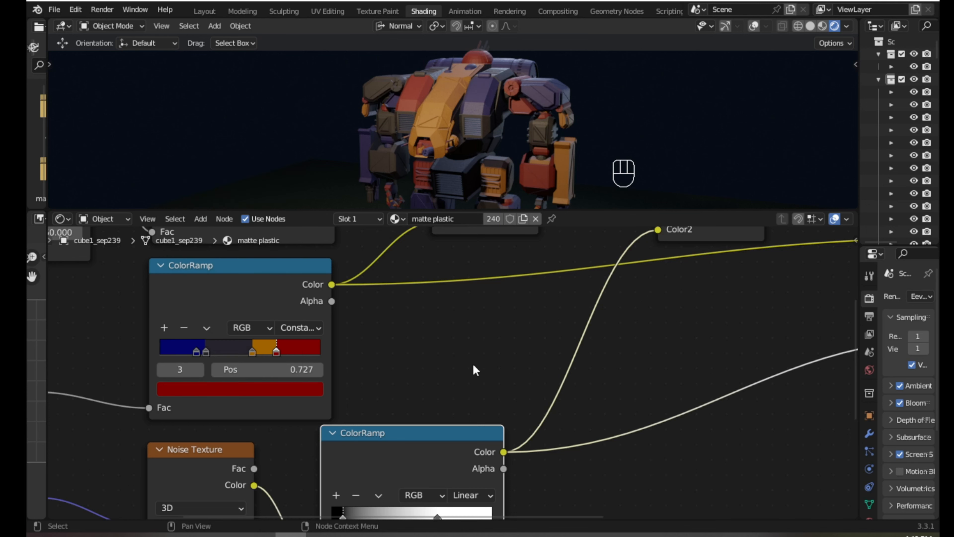
Set the first Multiply node's Fac to 0.995
{"action": "scroll", "coordinate": [451, 330], "scroll_direction": "down", "scroll_amount": 3}
{"action": "middle_click_drag", "start_coordinate": [451, 330], "coordinate": [401, 396]}
{"action": "scroll", "coordinate": [404, 349], "scroll_direction": "up", "scroll_amount": 3}
{"action": "double_click", "coordinate": [390, 339]}
{"action": "type", "text": "0.995"}
{"action": "key", "text": "Return"}
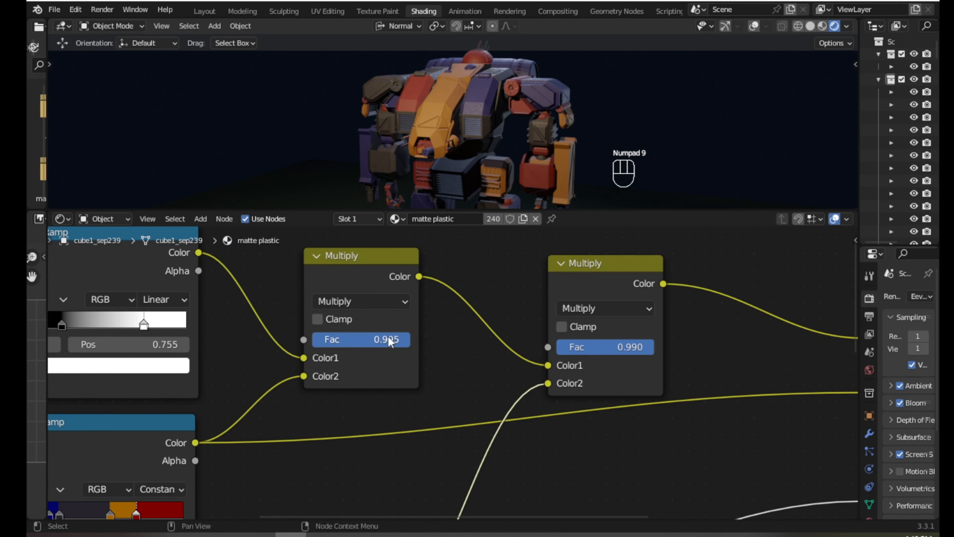
Set the second Multiply node's Fac to 0.940
{"action": "double_click", "coordinate": [636, 354]}
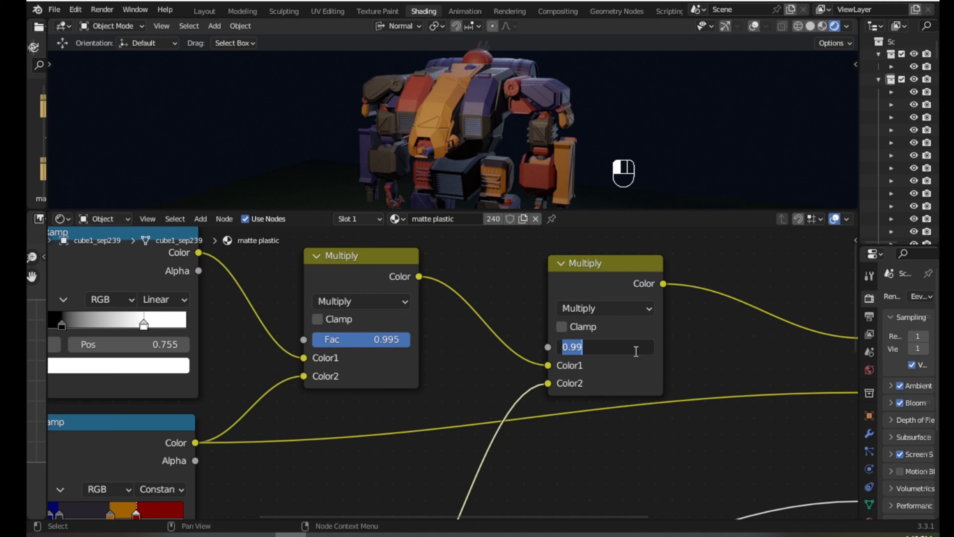
{"action": "key", "text": "BackSpace"}
{"action": "type", "text": ".940"}
{"action": "key", "text": "Return"}
{"action": "scroll", "coordinate": [451, 373], "scroll_direction": "down", "scroll_amount": 3}
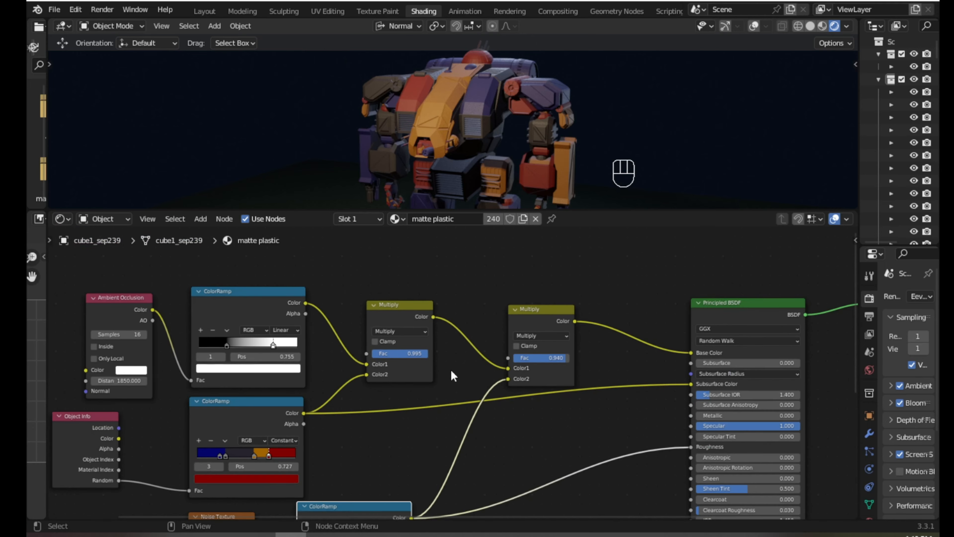
Look over the complete node tree, save the file and return the viewport to Material Preview shading
{"action": "middle_click_drag", "start_coordinate": [375, 397], "coordinate": [495, 326], "text": "shift"}
{"action": "scroll", "coordinate": [481, 362], "scroll_direction": "down", "scroll_amount": 3}
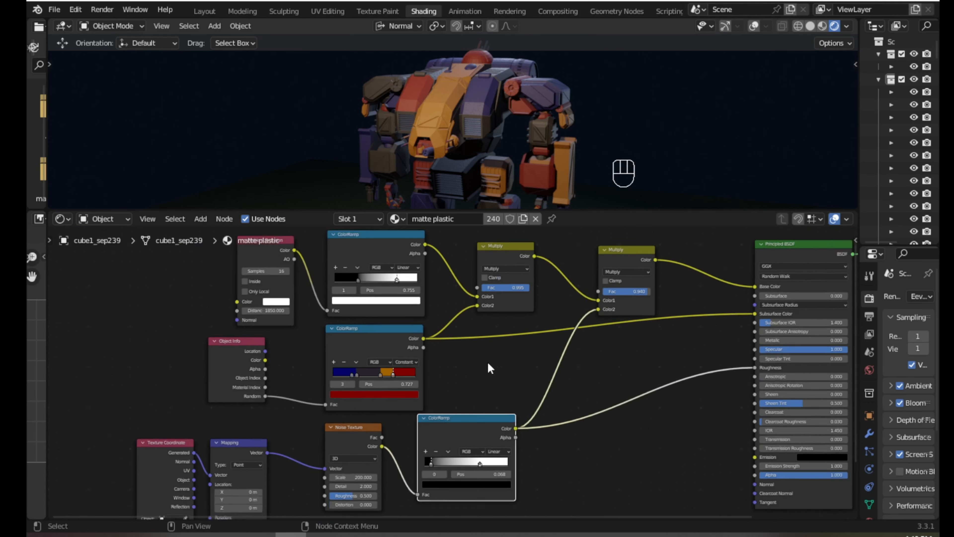
{"action": "middle_click_drag", "start_coordinate": [488, 362], "coordinate": [392, 383], "text": "shift"}
{"action": "scroll", "coordinate": [392, 383], "scroll_direction": "down", "scroll_amount": 1}
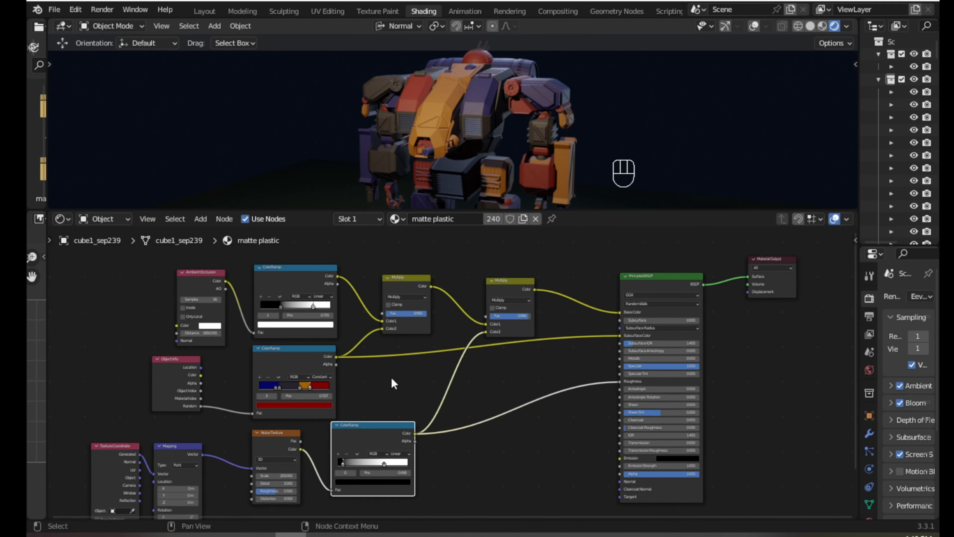
{"action": "key", "text": "ctrl"}
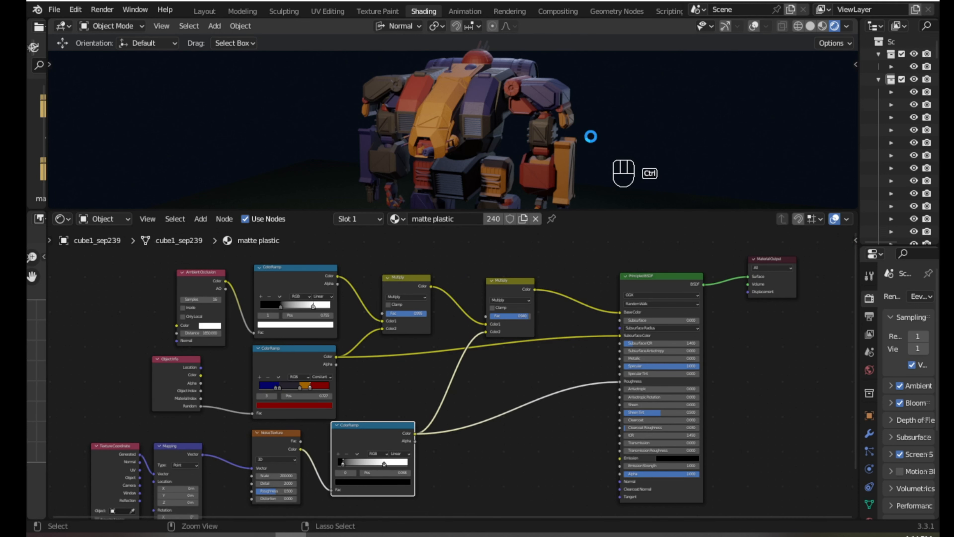
{"action": "key", "text": "ctrl+s"}
{"action": "left_click", "coordinate": [822, 26]}
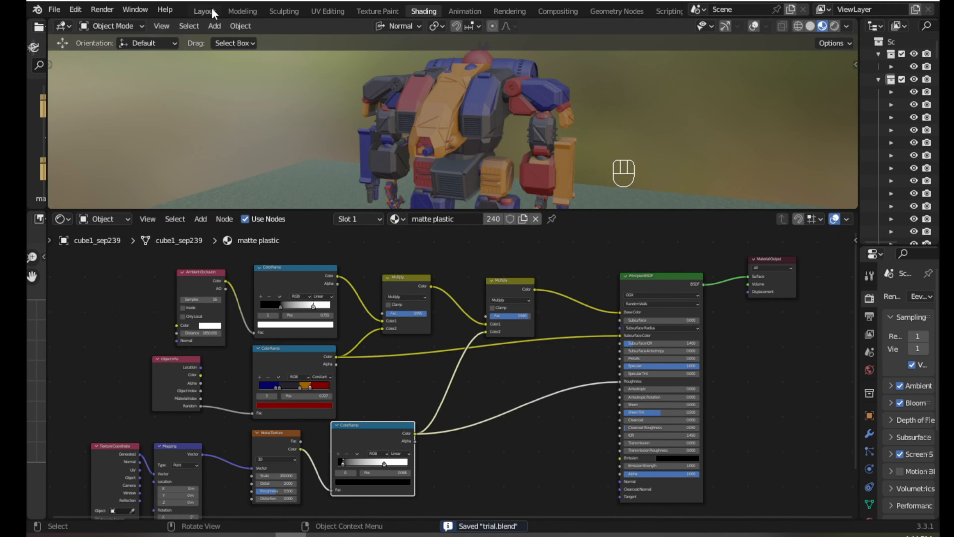
Switch to the Layout workspace and turn on the viewport overlays and gizmos around the robot
{"action": "left_click", "coordinate": [204, 11]}
{"action": "scroll", "coordinate": [374, 232], "scroll_direction": "down", "scroll_amount": 4}
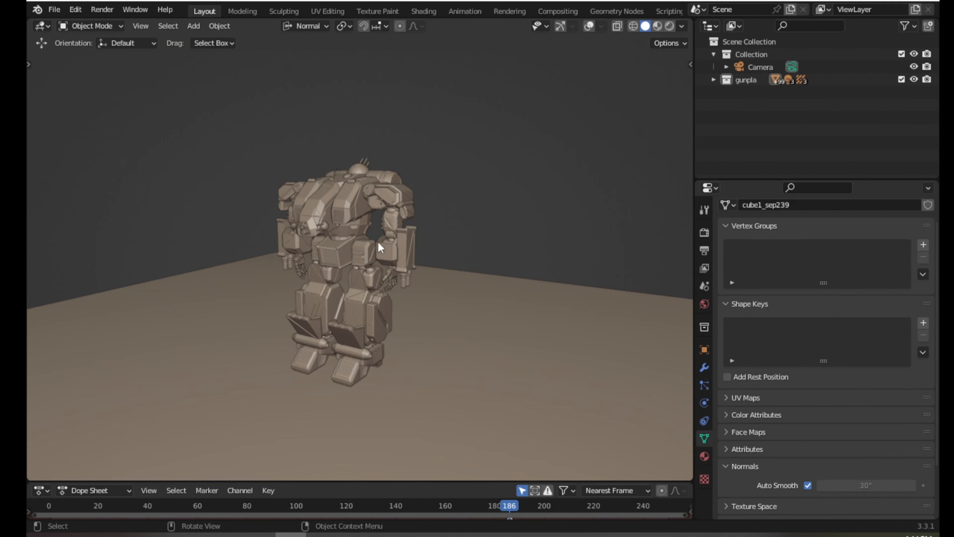
{"action": "middle_click_drag", "start_coordinate": [378, 241], "coordinate": [410, 197], "text": "shift"}
{"action": "left_click", "coordinate": [589, 26]}
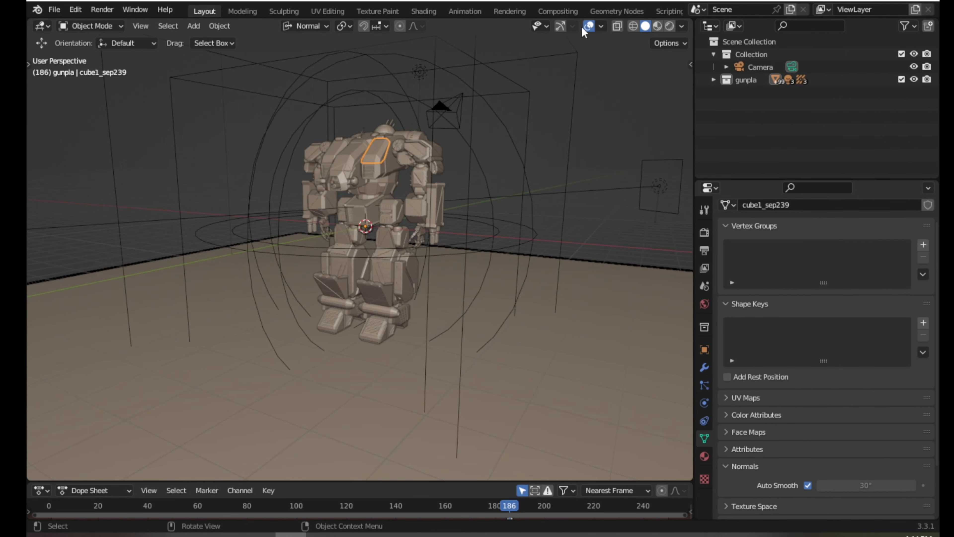
{"action": "left_click", "coordinate": [560, 25]}
{"action": "middle_click_drag", "start_coordinate": [398, 124], "coordinate": [411, 158]}
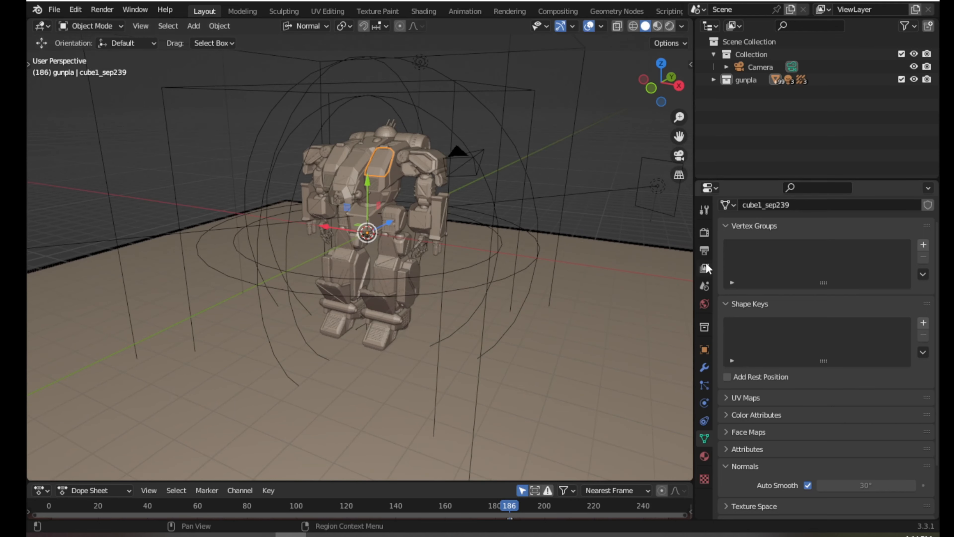
Bake the scene's indirect lighting from the Eevee render properties
{"action": "scroll", "coordinate": [782, 421], "scroll_direction": "down", "scroll_amount": 4}
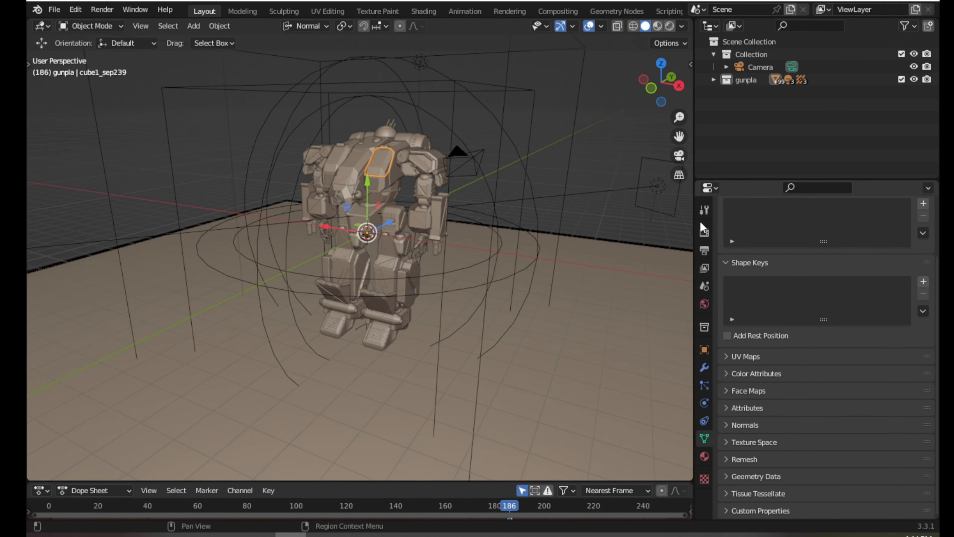
{"action": "left_click", "coordinate": [704, 232]}
{"action": "scroll", "coordinate": [847, 225], "scroll_direction": "up", "scroll_amount": 3}
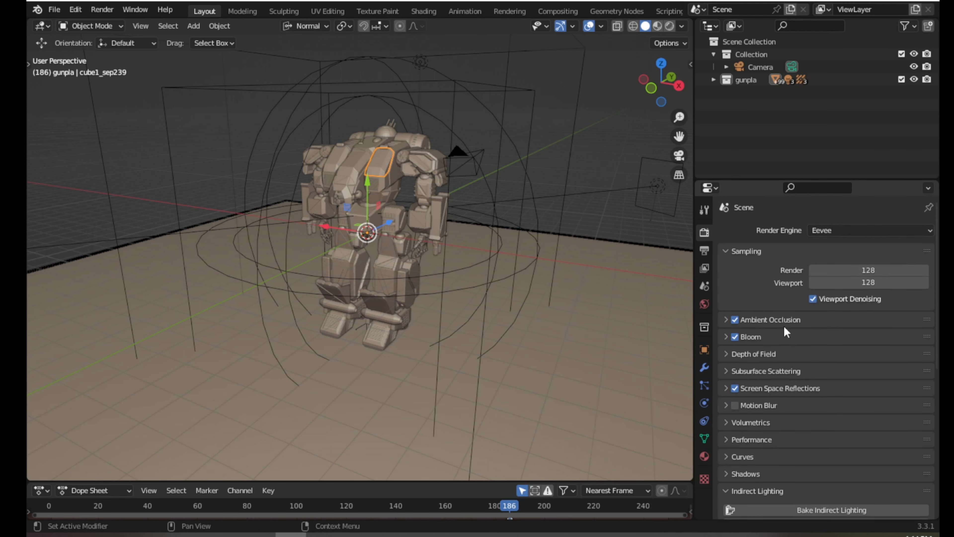
{"action": "scroll", "coordinate": [768, 322], "scroll_direction": "down", "scroll_amount": 5}
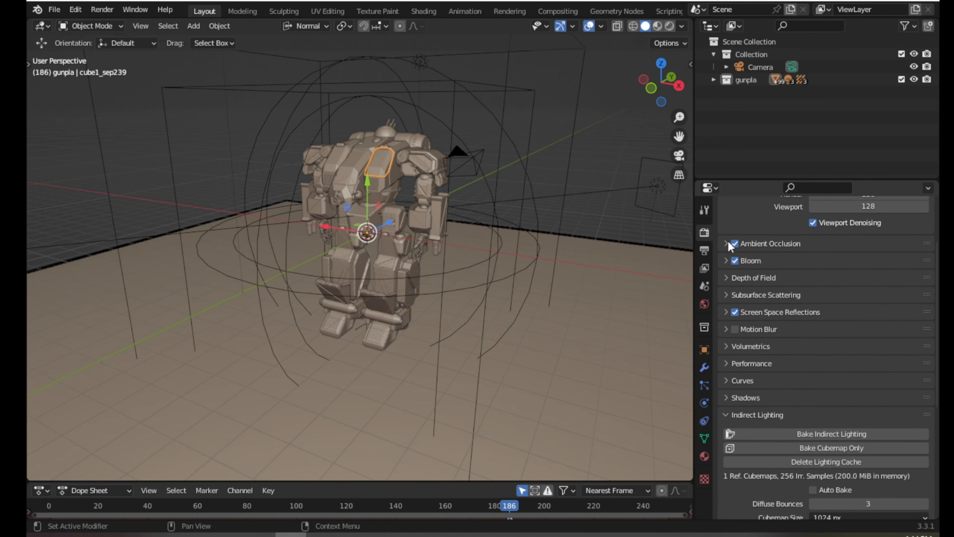
{"action": "scroll", "coordinate": [770, 349], "scroll_direction": "down", "scroll_amount": 5}
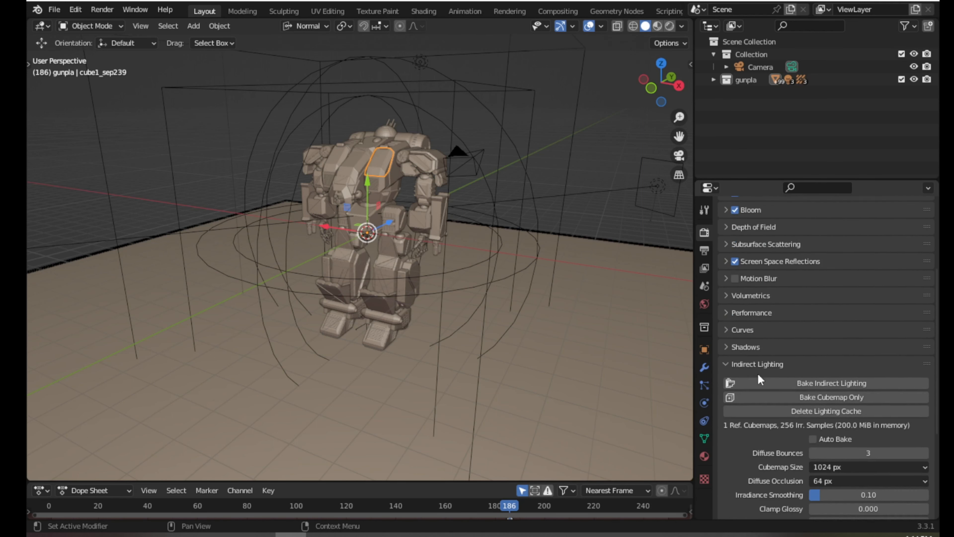
{"action": "left_click", "coordinate": [813, 358]}
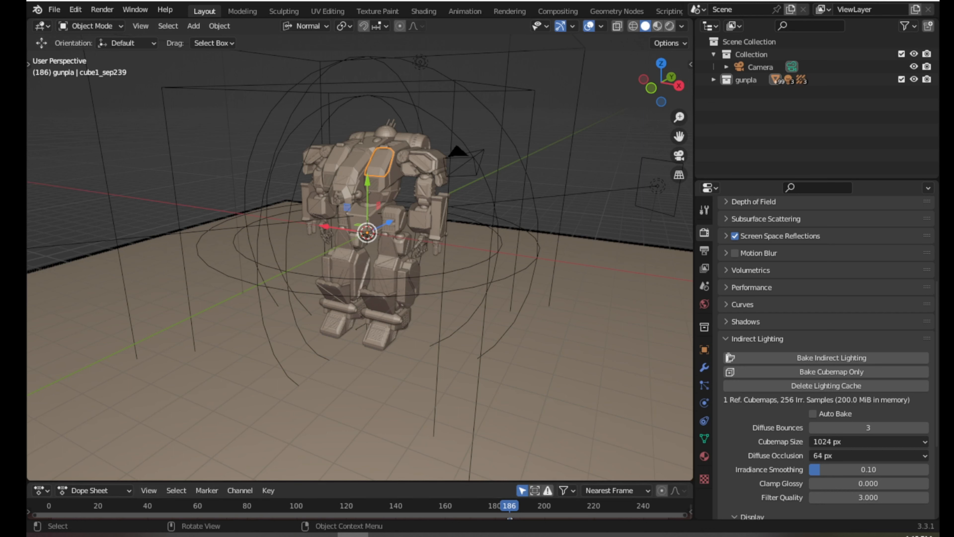
Change the Dope Sheet area to a Text Editor
{"action": "key", "text": "shift+F11"}
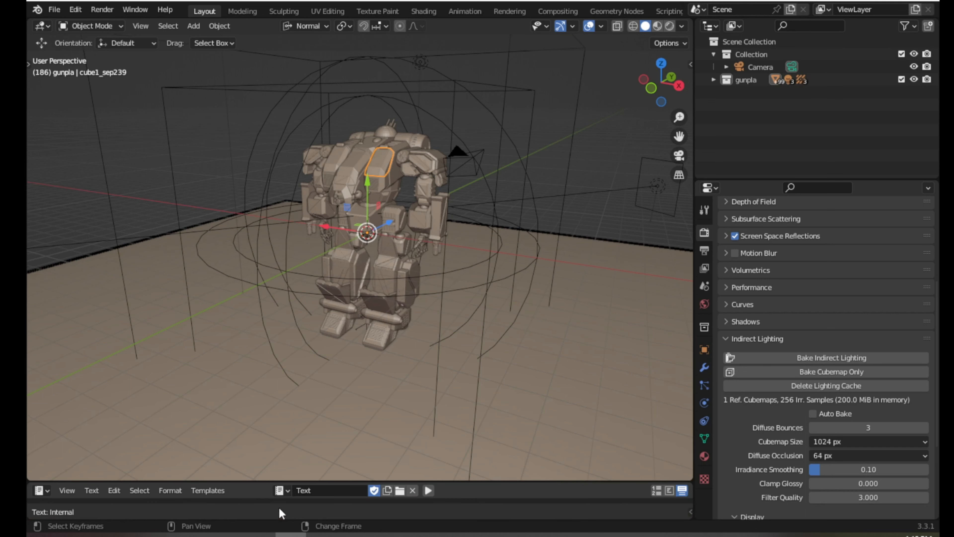
Enlarge the Text Editor and add the line "I bake indirect light & cubemap for eevee engine" below "shading"
{"action": "left_click_drag", "start_coordinate": [447, 483], "coordinate": [447, 352]}
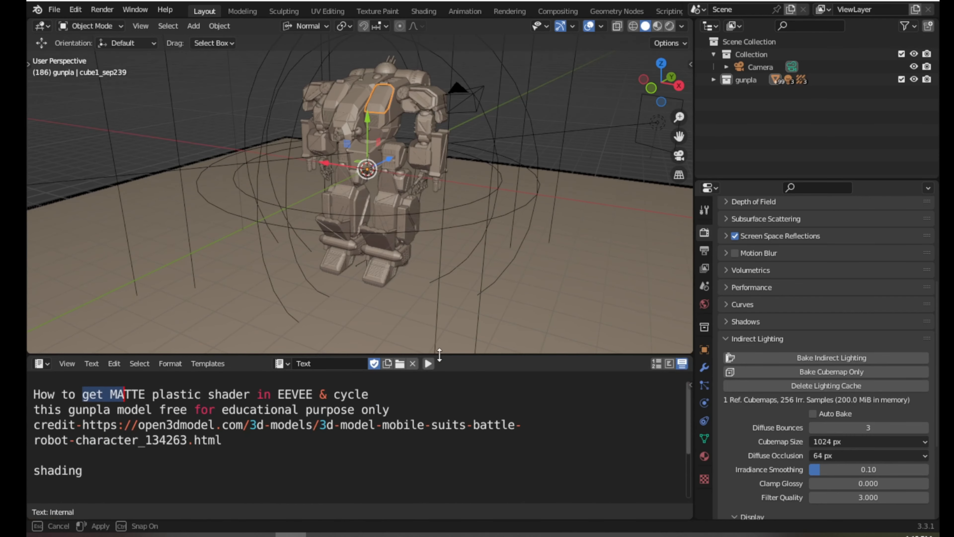
{"action": "left_click", "coordinate": [102, 466]}
{"action": "type", "text": "I bake"}
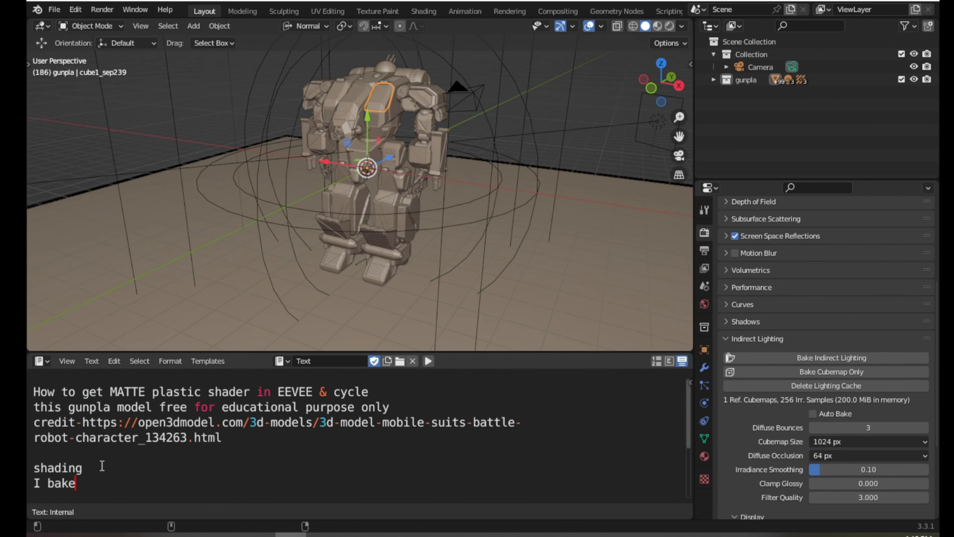
{"action": "scroll", "coordinate": [102, 467], "scroll_direction": "down", "scroll_amount": 1}
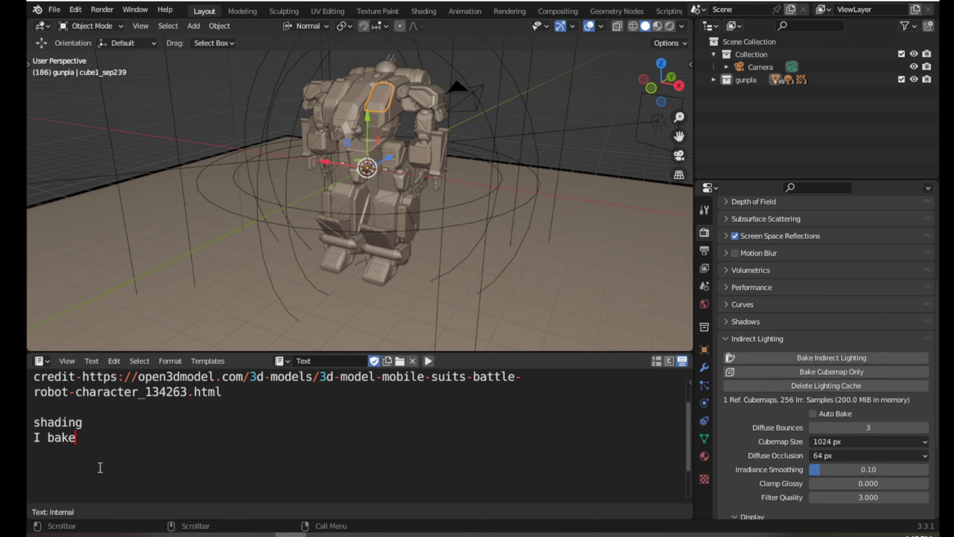
{"action": "type", "text": "indirect light "}
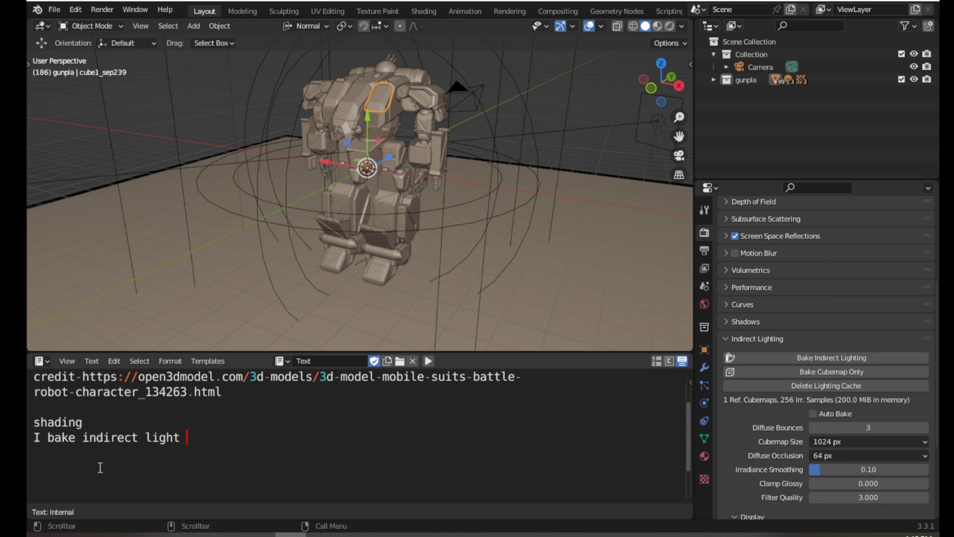
{"action": "type", "text": "& cubemap for"}
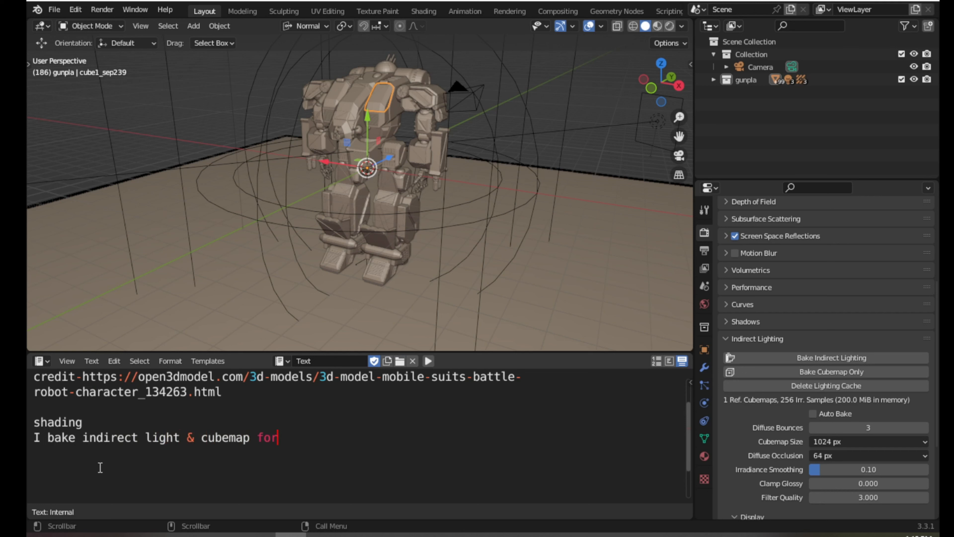
{"action": "type", "text": " eevee engine"}
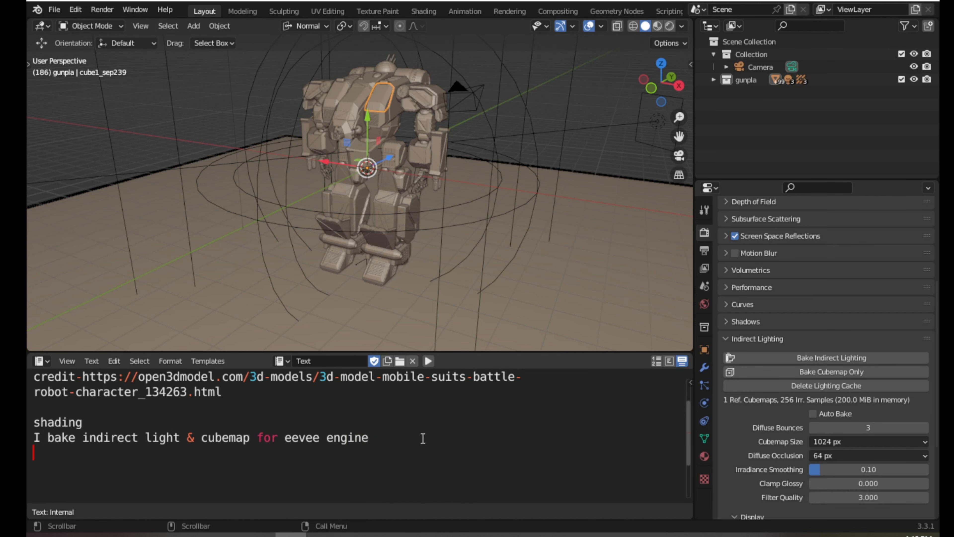
Turn the Text Editor back into a shorter Dope Sheet and save the file
{"action": "key", "text": "shift+F12"}
{"action": "left_click_drag", "start_coordinate": [447, 350], "coordinate": [447, 445]}
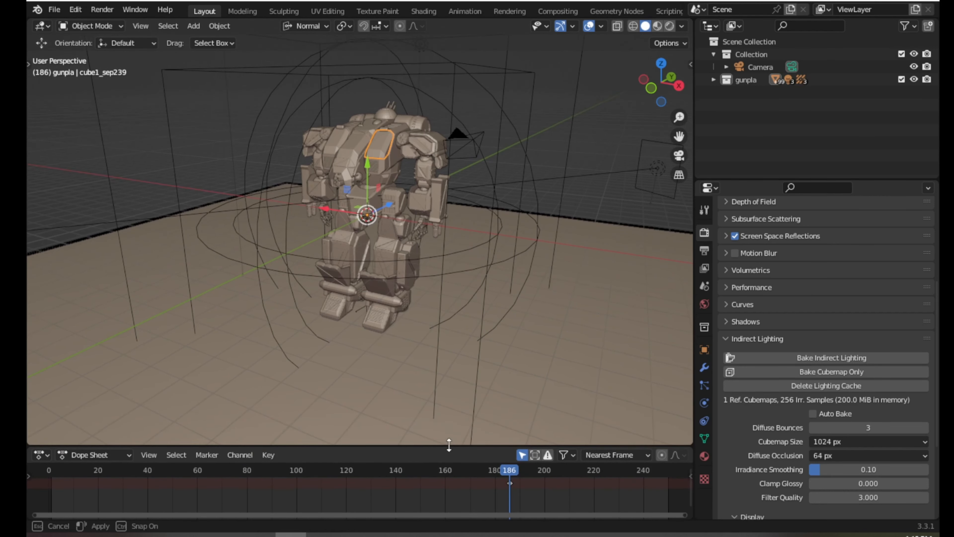
{"action": "key", "text": "ctrl+s"}
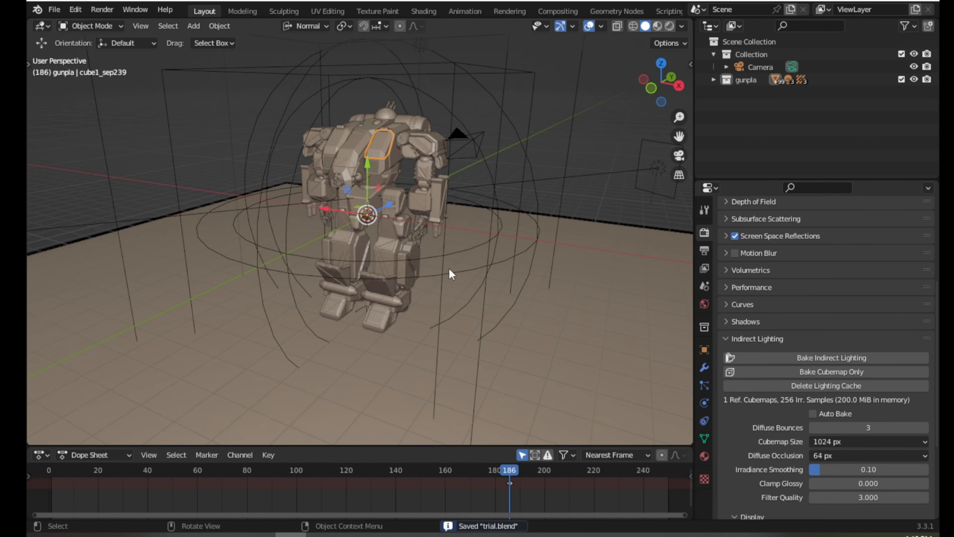
Show the robot in Rendered shading without overlays and gizmos, and widen the 3D viewport
{"action": "left_click", "coordinate": [589, 25]}
{"action": "left_click", "coordinate": [671, 26]}
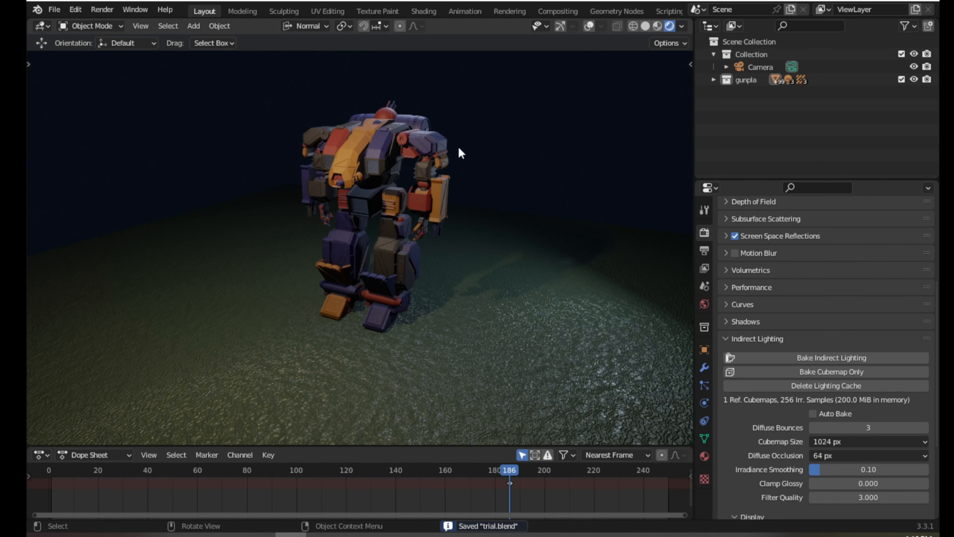
{"action": "scroll", "coordinate": [383, 154], "scroll_direction": "up", "scroll_amount": 3}
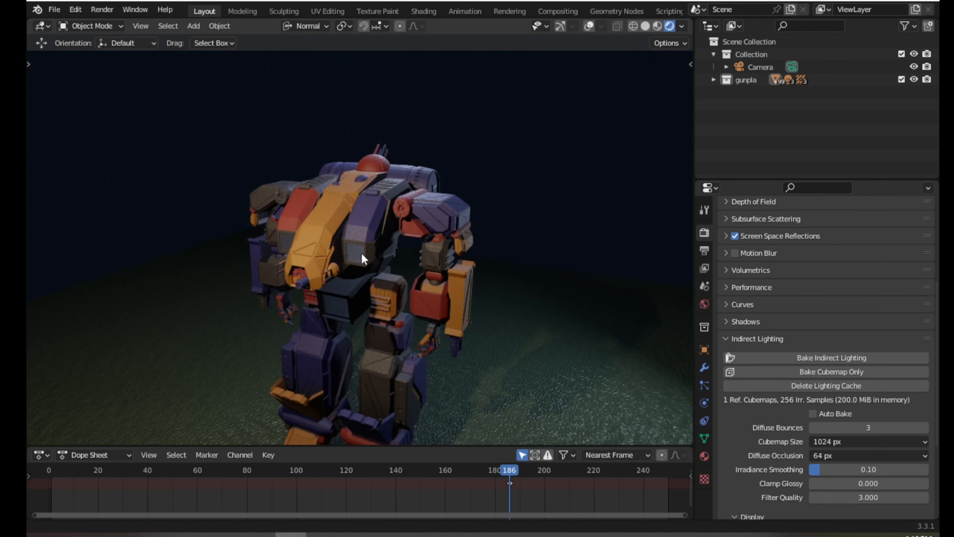
{"action": "middle_click_drag", "start_coordinate": [386, 159], "coordinate": [392, 190]}
{"action": "scroll", "coordinate": [391, 189], "scroll_direction": "up", "scroll_amount": 2}
{"action": "left_click_drag", "start_coordinate": [693, 118], "coordinate": [826, 117]}
{"action": "left_click_drag", "start_coordinate": [827, 245], "coordinate": [841, 245]}
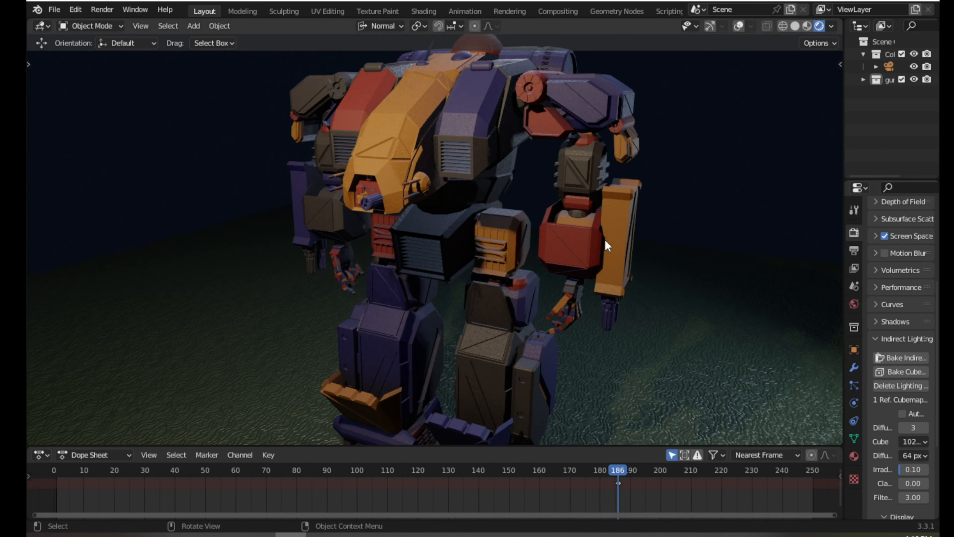
Examine the matte plastic noise on the robot's torso and shoulder parts from close up and from farther away
{"action": "middle_click_drag", "start_coordinate": [459, 154], "coordinate": [459, 194]}
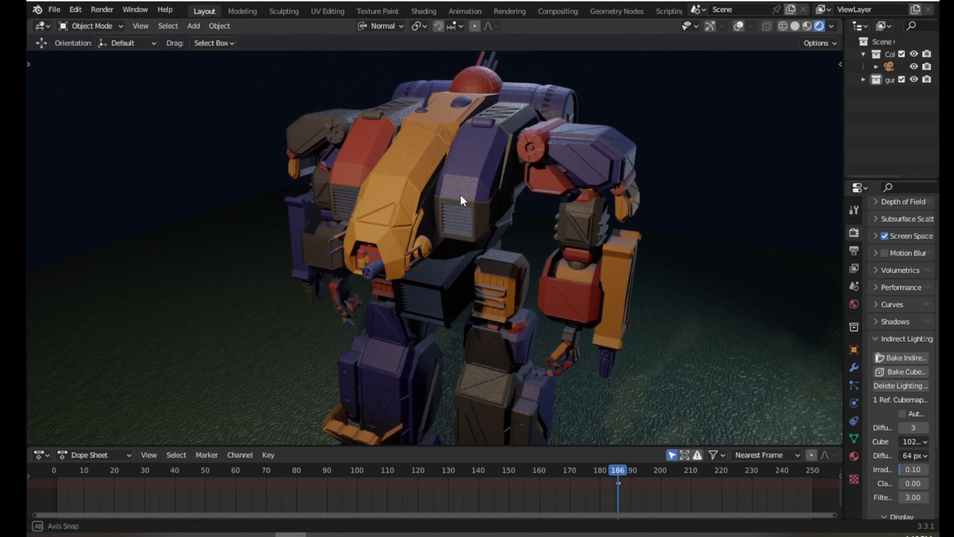
{"action": "scroll", "coordinate": [460, 193], "scroll_direction": "up", "scroll_amount": 4}
{"action": "scroll", "coordinate": [460, 193], "scroll_direction": "up", "scroll_amount": 3}
{"action": "scroll", "coordinate": [460, 193], "scroll_direction": "down", "scroll_amount": 5}
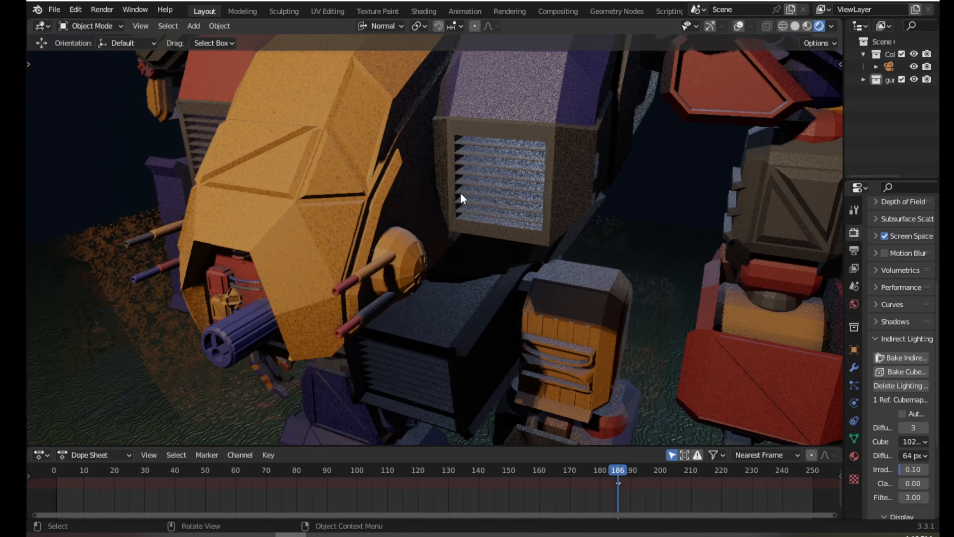
{"action": "middle_click_drag", "start_coordinate": [460, 192], "coordinate": [472, 213]}
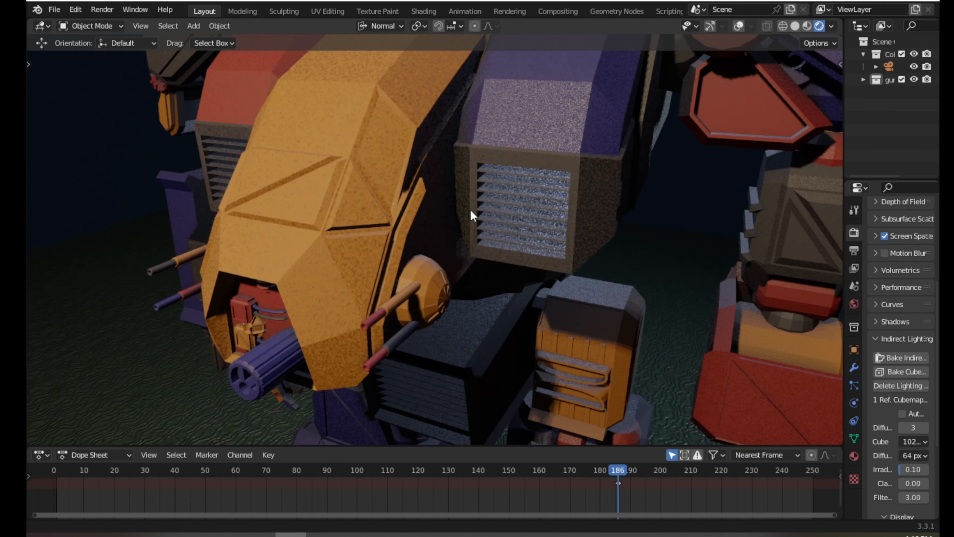
{"action": "scroll", "coordinate": [331, 211], "scroll_direction": "up", "scroll_amount": 4}
{"action": "scroll", "coordinate": [331, 211], "scroll_direction": "down", "scroll_amount": 6}
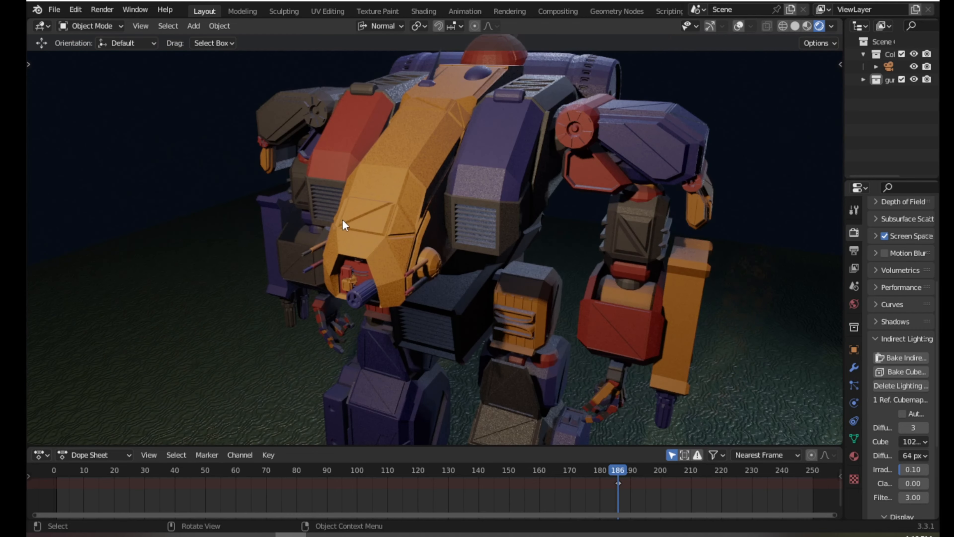
{"action": "middle_click_drag", "start_coordinate": [343, 219], "coordinate": [408, 235]}
{"action": "scroll", "coordinate": [396, 188], "scroll_direction": "up", "scroll_amount": 5}
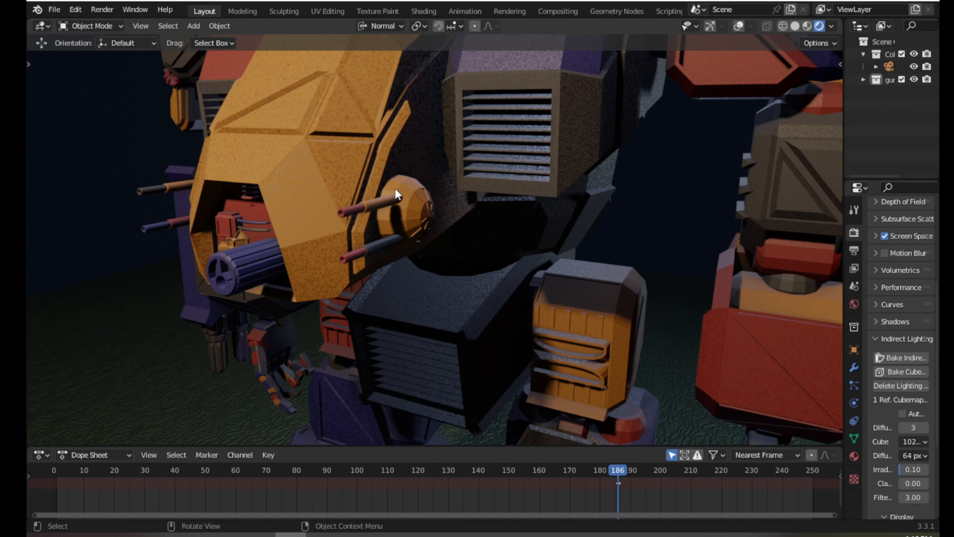
{"action": "scroll", "coordinate": [396, 190], "scroll_direction": "down", "scroll_amount": 6}
{"action": "middle_click_drag", "start_coordinate": [394, 194], "coordinate": [410, 218]}
{"action": "scroll", "coordinate": [417, 210], "scroll_direction": "up", "scroll_amount": 6}
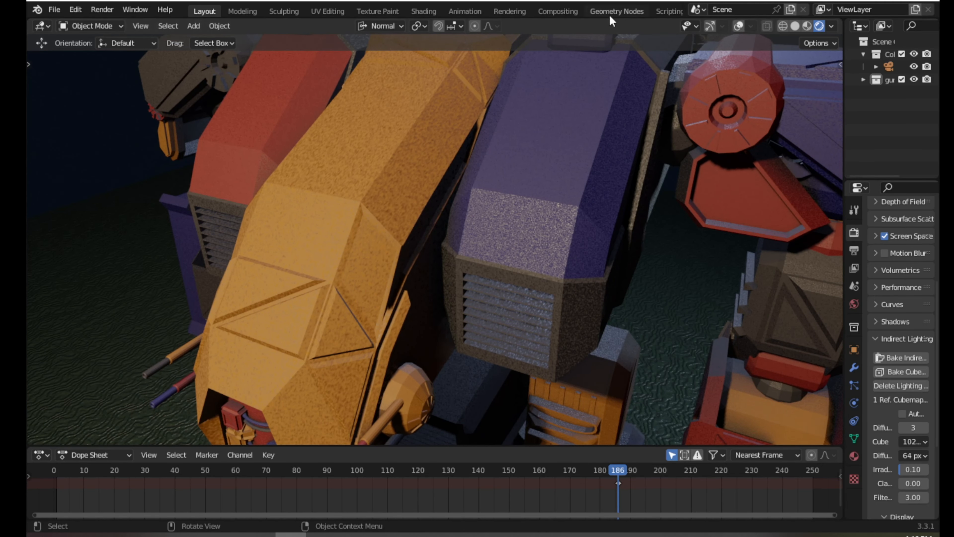
Change to Material Preview shading and open the Shading workspace with a close-up of the robot's torso panels and the noise nodes
{"action": "left_click", "coordinate": [807, 26]}
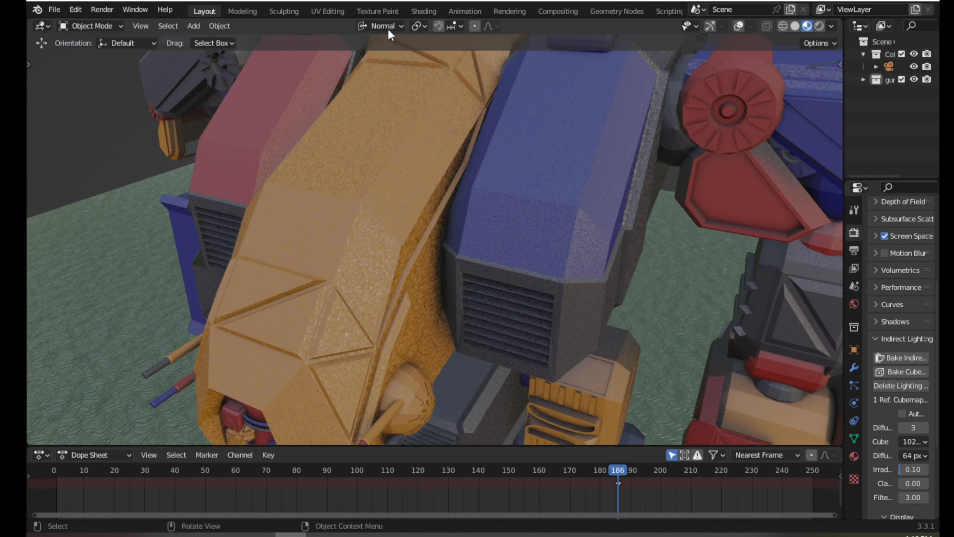
{"action": "left_click", "coordinate": [422, 11]}
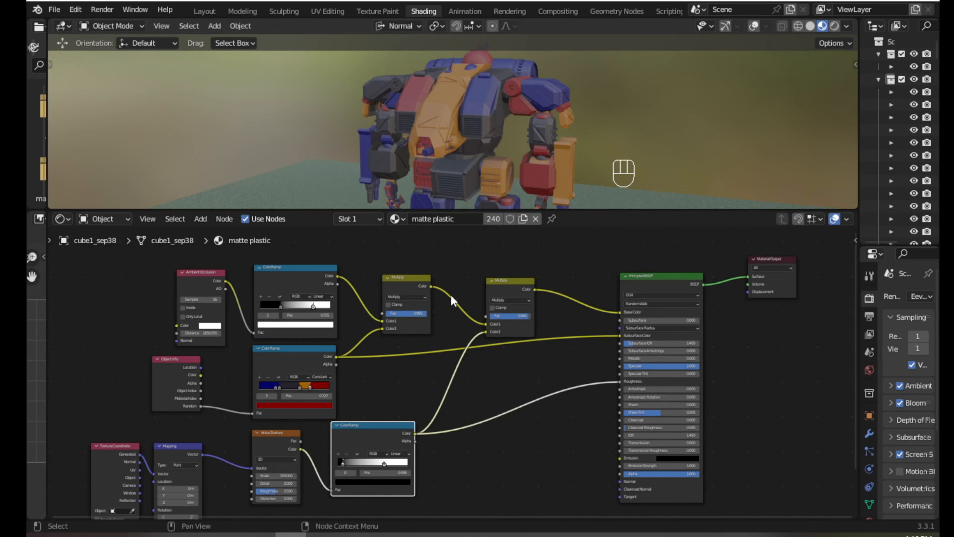
{"action": "scroll", "coordinate": [436, 143], "scroll_direction": "up", "scroll_amount": 10}
{"action": "middle_click_drag", "start_coordinate": [420, 167], "coordinate": [433, 175], "text": "shift"}
{"action": "middle_click_drag", "start_coordinate": [347, 450], "coordinate": [431, 364]}
{"action": "scroll", "coordinate": [414, 189], "scroll_direction": "up", "scroll_amount": 6}
{"action": "scroll", "coordinate": [416, 188], "scroll_direction": "down", "scroll_amount": 3}
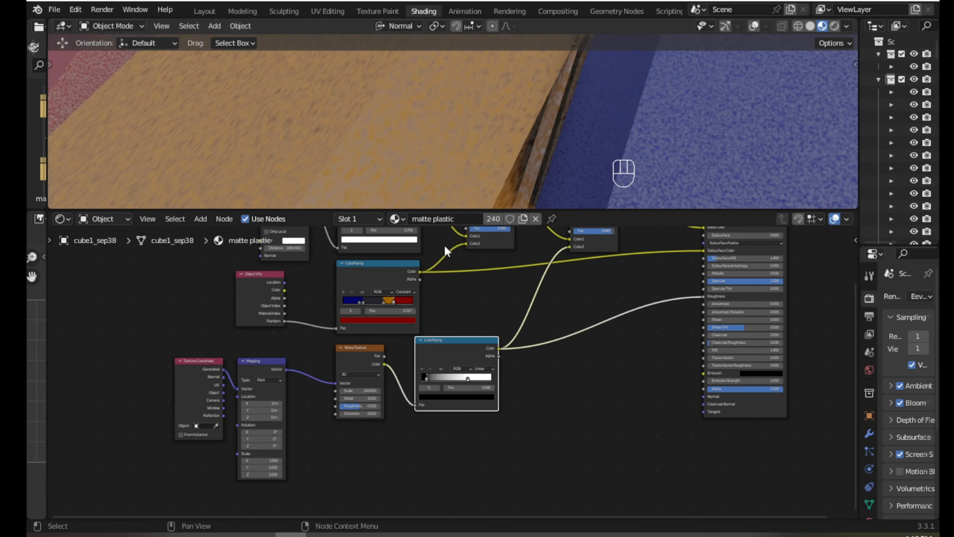
Try moving the white stop of the noise Color Ramp closer to the black stop and check the speckles on the torso
{"action": "left_click_drag", "start_coordinate": [469, 378], "coordinate": [456, 379]}
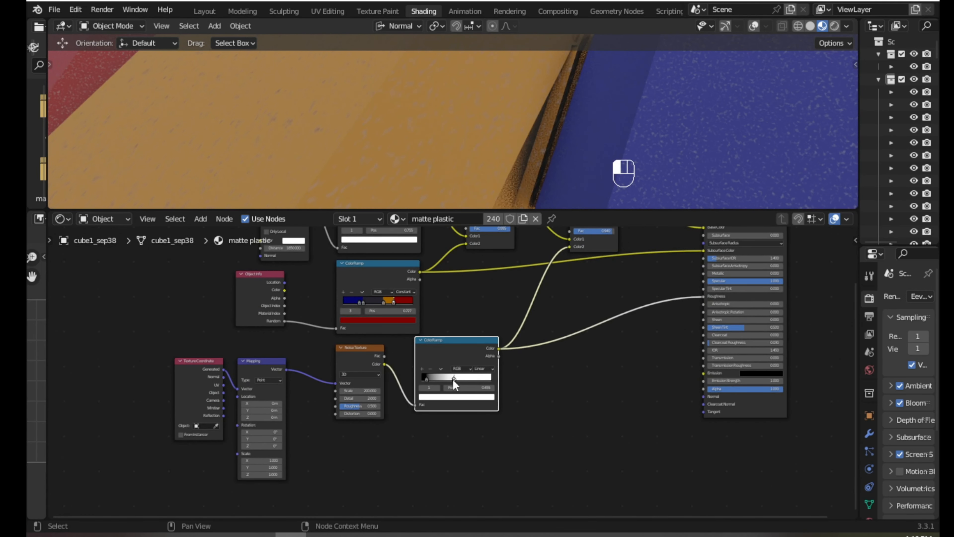
{"action": "scroll", "coordinate": [319, 148], "scroll_direction": "down", "scroll_amount": 5}
{"action": "middle_click_drag", "start_coordinate": [319, 148], "coordinate": [444, 138]}
{"action": "scroll", "coordinate": [458, 135], "scroll_direction": "up", "scroll_amount": 3}
{"action": "scroll", "coordinate": [470, 132], "scroll_direction": "up", "scroll_amount": 2}
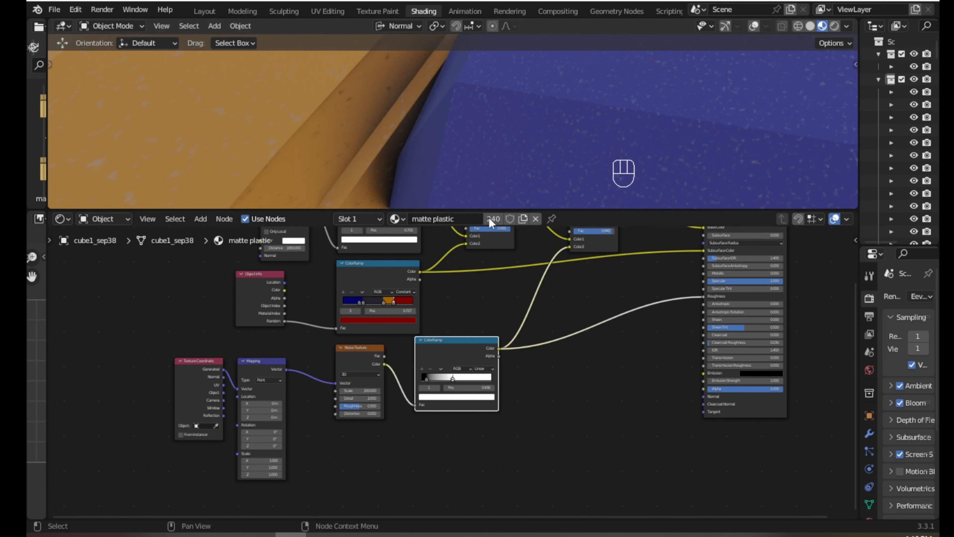
Try raising the noise Color Ramp's black stop to about 0.36 and check it in Rendered shading
{"action": "mouse_move", "coordinate": [453, 378]}
{"action": "left_mouse_down"}
{"action": "mouse_move", "coordinate": [474, 378]}
{"action": "mouse_move", "coordinate": [428, 381]}
{"action": "mouse_move", "coordinate": [447, 381]}
{"action": "left_mouse_up"}
{"action": "scroll", "coordinate": [434, 389], "scroll_direction": "up", "scroll_amount": 1}
{"action": "scroll", "coordinate": [434, 389], "scroll_direction": "up", "scroll_amount": 1}
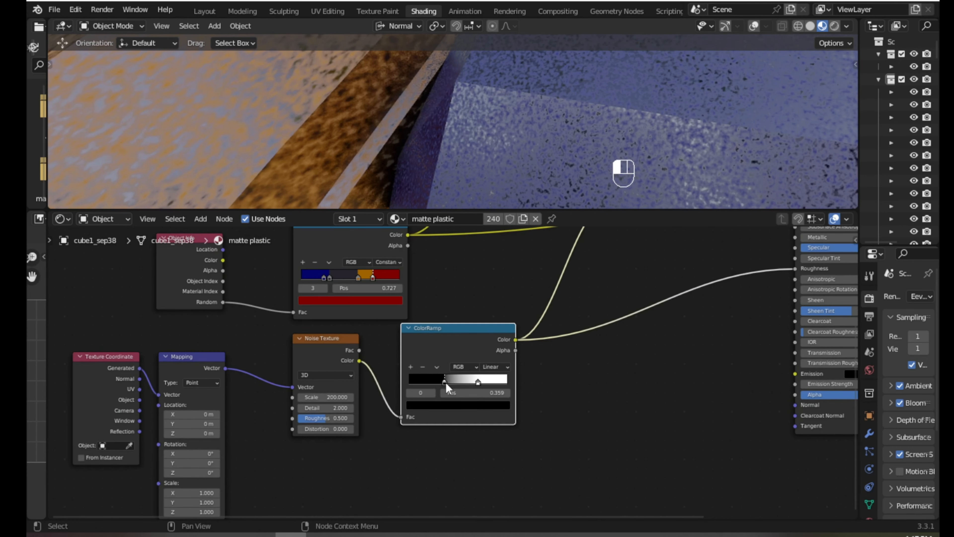
{"action": "left_click", "coordinate": [834, 26]}
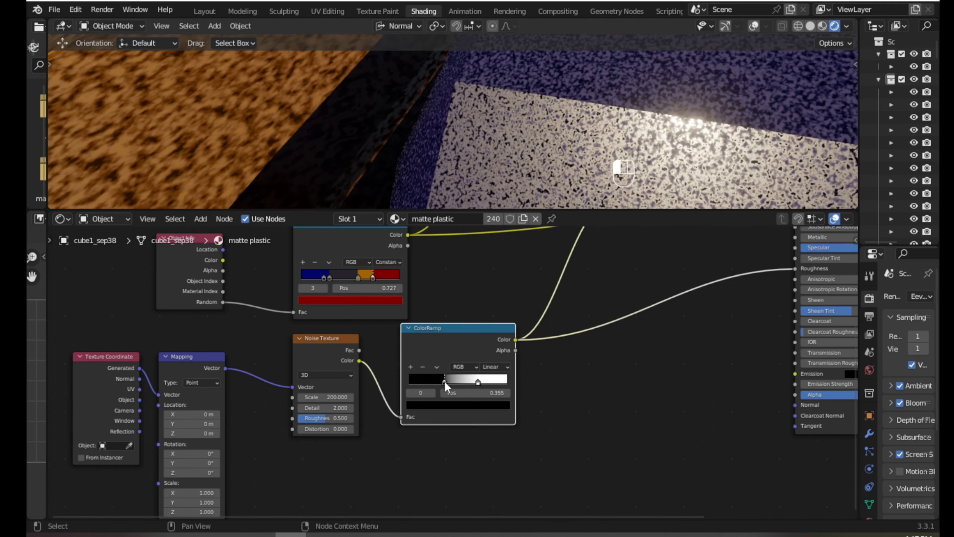
Set the noise Color Ramp's black stop to 0 and white stop to 0.682 with Ease interpolation, viewed in Material Preview
{"action": "left_click_drag", "start_coordinate": [445, 381], "coordinate": [400, 387]}
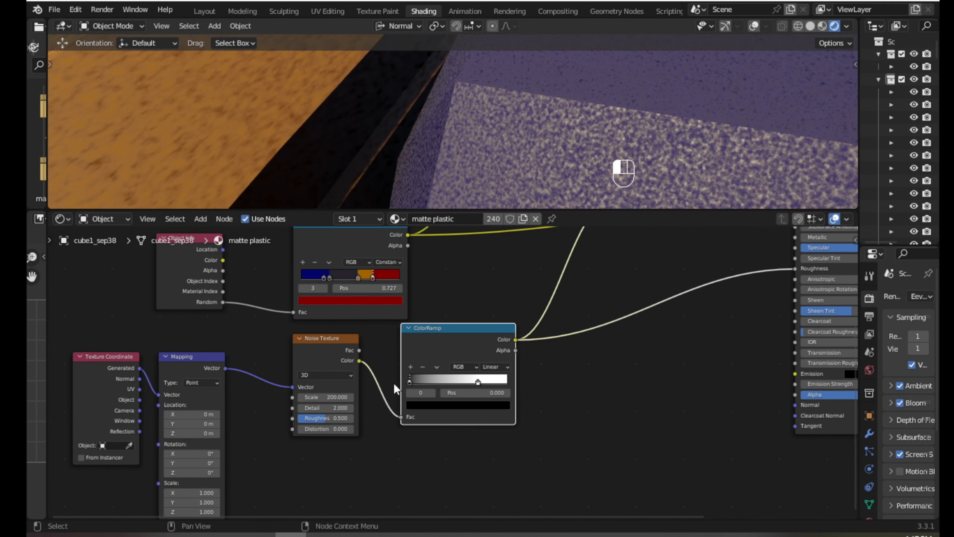
{"action": "left_click", "coordinate": [822, 28]}
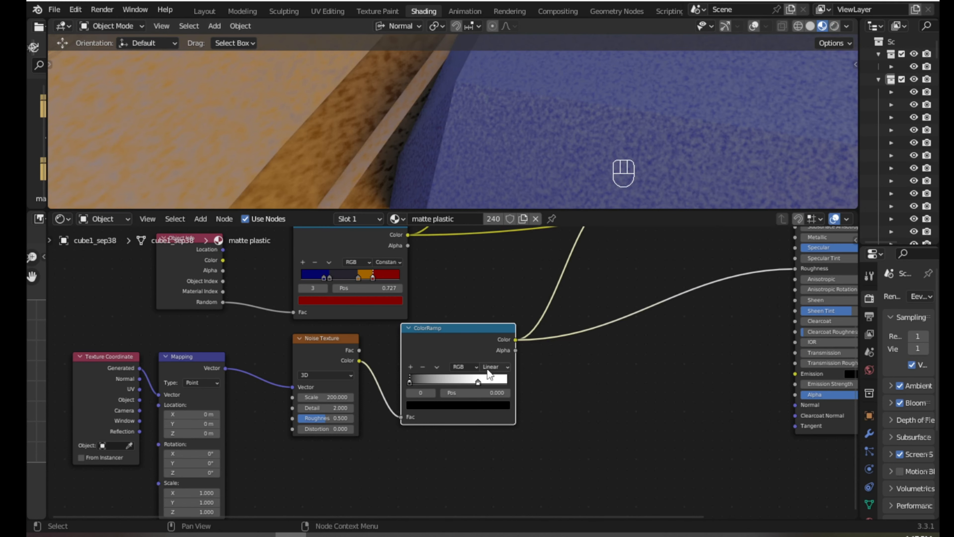
{"action": "left_click", "coordinate": [478, 383]}
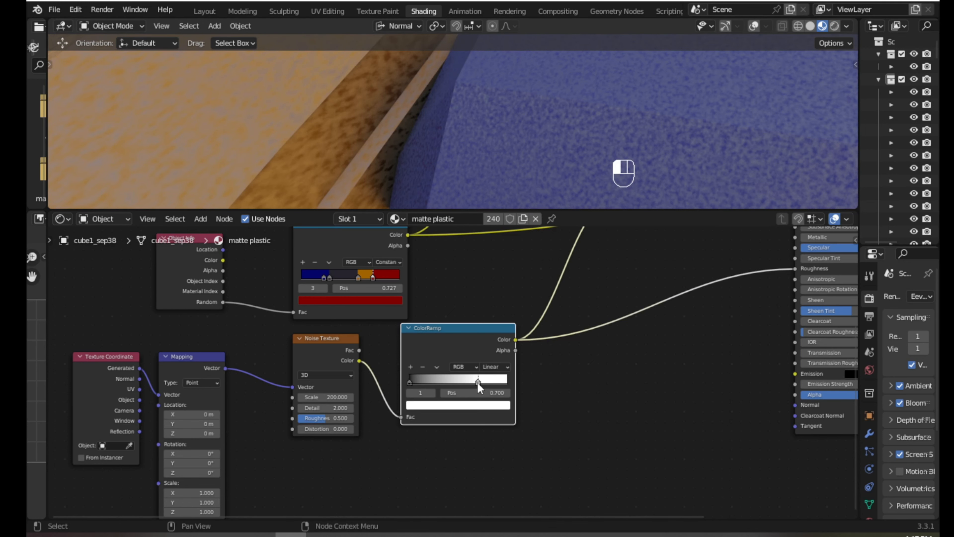
{"action": "left_click", "coordinate": [495, 367]}
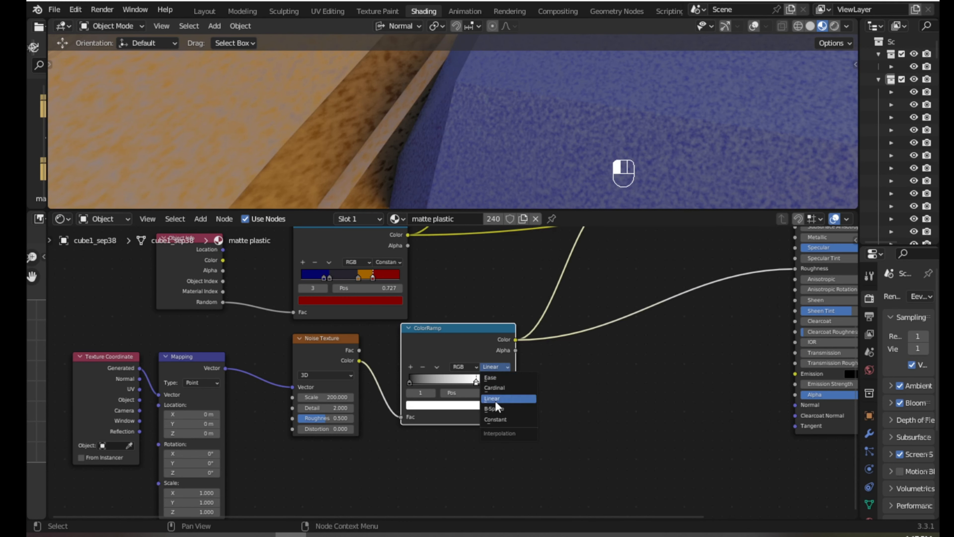
{"action": "left_click", "coordinate": [496, 378]}
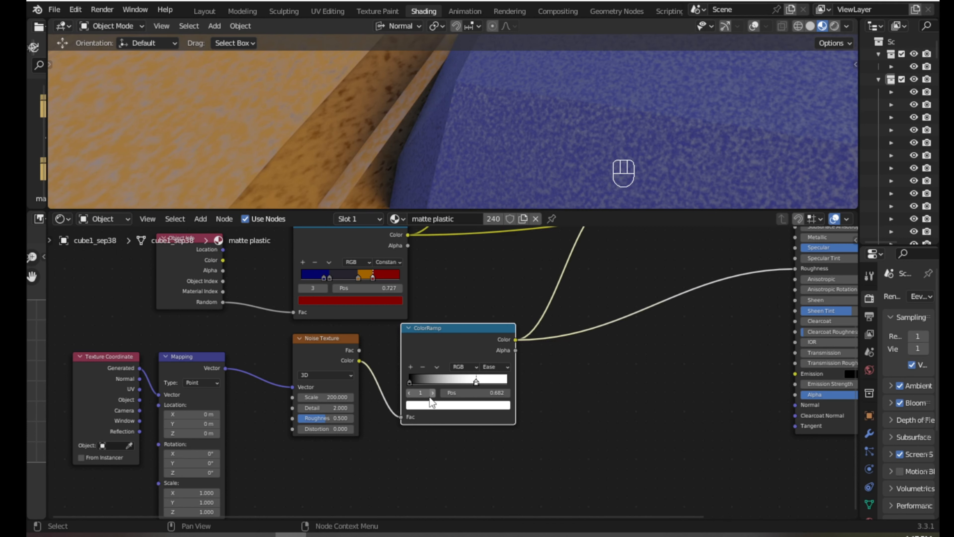
Set the Noise Texture's scale to 300
{"action": "left_click", "coordinate": [329, 398]}
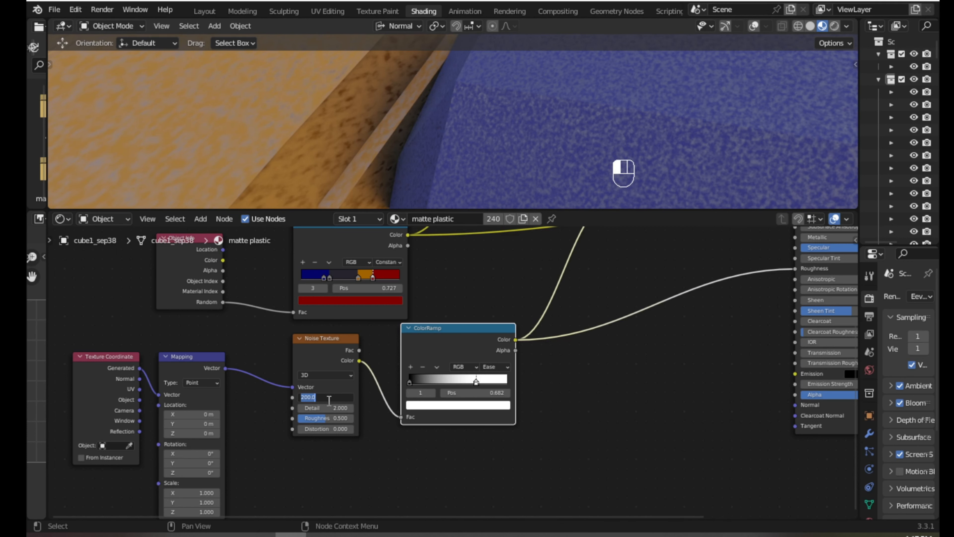
{"action": "type", "text": "300"}
{"action": "key", "text": "Return"}
Try lowering the factor of the Multiply node that feeds the Base Color to 0.242
{"action": "scroll", "coordinate": [594, 343], "scroll_direction": "down", "scroll_amount": 2}
{"action": "middle_click_drag", "start_coordinate": [616, 301], "coordinate": [489, 396], "text": "shift"}
{"action": "scroll", "coordinate": [458, 337], "scroll_direction": "up", "scroll_amount": 2}
{"action": "left_click_drag", "start_coordinate": [494, 300], "coordinate": [509, 301]}
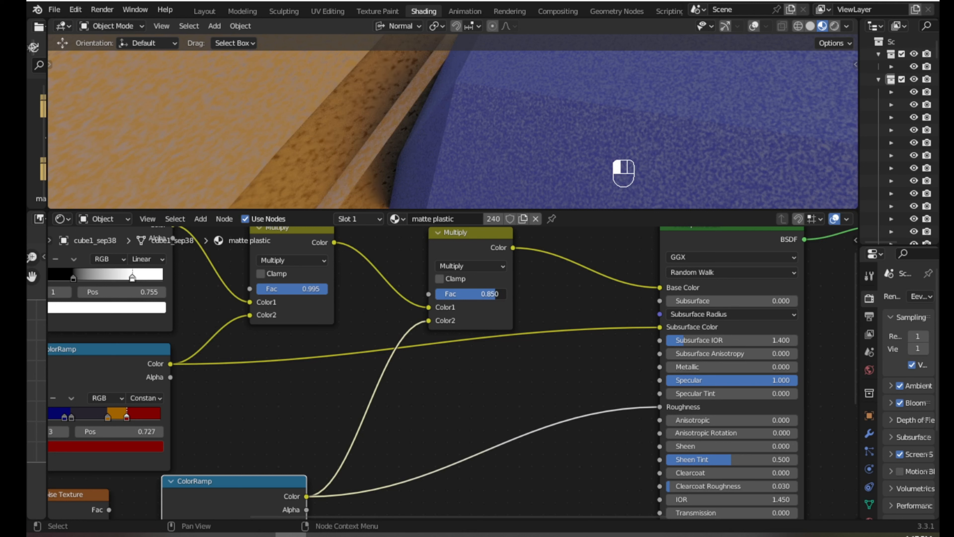
{"action": "left_click_drag", "start_coordinate": [498, 300], "coordinate": [454, 300]}
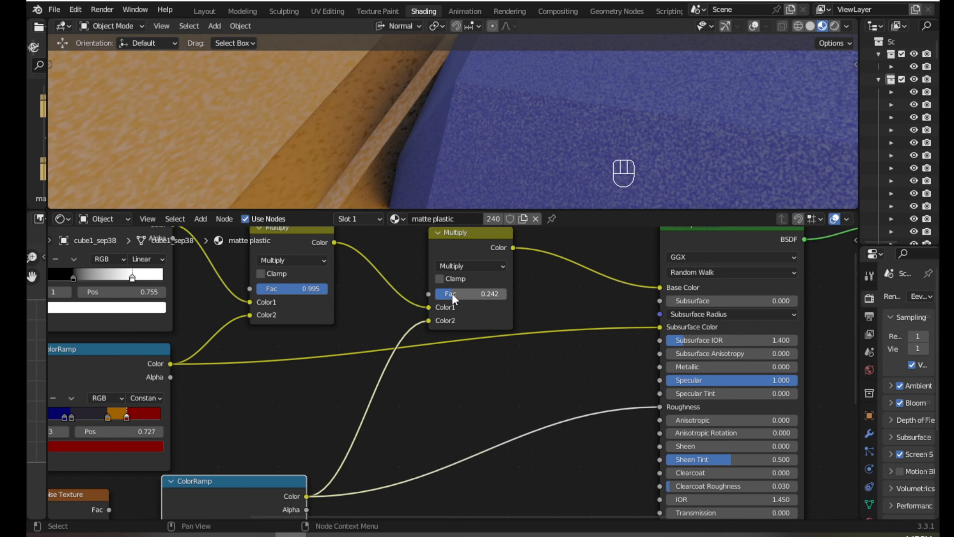
Set the factor of the Multiply node feeding the Base Color to 0.92 and show the result in Rendered shading
{"action": "double_click", "coordinate": [484, 294]}
{"action": "key", "text": "BackSpace"}
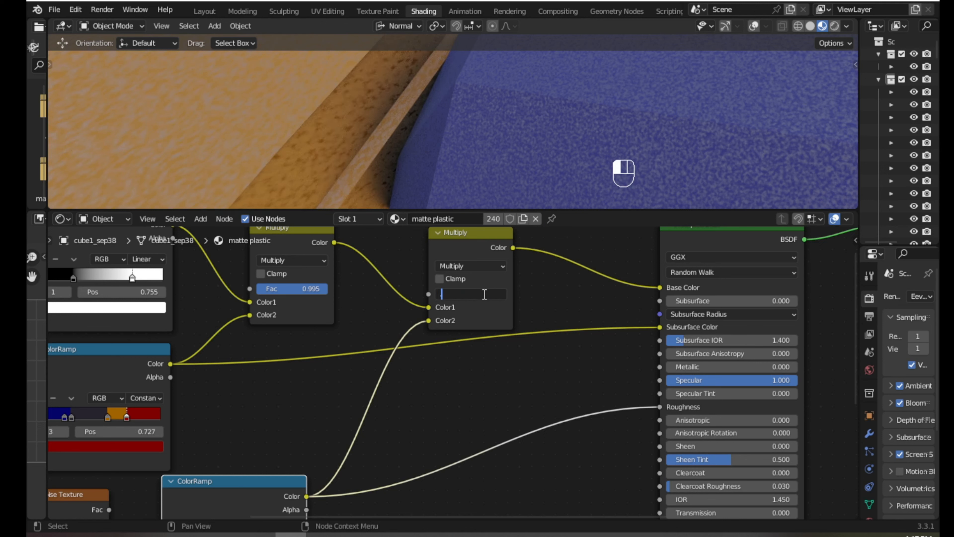
{"action": "type", "text": ".92"}
{"action": "key", "text": "Return"}
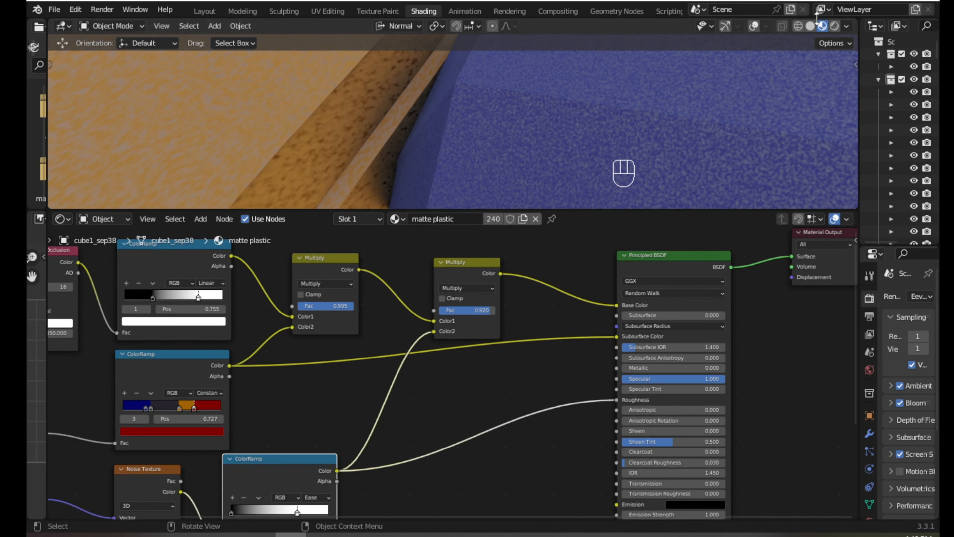
{"action": "left_click", "coordinate": [834, 27]}
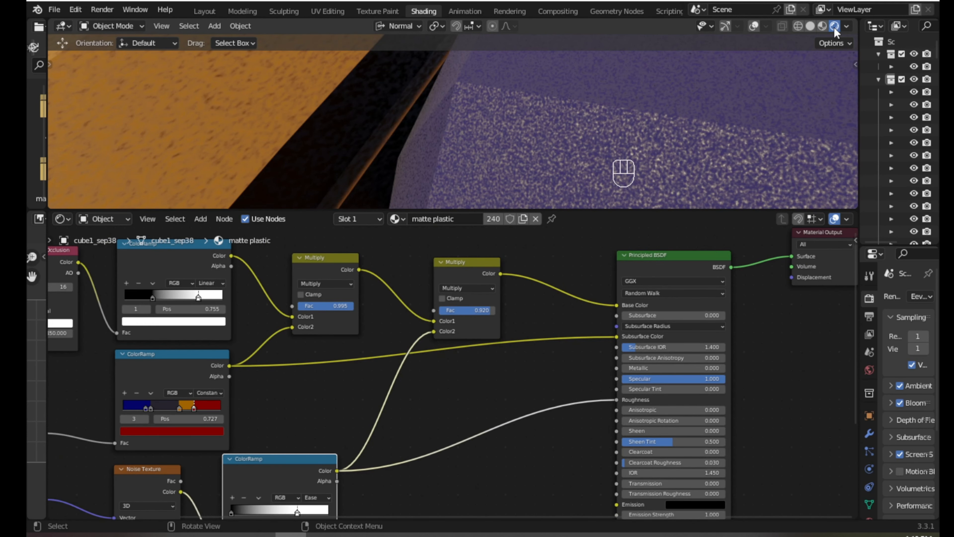
Set the Noise Texture's detail to 8 and its scale to 400
{"action": "middle_click_drag", "start_coordinate": [329, 416], "coordinate": [530, 284]}
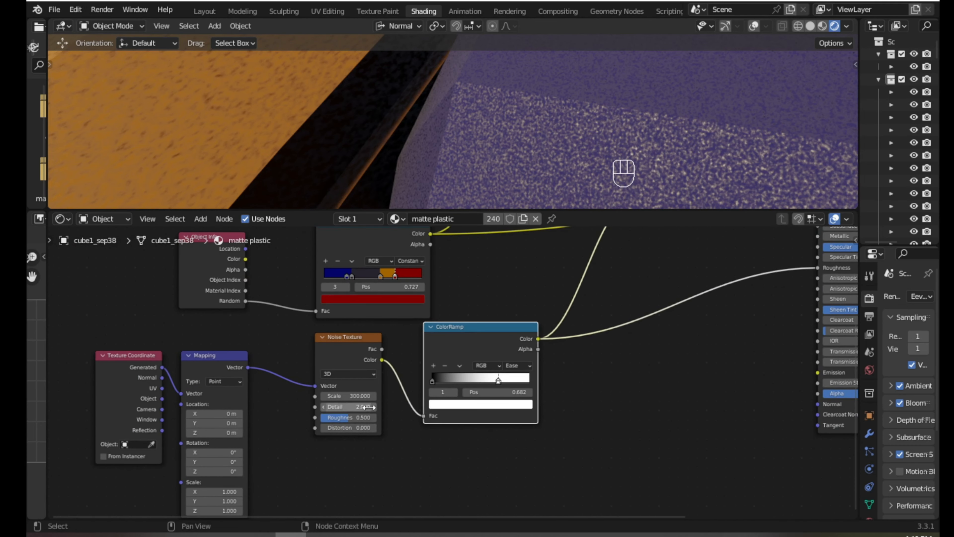
{"action": "scroll", "coordinate": [368, 407], "scroll_direction": "up", "scroll_amount": 2}
{"action": "left_click", "coordinate": [324, 419]}
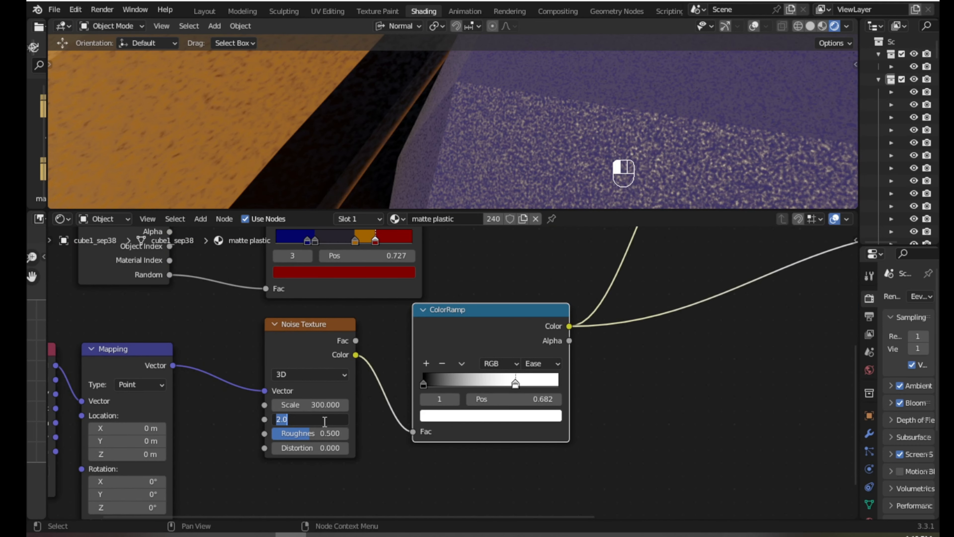
{"action": "type", "text": "8"}
{"action": "key", "text": "Return"}
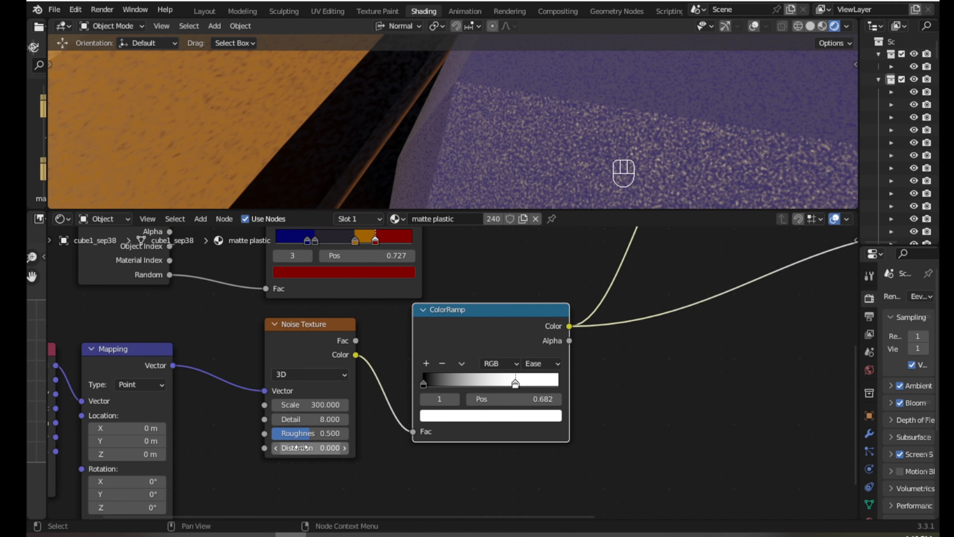
{"action": "left_click", "coordinate": [314, 405]}
{"action": "type", "text": "400"}
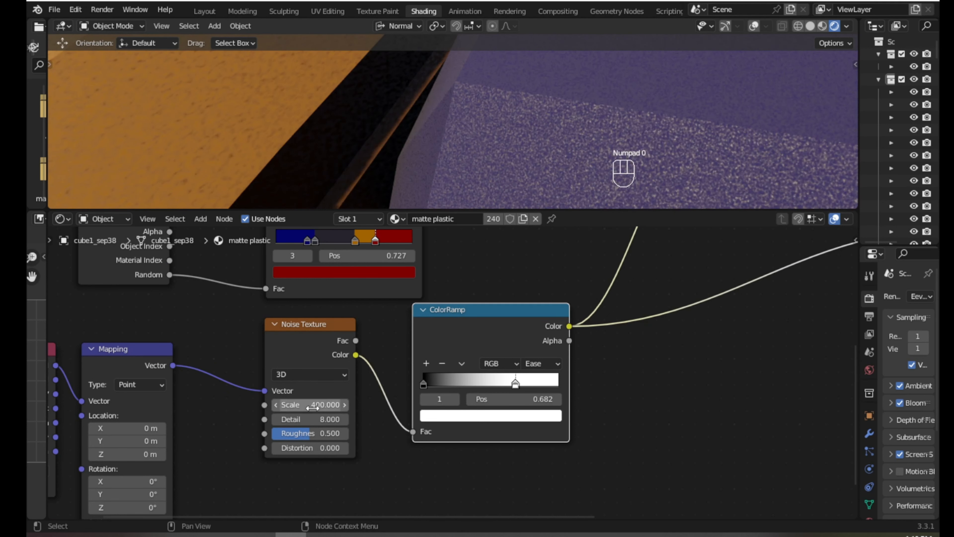
{"action": "key", "text": "Return"}
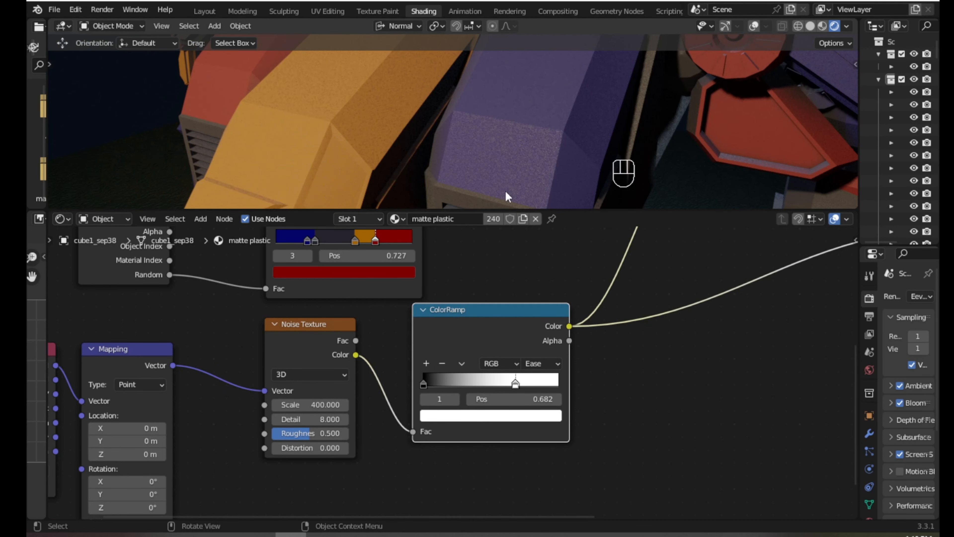
{"action": "middle_click_drag", "start_coordinate": [506, 191], "coordinate": [507, 186]}
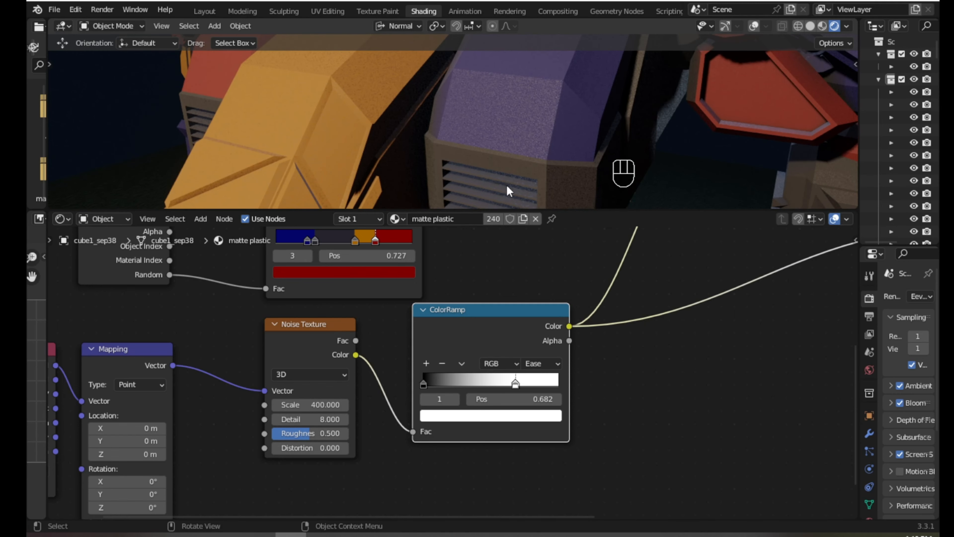
Switch the Shading workspace's viewport to Solid shading and save the blend file
{"action": "left_click", "coordinate": [807, 26]}
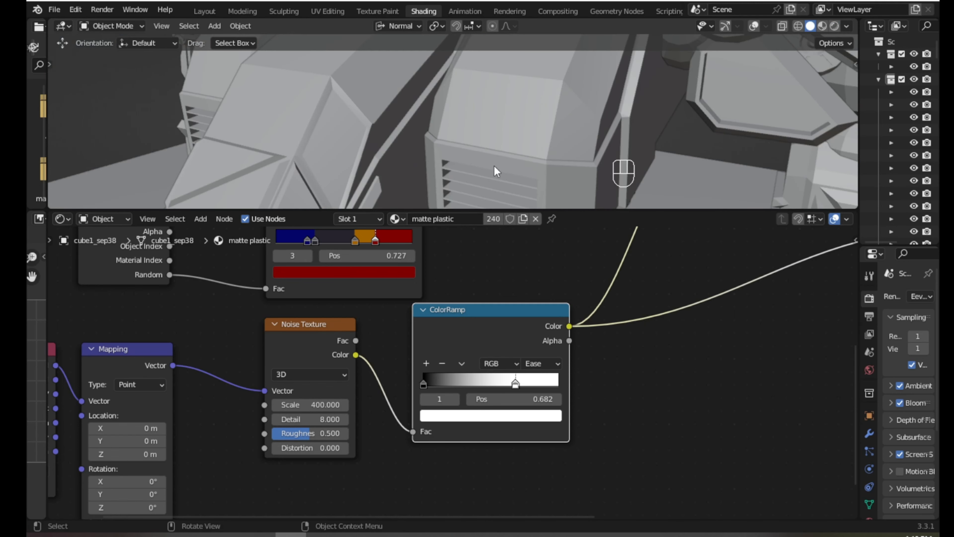
{"action": "key", "text": "ctrl+s"}
Go to the Layout workspace and show the whole robot in Rendered shading
{"action": "left_click", "coordinate": [206, 14]}
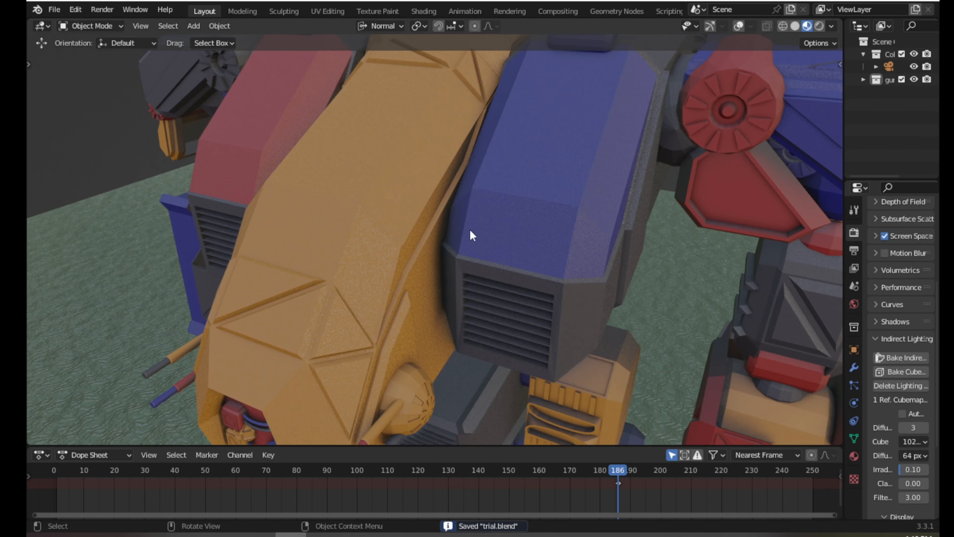
{"action": "scroll", "coordinate": [474, 237], "scroll_direction": "down", "scroll_amount": 6}
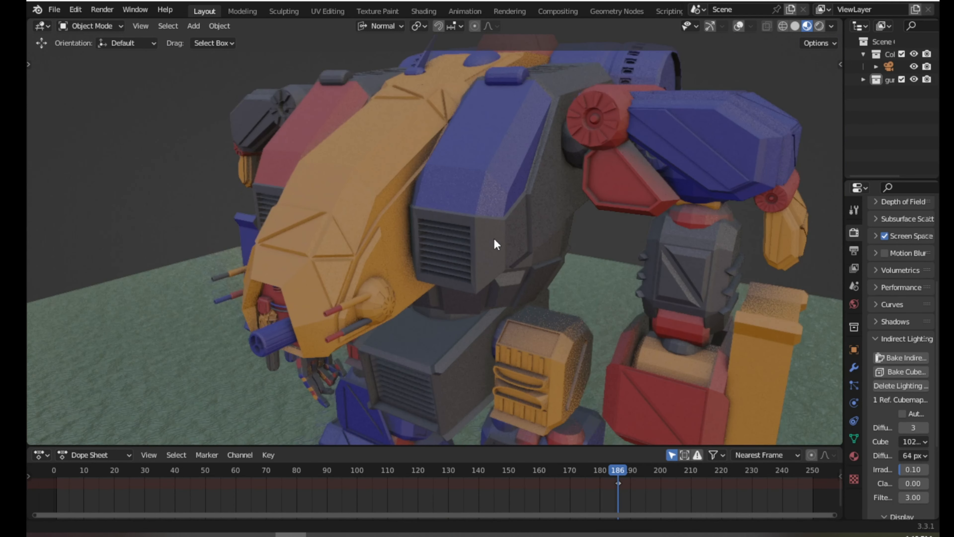
{"action": "mouse_move", "coordinate": [497, 244]}
{"action": "middle_mouse_down", "text": "shift"}
{"action": "mouse_move", "coordinate": [512, 236]}
{"action": "mouse_move", "coordinate": [527, 247]}
{"action": "mouse_move", "coordinate": [510, 232]}
{"action": "middle_mouse_up", "text": "shift"}
{"action": "left_click", "coordinate": [819, 26]}
{"action": "scroll", "coordinate": [564, 242], "scroll_direction": "down", "scroll_amount": 3}
{"action": "scroll", "coordinate": [514, 241], "scroll_direction": "down", "scroll_amount": 2}
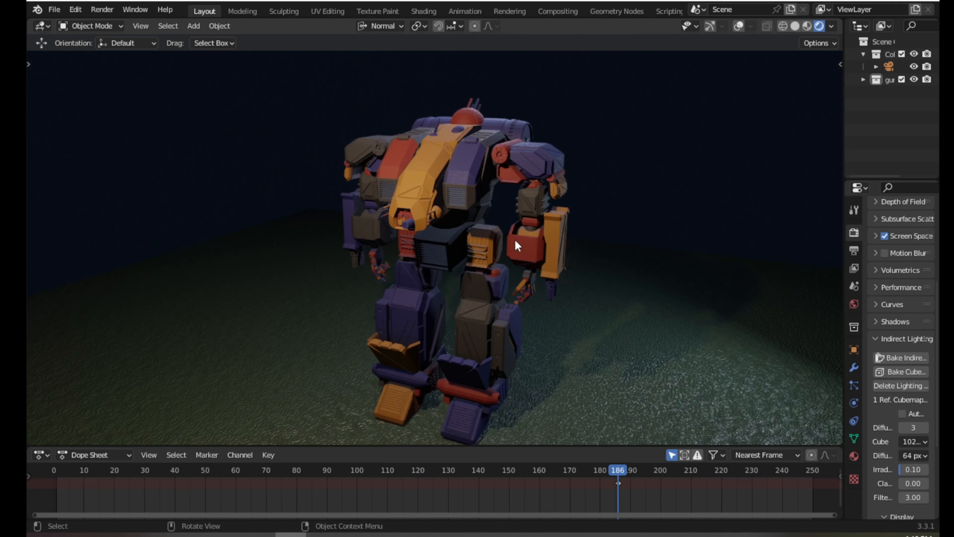
{"action": "middle_click_drag", "start_coordinate": [517, 300], "coordinate": [515, 279], "text": "shift"}
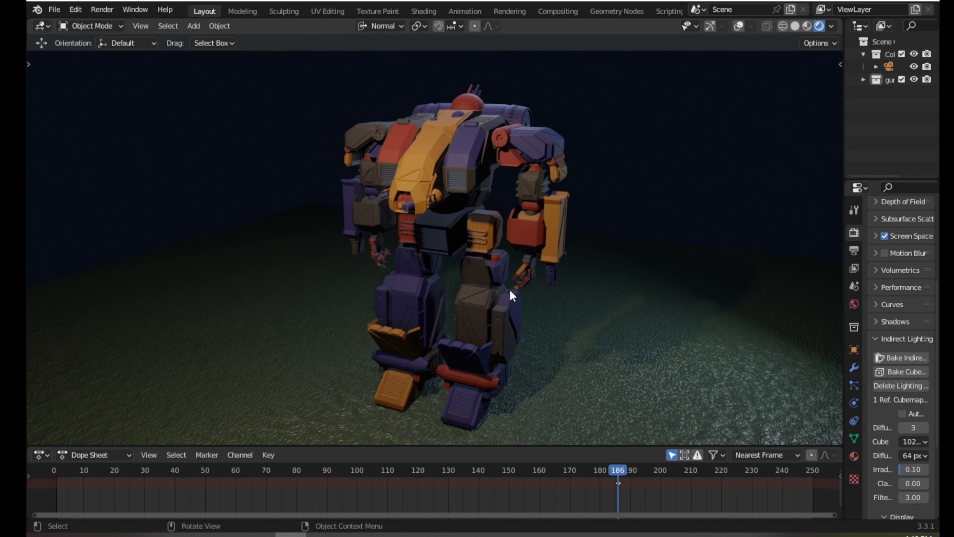